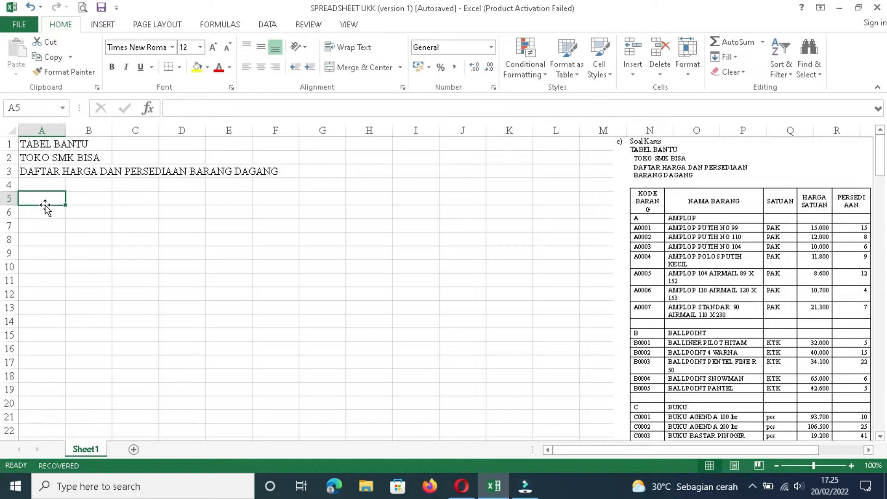
Enter the table headings KODE BARANG, NAMA BARANG, SATUAN, HARGA SATUAN and PERSEDIAAN in A5:E5
key("Tab")
type("NAMA BARANG")
key("Tab")
type("SATUAN")
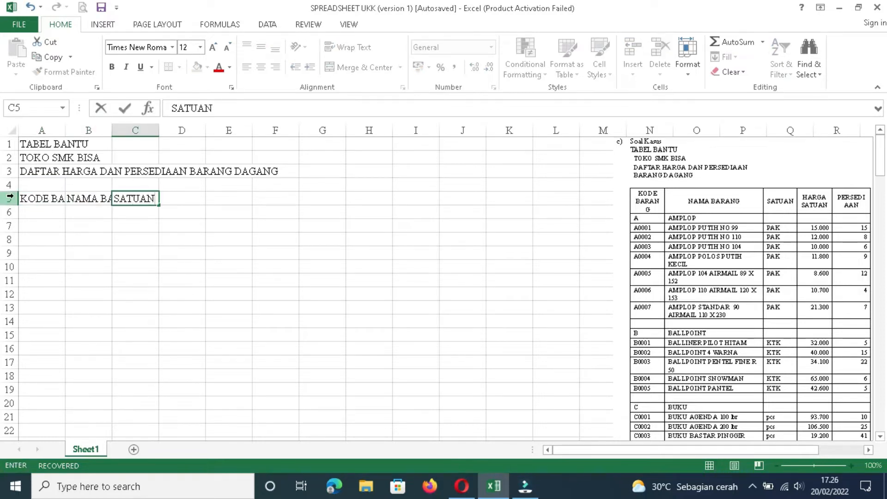
key("Tab")
type("HARGA SATUAN")
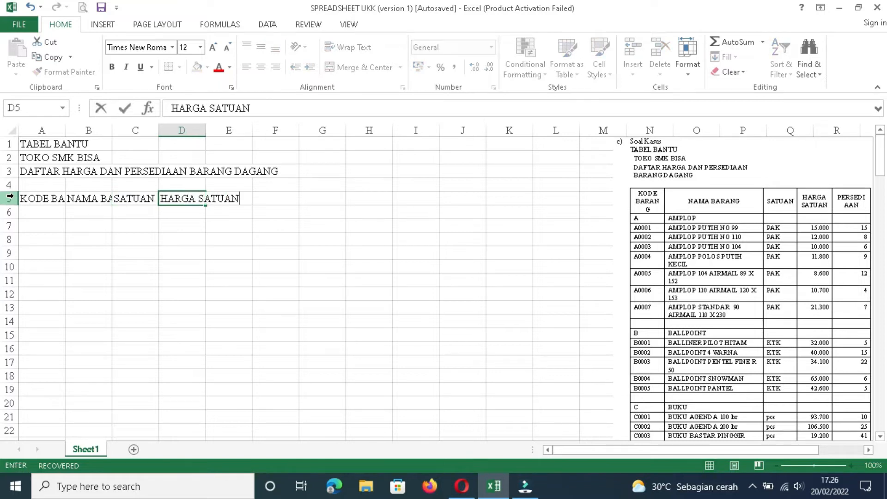
key("Tab")
type("PERSEDIAAN")
key("Return")
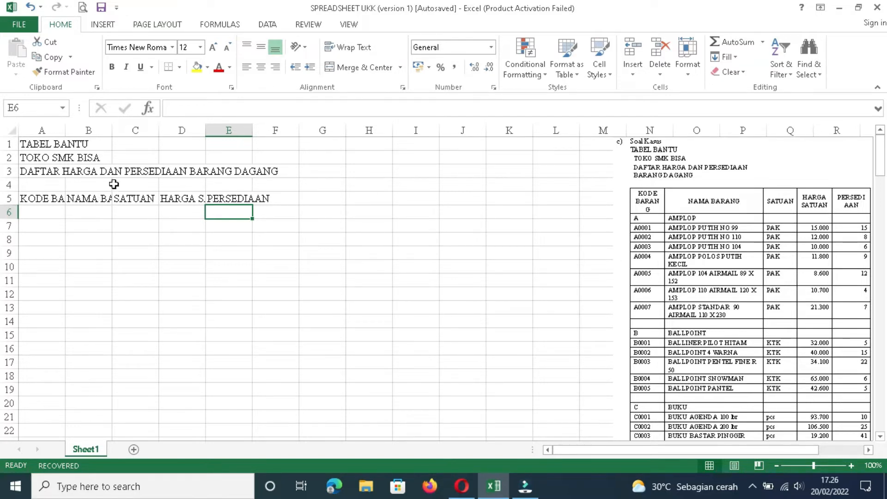
Wrap the KODE BARANG heading in A5 and widen column B to fit the NAMA BARANG heading
left_click(48, 200)
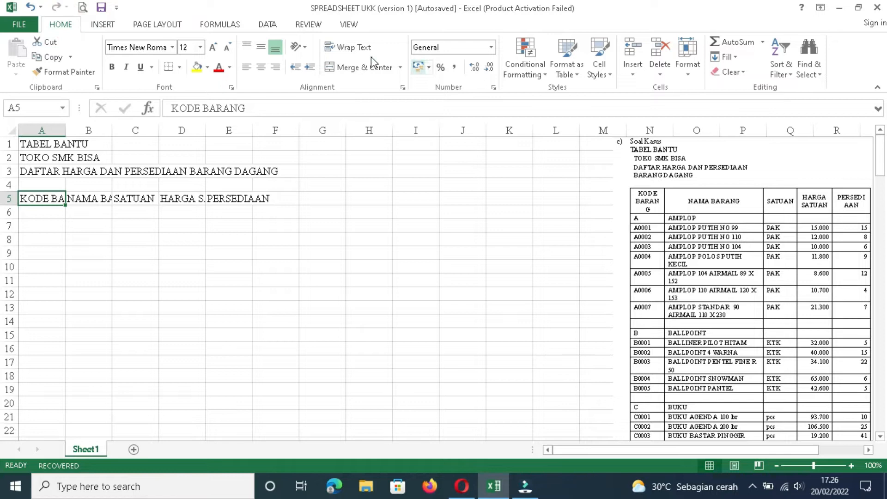
left_click(360, 48)
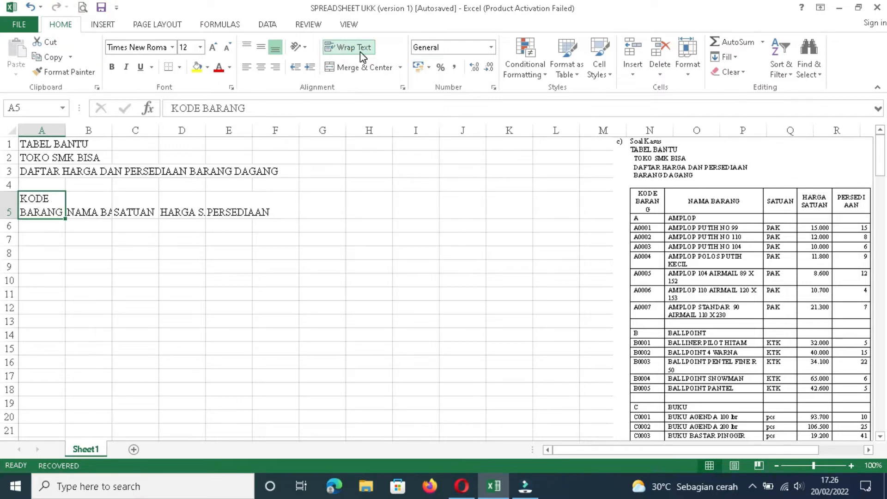
left_click(93, 203)
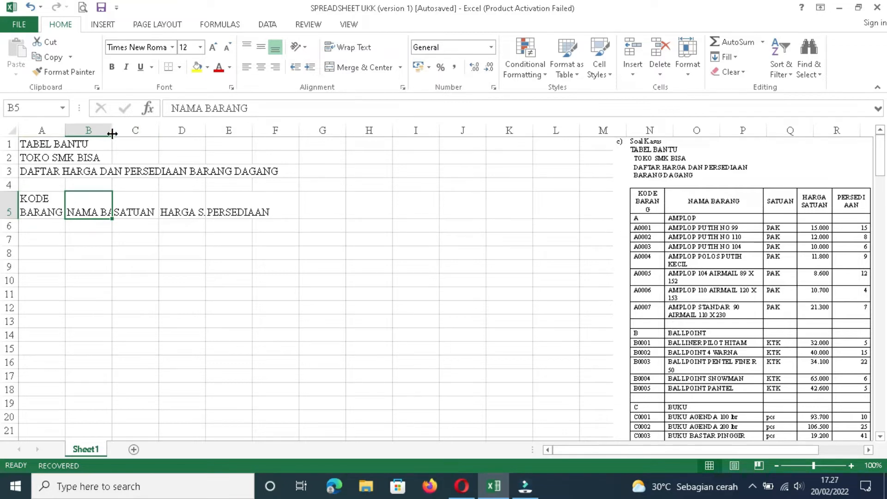
left_click_drag(113, 134, 157, 133)
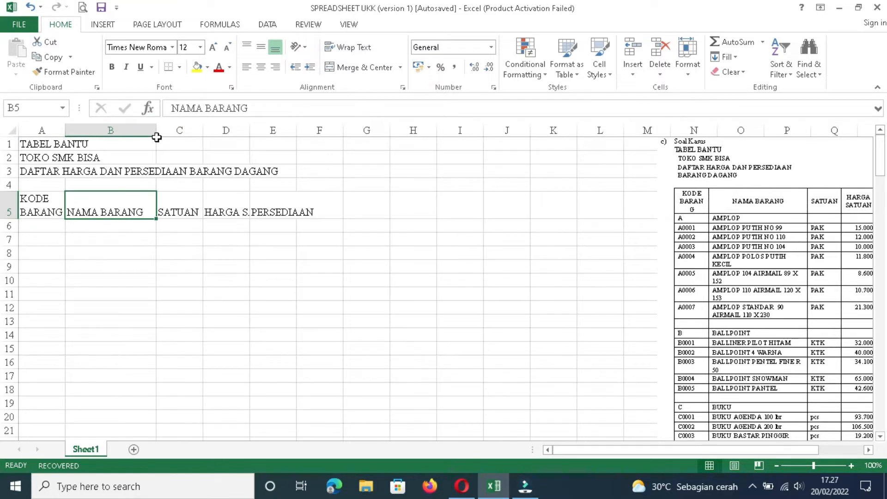
Move the reference table picture closer to the data so its HARGA SATUAN and PERSEDIAAN columns are fully in view
left_click(187, 213)
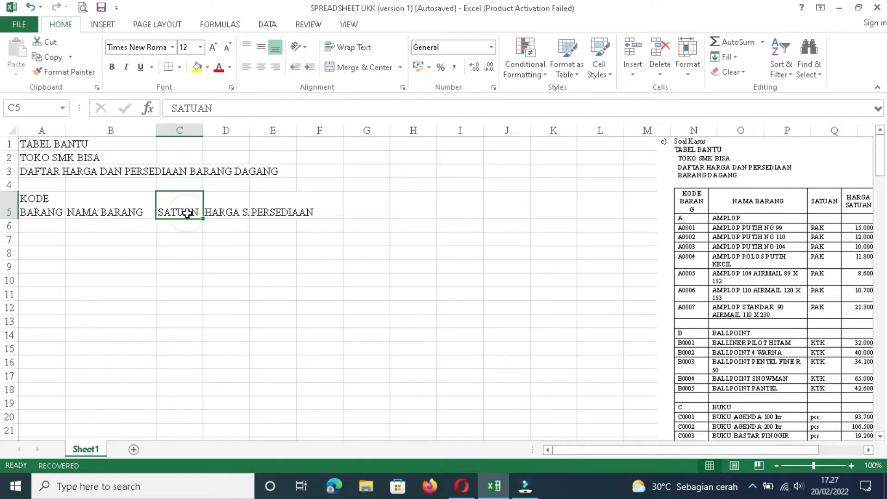
left_click(231, 214)
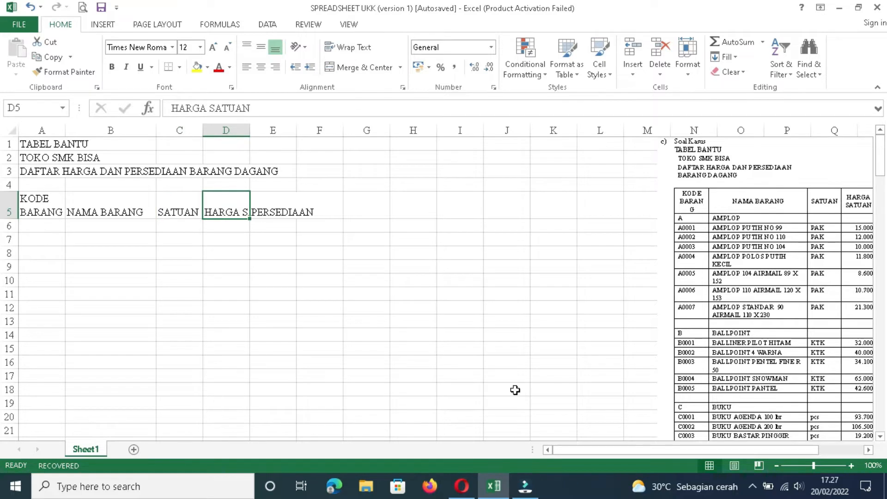
left_click_drag(717, 274, 661, 239)
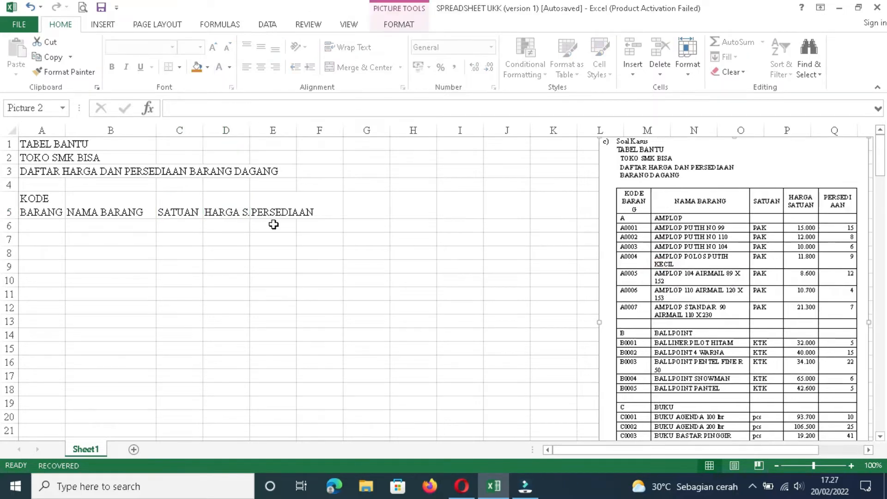
left_click(255, 246)
Wrap the HARGA SATUAN and PERSEDIAAN headings in D5 and E5, and widen column B slightly more
left_click(220, 210)
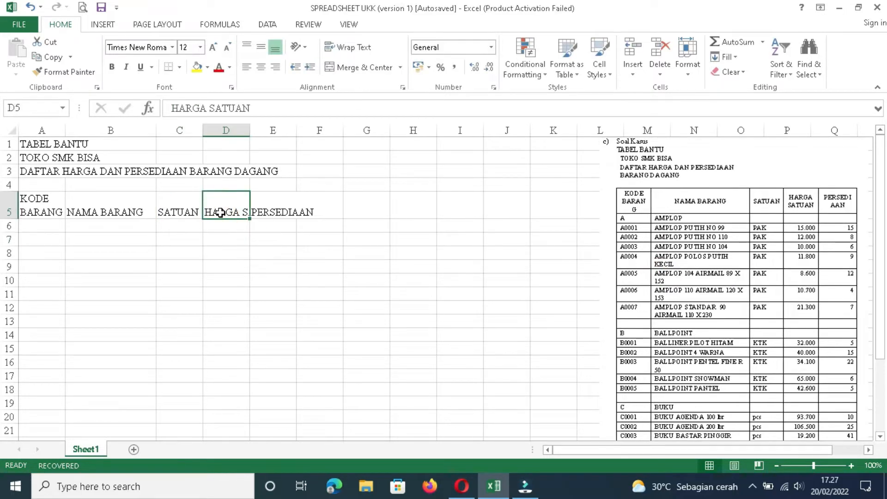
left_click(356, 48)
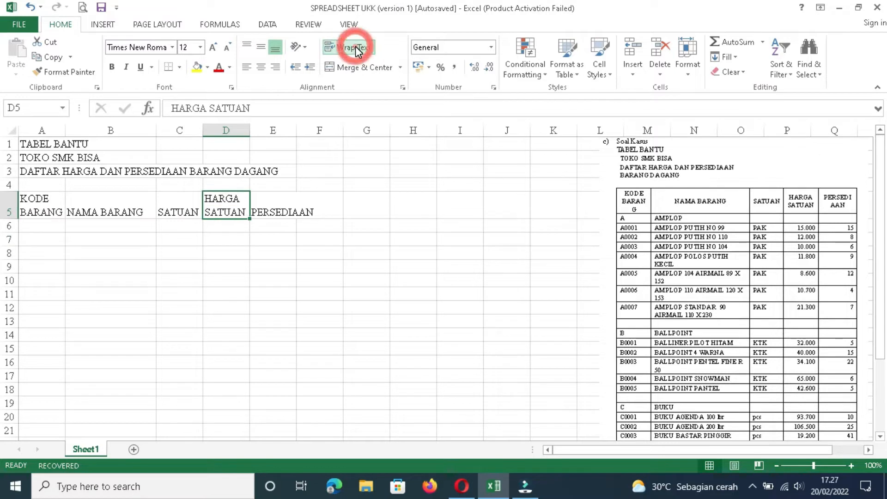
left_click(273, 206)
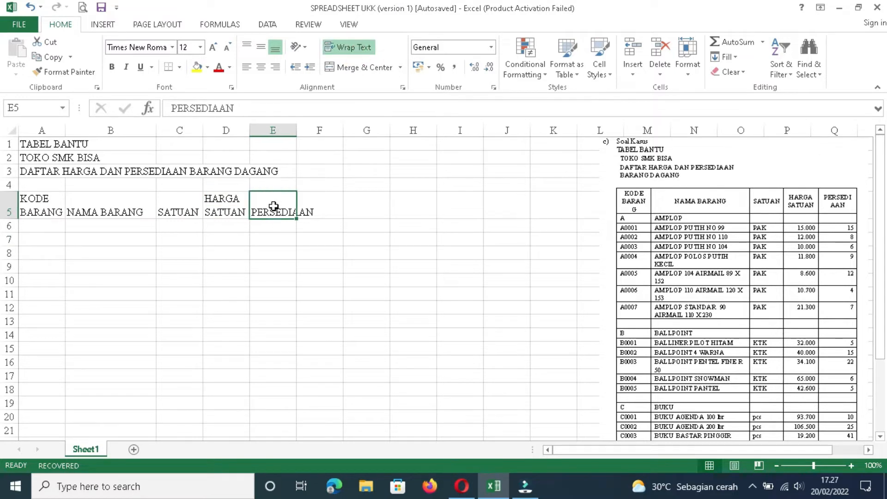
left_click(351, 48)
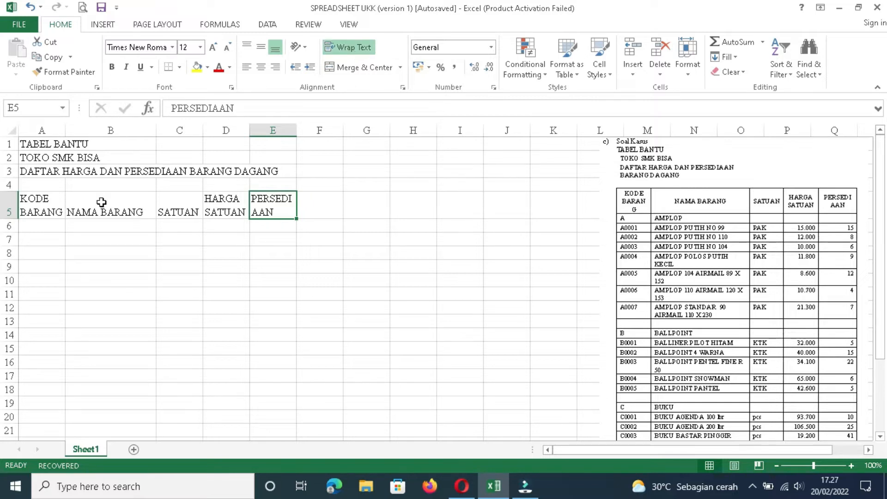
left_click_drag(156, 131, 163, 132)
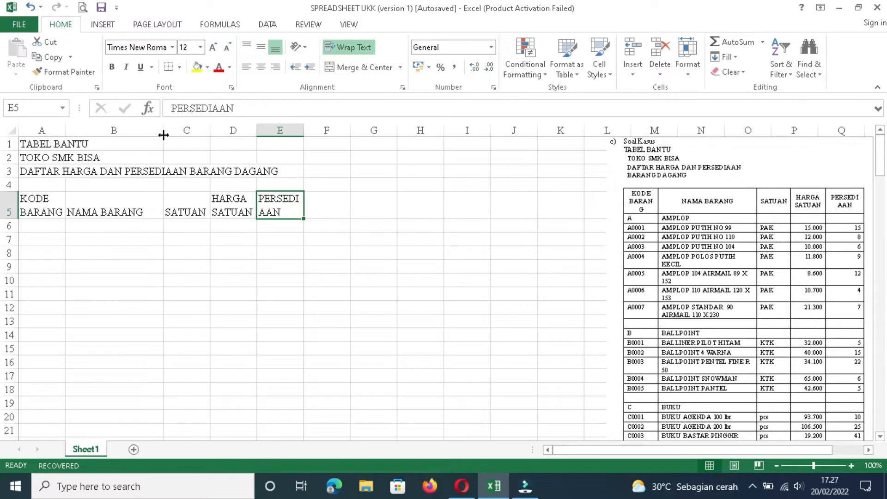
Center the headings in A5:E5 both horizontally and vertically
left_click(36, 206)
key("shift+Right")
key("shift+Right")
key("shift+Right")
key("shift+Right")
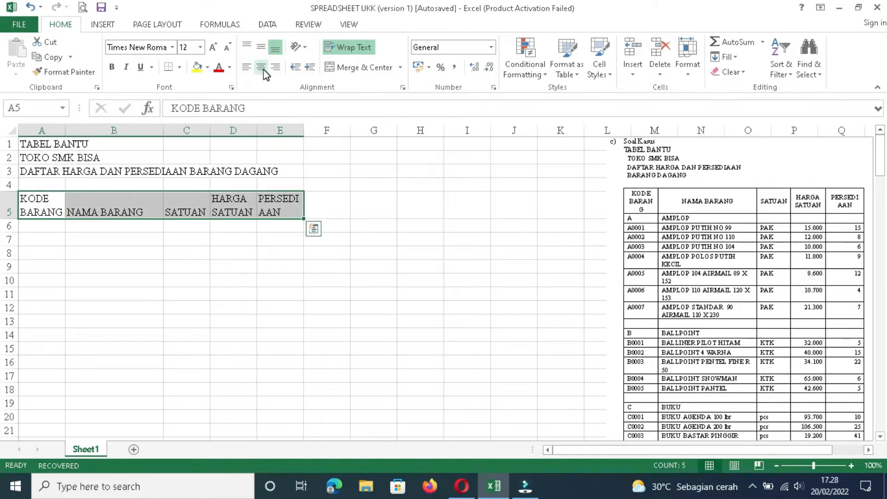
left_click(263, 68)
left_click(262, 50)
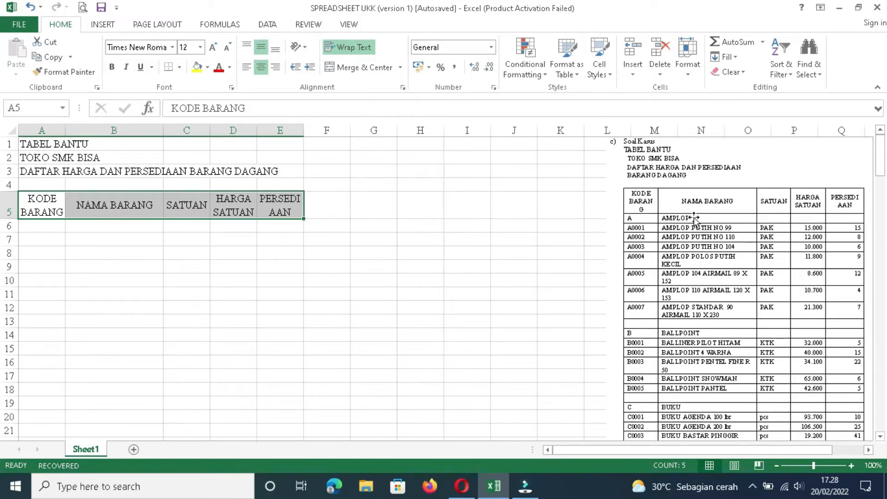
Enter the first category row with code A in A6 and AMPLOP in B6
left_click(37, 227)
type("A")
key("Tab")
type("AMPLOP")
Enter the item codes A0001 and A0002 in A7:A8 and fill the series down to A0007 in A13
left_click(35, 236)
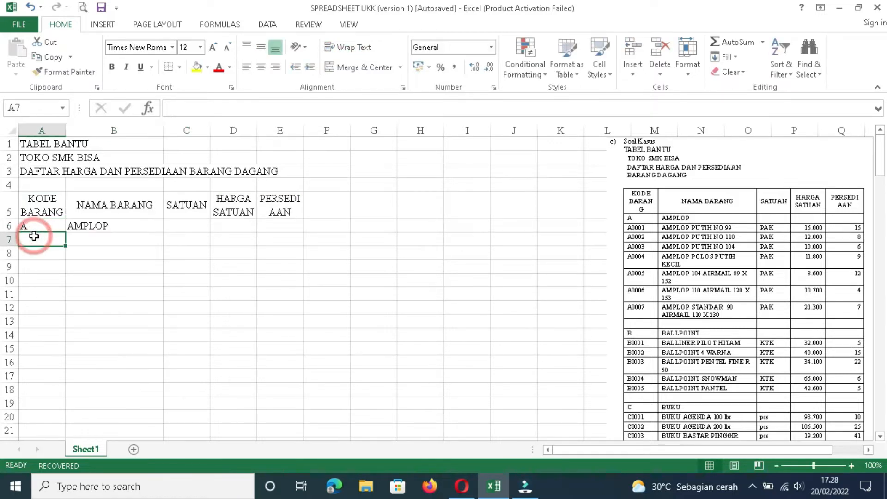
type("A0001")
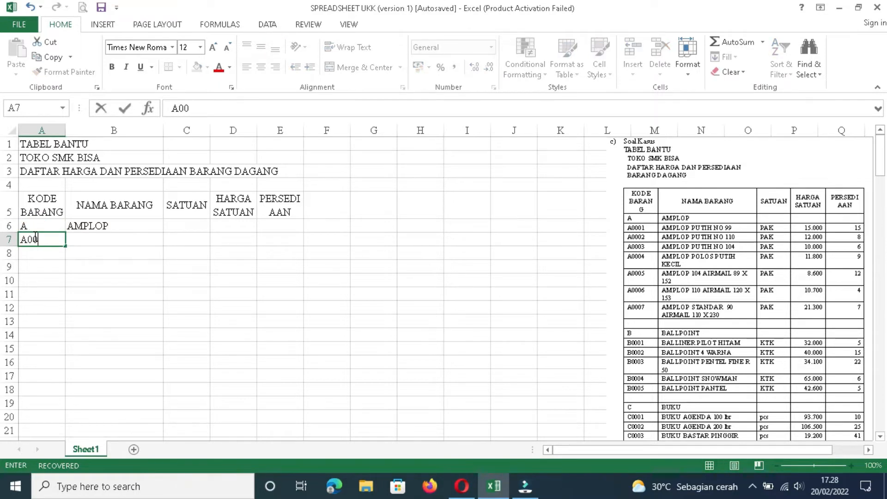
key("Return")
type("A0001")
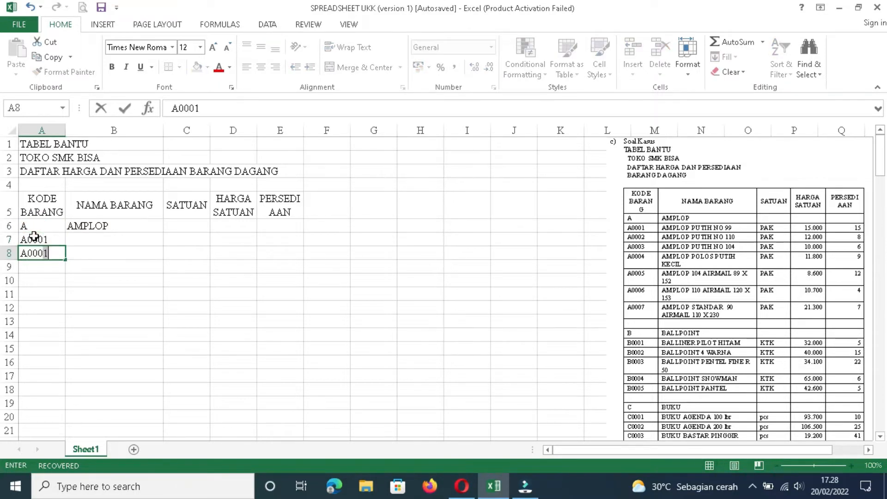
key("Return")
left_click(58, 240)
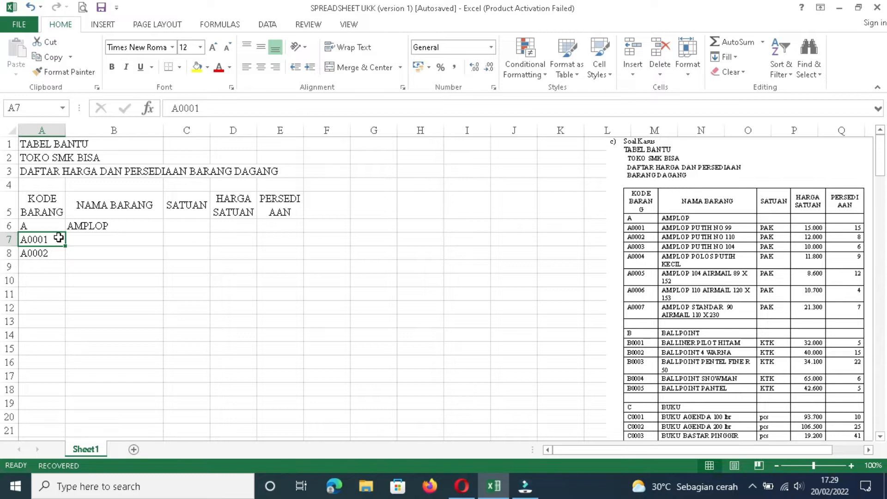
key("shift+Down")
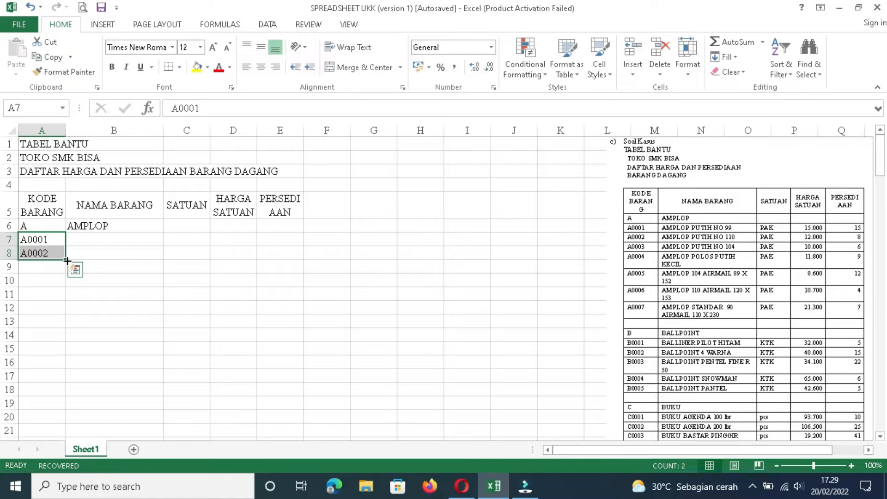
left_click_drag(65, 260, 59, 327)
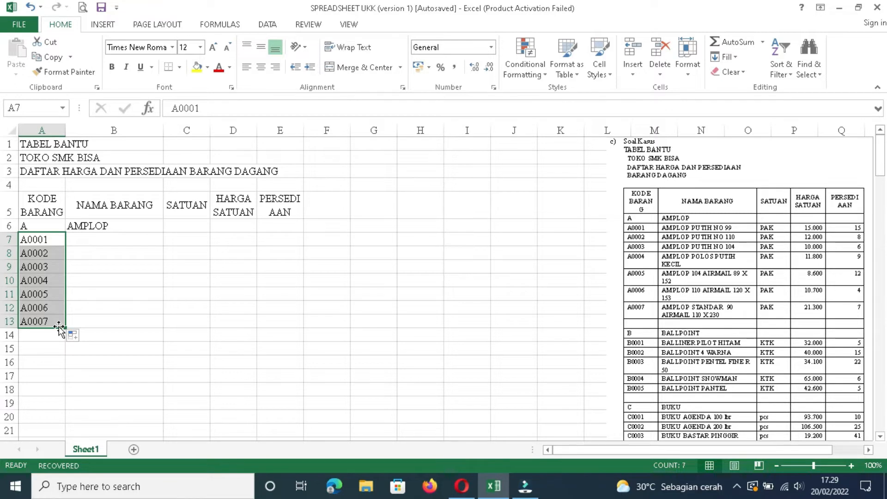
Enter the item names AMPLOP PUTIH NO 99, AMPLOP PUTIH NO 100 and AMPLOP PUTIH NO 104 in B7:B9
left_click(126, 241)
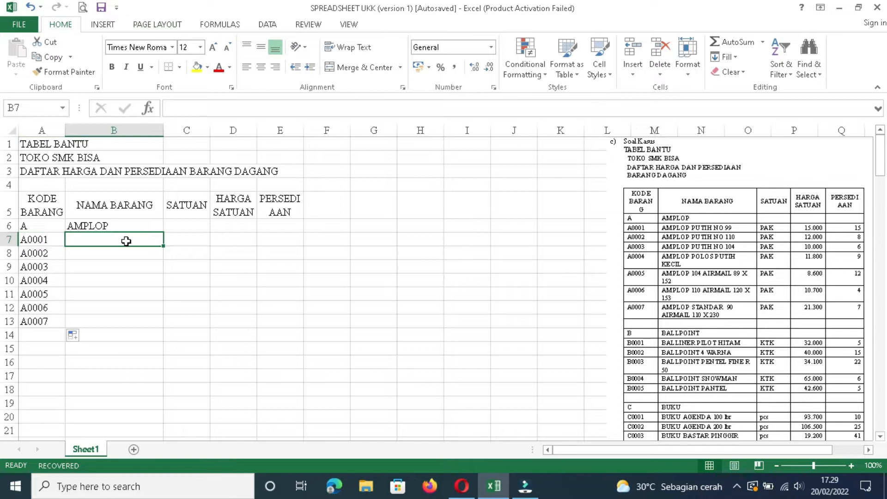
type("AMPLOP PUTIH NO 99")
key("Return")
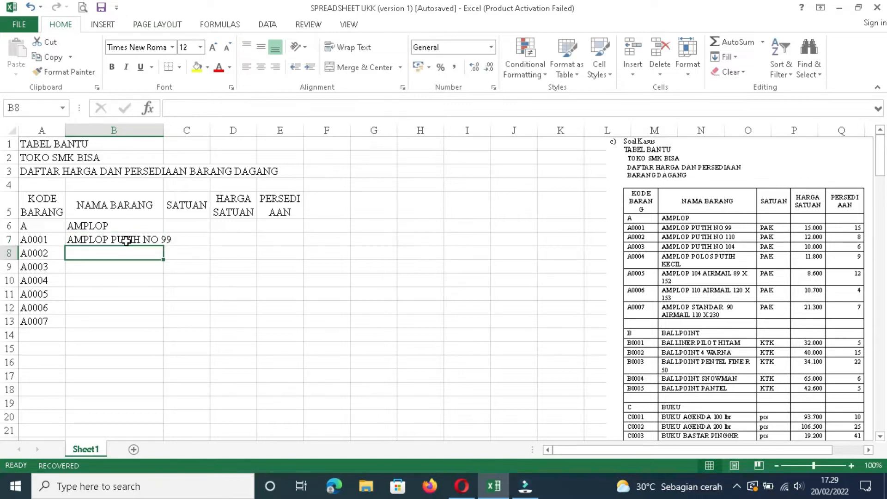
type("AMPLOP PUTIH")
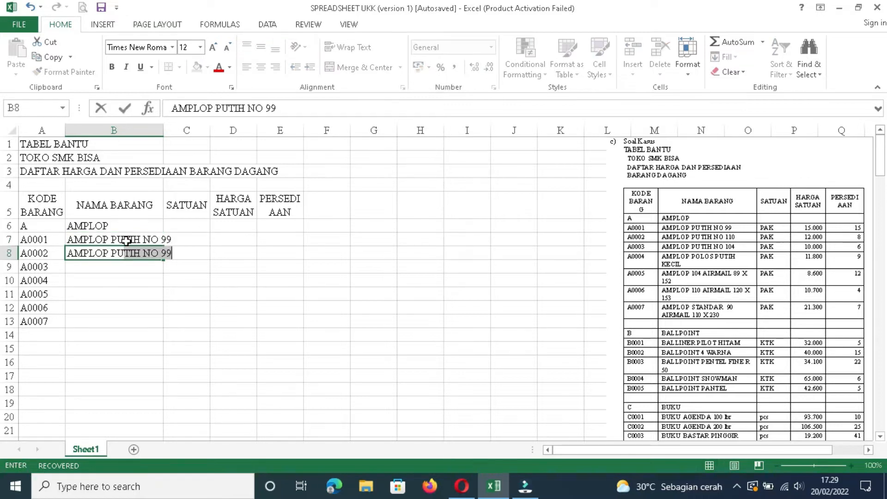
type(" NO ")
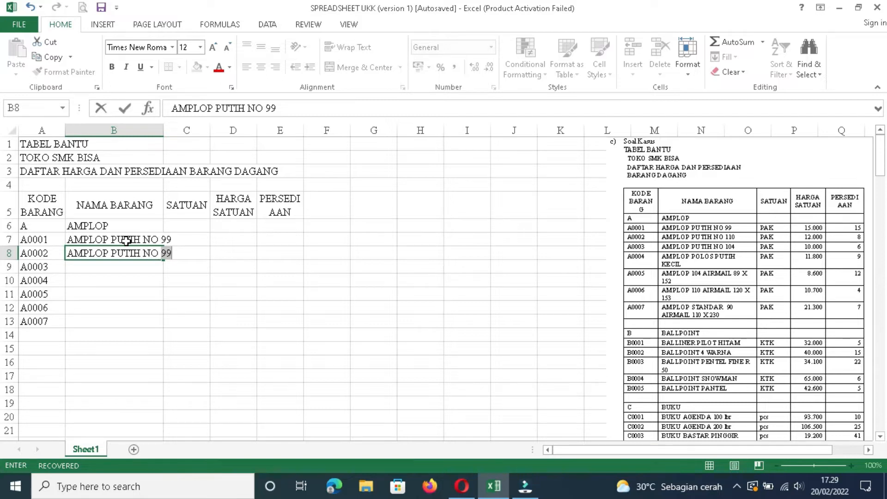
type("100")
key("Return")
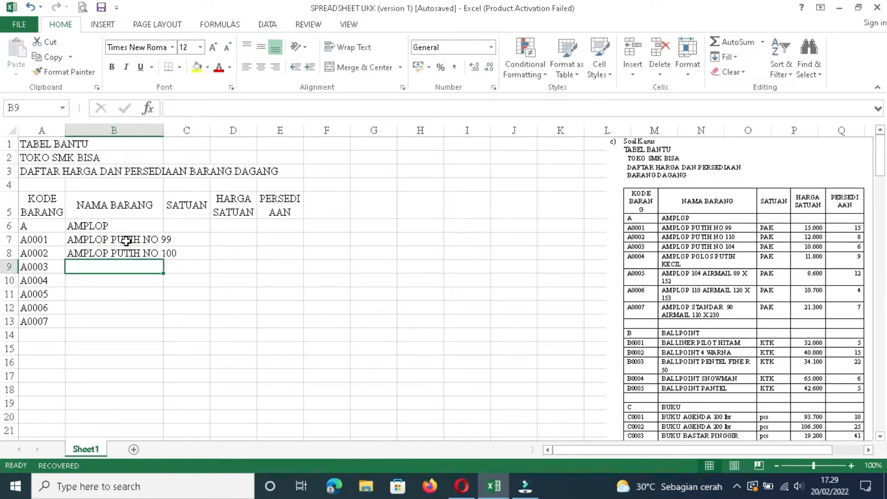
type("AMPLOP PUTIH NO 104")
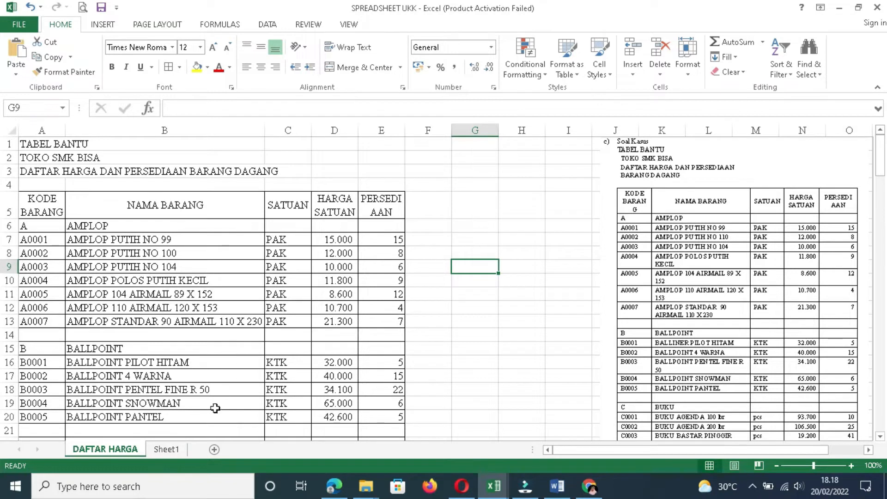
On Sheet1, enter the titles TOKO SMK BISA, DAFTAR PENJUALAN BARANG DAGANG and BULAN OKTOBER 2021 in A1:A3
left_click(180, 448)
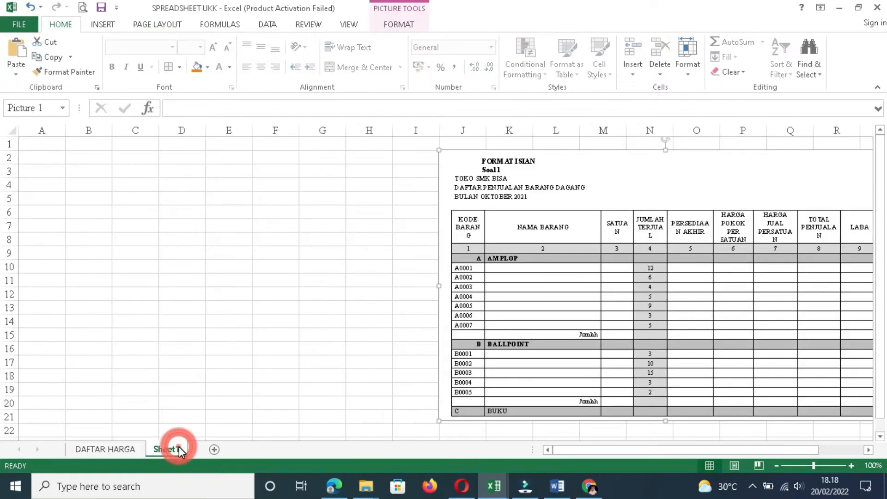
left_click(53, 145)
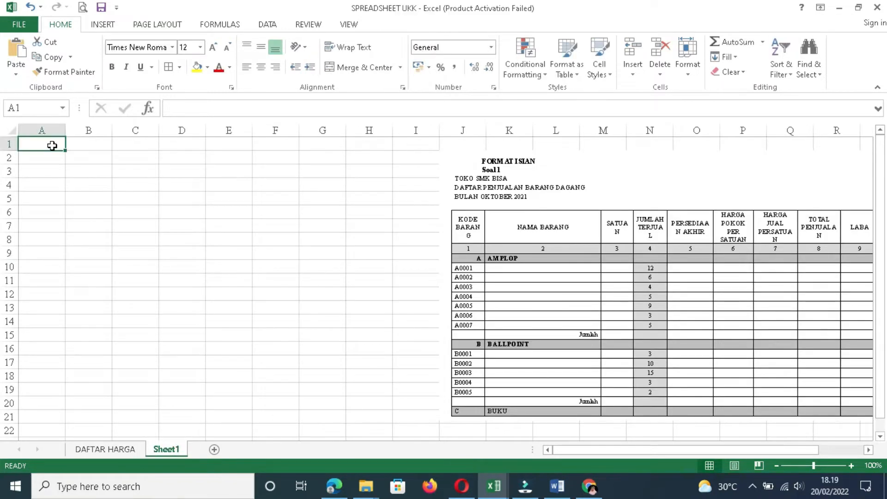
type("TOKO SMK")
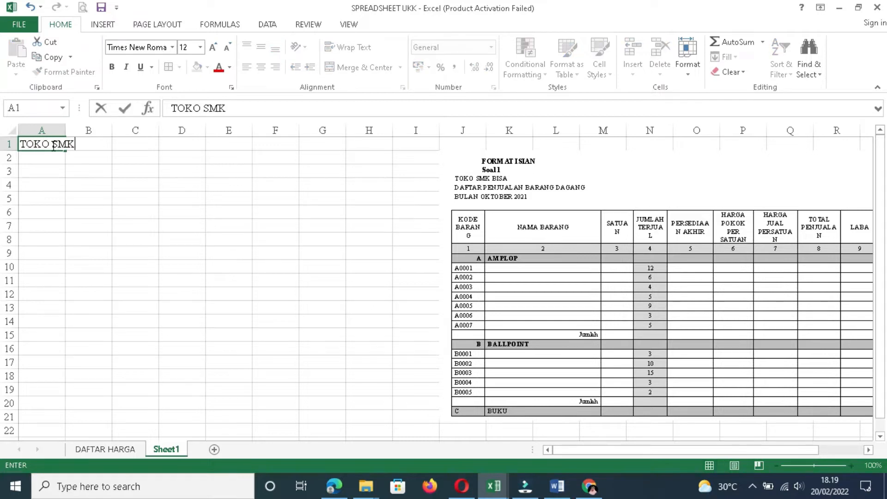
type(" BISA")
key("Return")
type("DAFTAR PENJUAL")
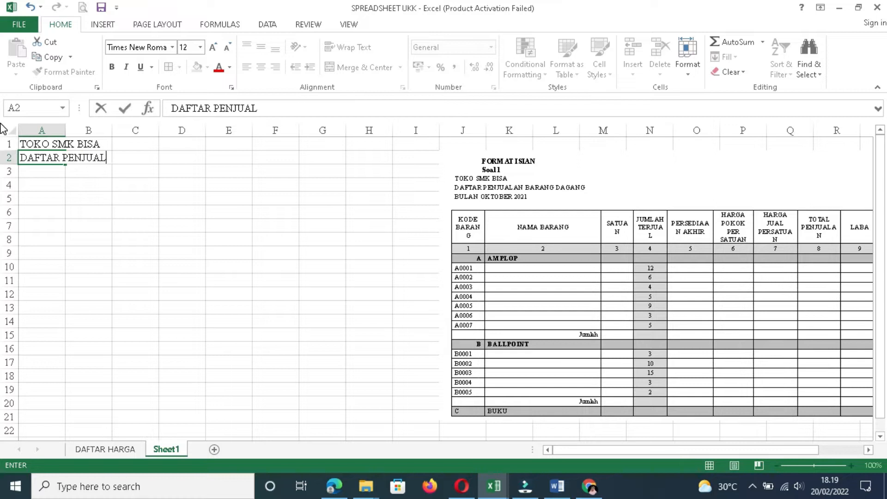
type("AN BARANG D")
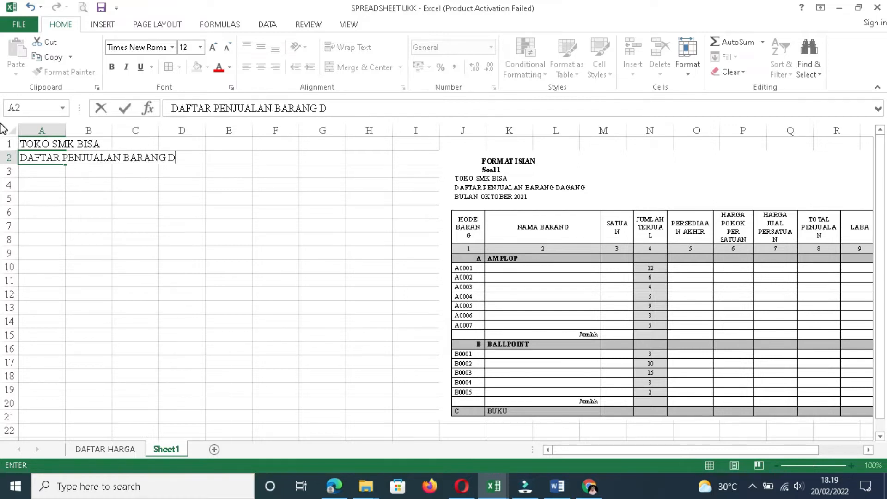
type("AGANG")
key("Return")
type("B")
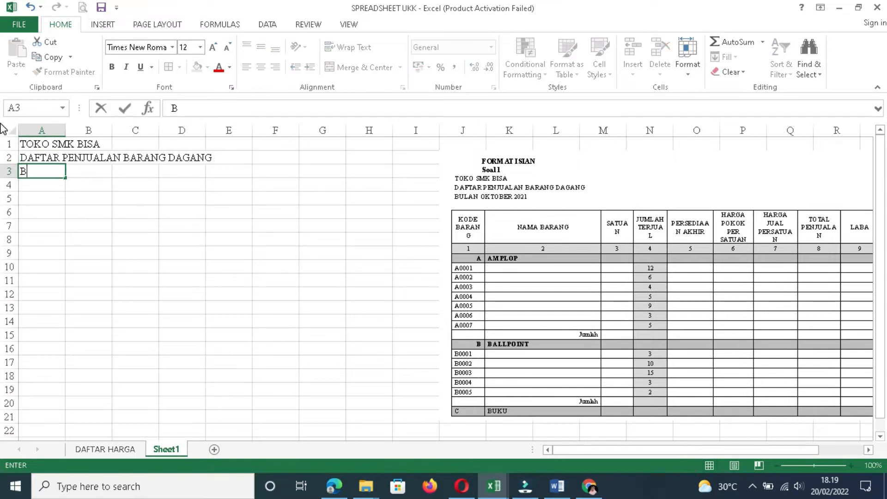
type("ULAN O")
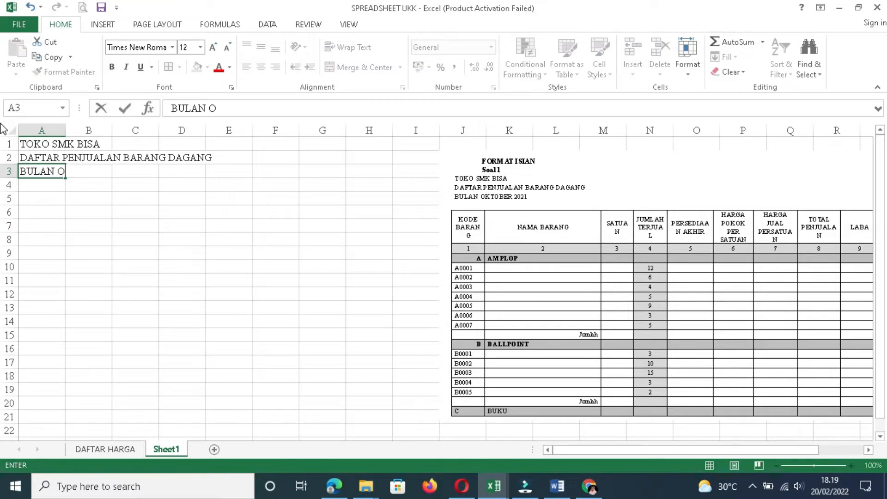
type("KTOBER 2021")
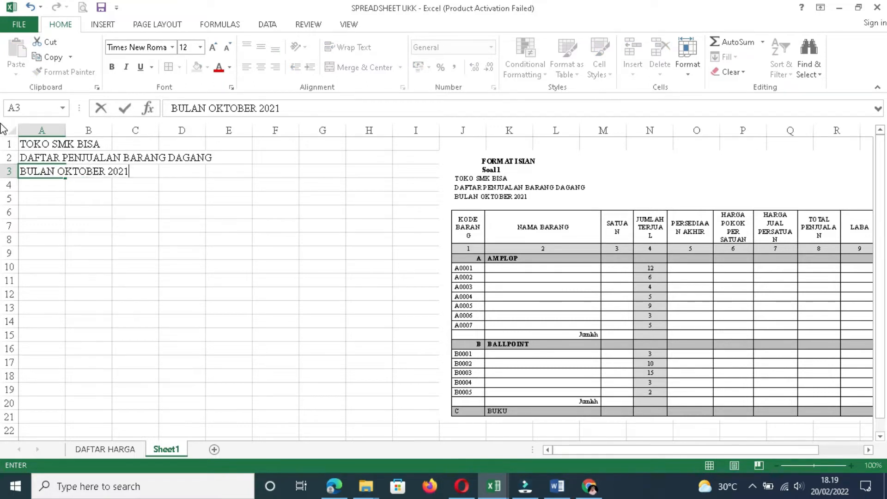
key("Return")
key("Return")
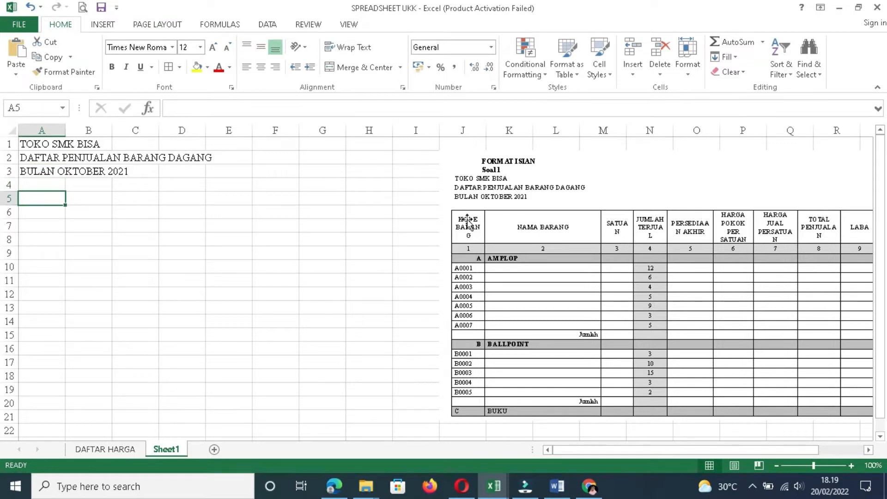
Copy the KODE BARANG column, A5:A31, from the DAFTAR HARGA sheet into Sheet1 starting at A5
left_click(121, 448)
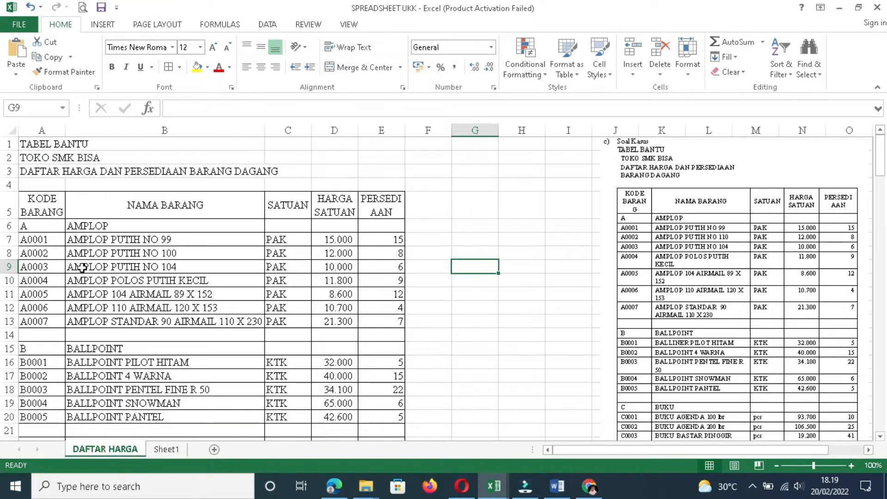
left_click_drag(46, 212, 46, 221)
key("shift+Down")
key("shift+Down")
key("shift+Down")
key("shift+Down")
key("shift+Down")
key("shift+Down")
key("shift+Down")
key("shift+Down")
key("shift+Down")
key("shift+Down")
key("shift+Down")
key("shift+Down")
key("shift+Down")
key("shift+Down")
key("shift+Down")
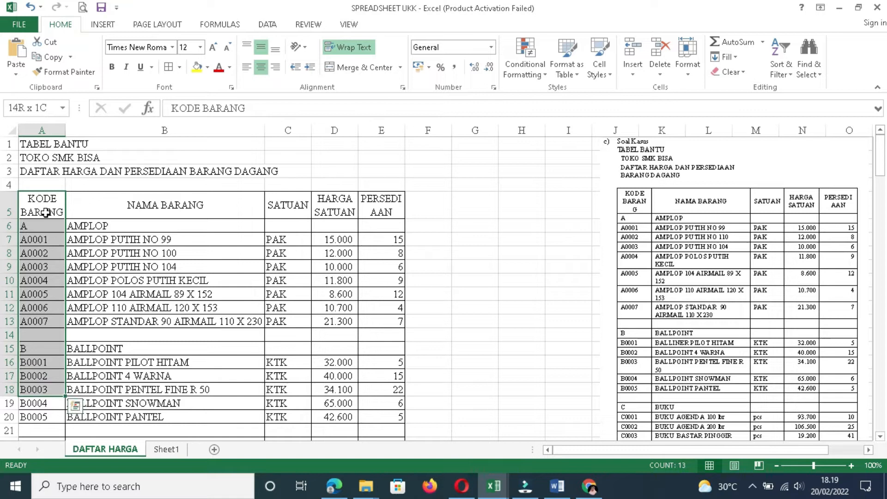
key("shift+Down")
key("shift+Down")
key("shift+Down")
key("shift+Down")
key("shift+Down")
key("shift+Down")
key("shift+Down")
key("shift+Down")
key("shift+Down")
key("shift+Down")
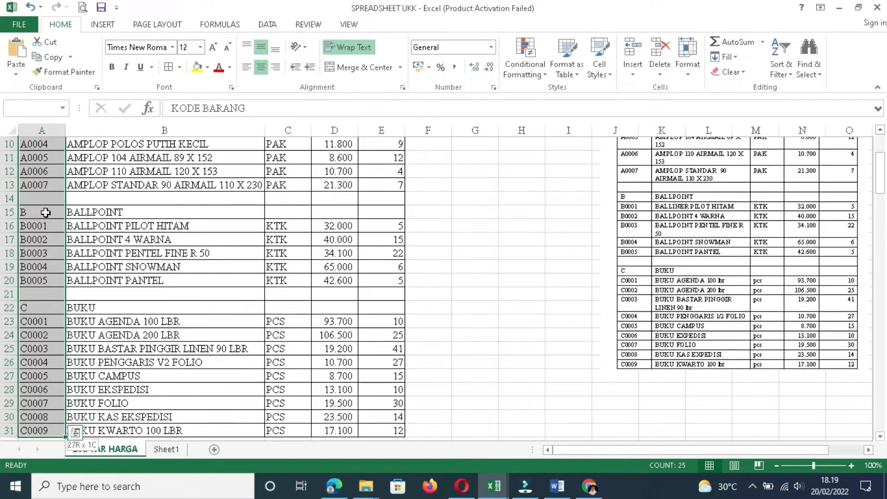
key("ctrl+c")
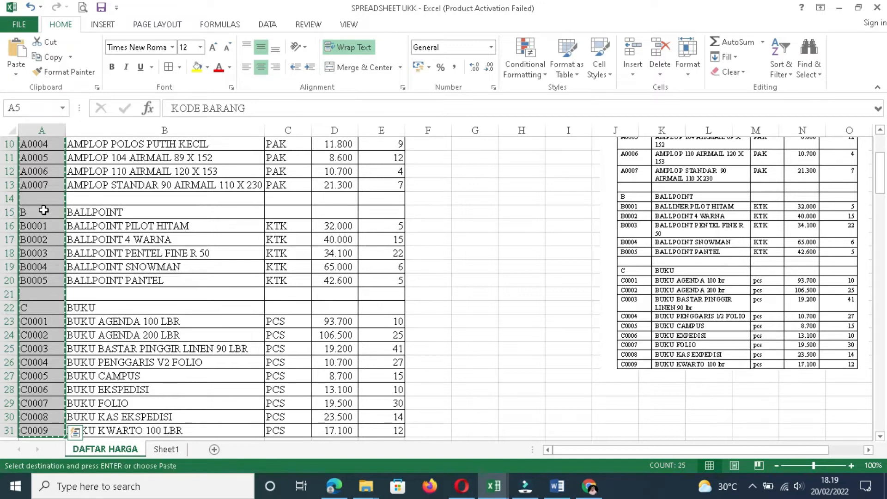
left_click(173, 454)
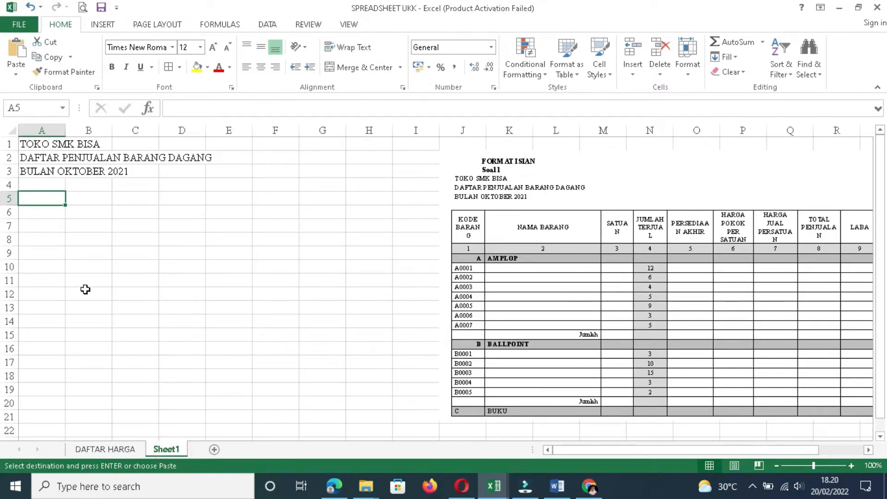
left_click(40, 198)
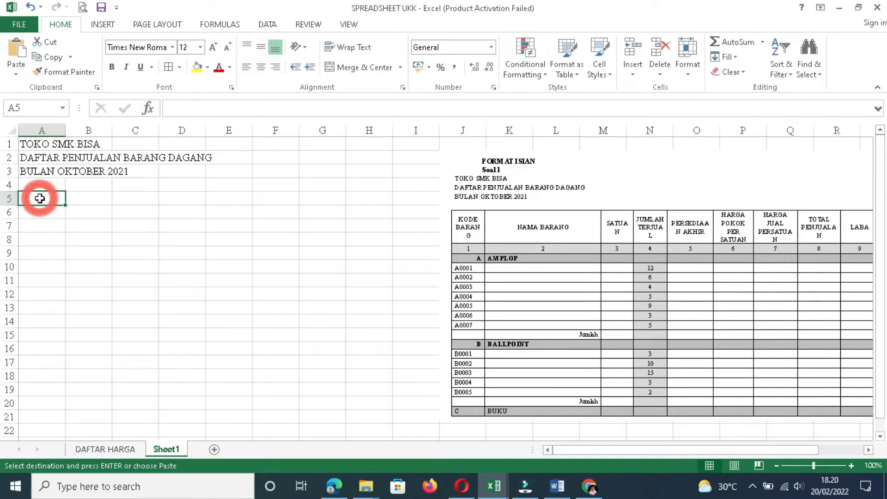
key("ctrl+v")
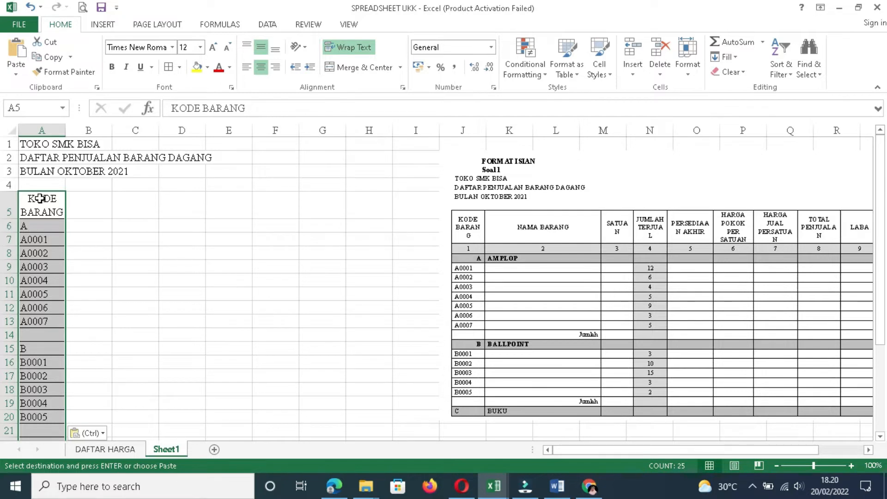
Enter the column headings NAMA BARANG in B5 and SATUAN in C5
left_click(97, 206)
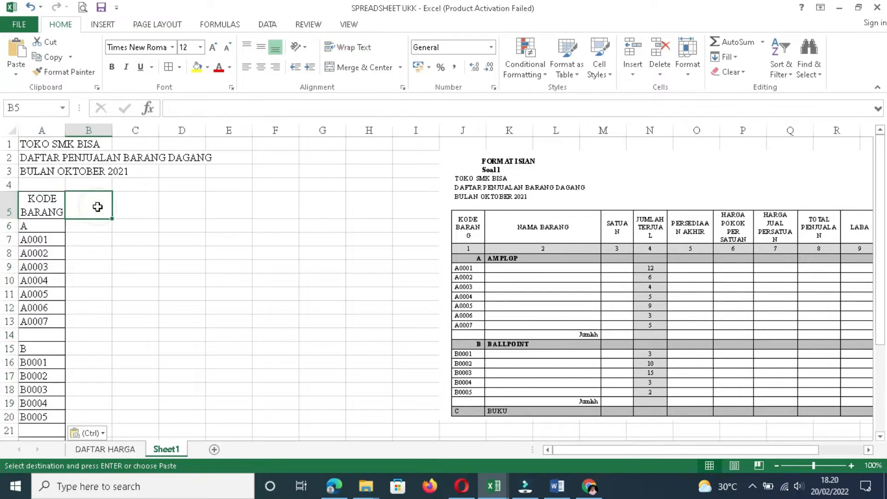
type("N")
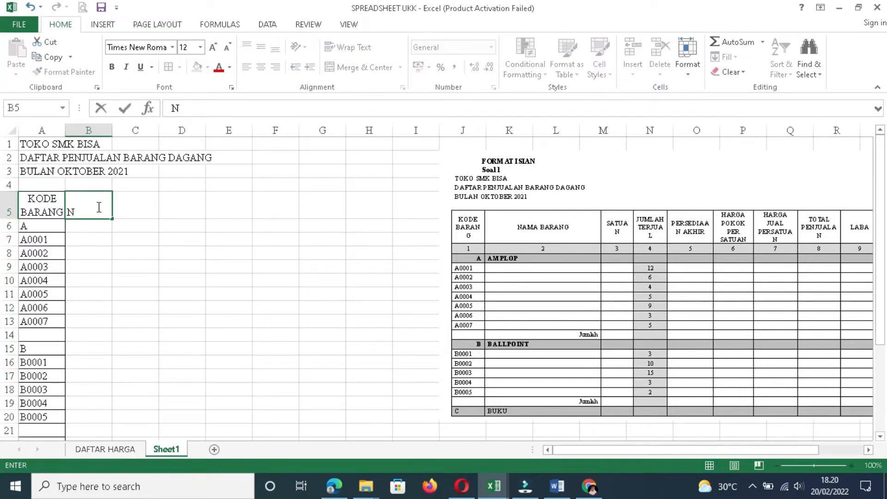
type("AMA BARANG")
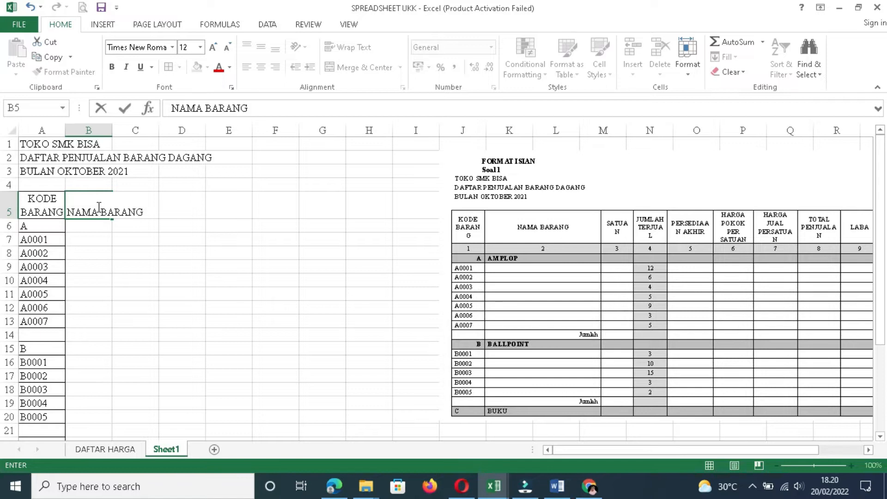
key("Tab")
type("SATUAN")
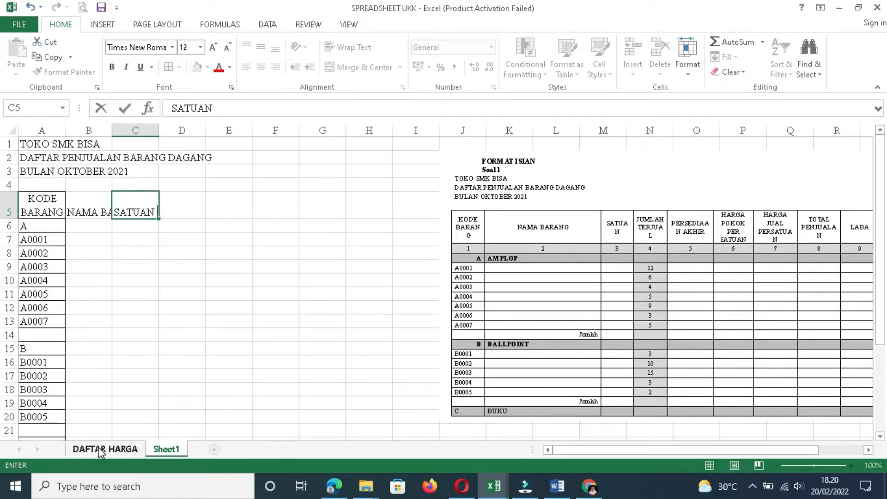
key("ctrl+Return")
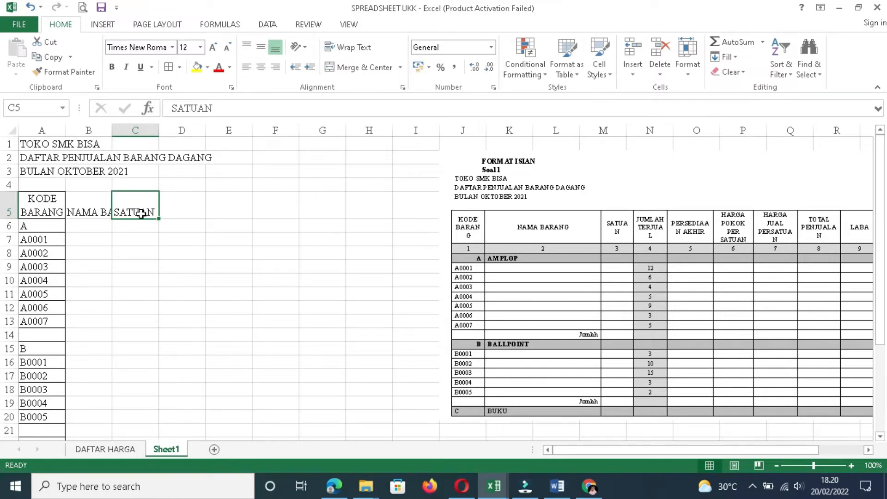
Enter the column headings JUMLAH TERJUAL in D5 and PERSEDIAAN AKHIR in E5
left_click(190, 207)
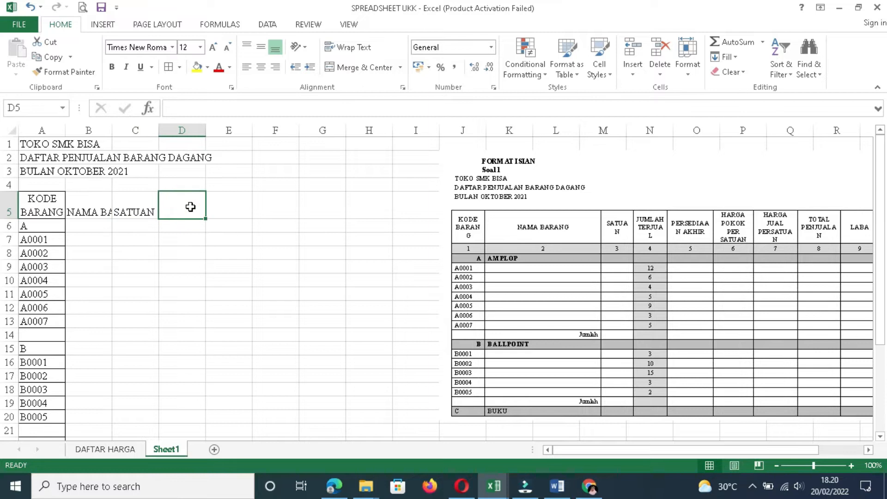
type("JUMLAH ")
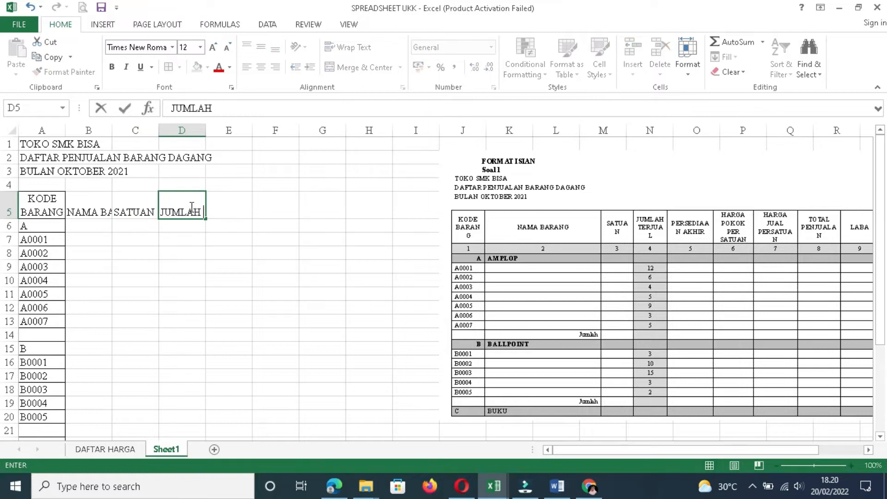
type("TERJUAL")
key("Tab")
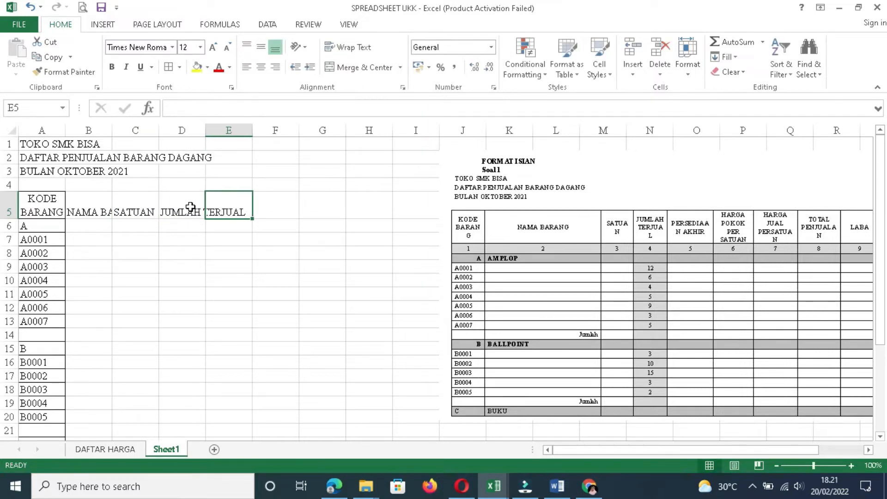
type("PERSEDIAAN AKHIR")
key("Tab")
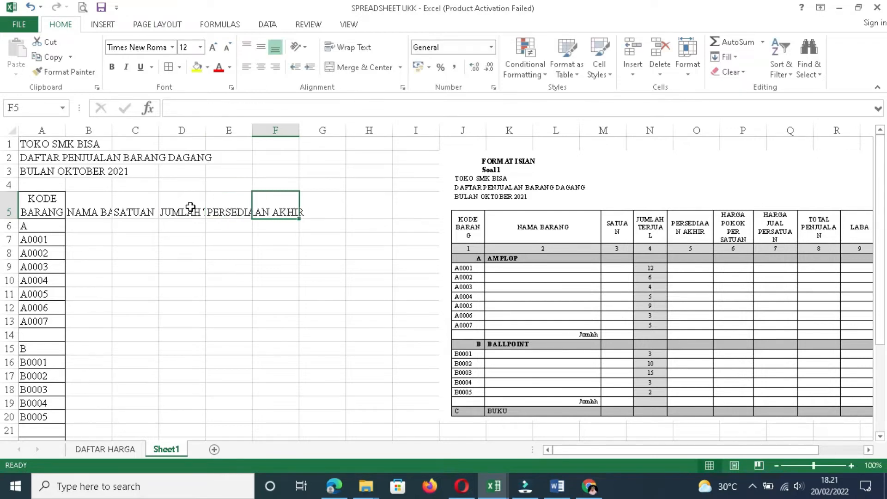
Enter the column headings HARGA POKOK PER SATUAN in F5 and HARGA JUAL PER SATUAN in G5
type("HARGA")
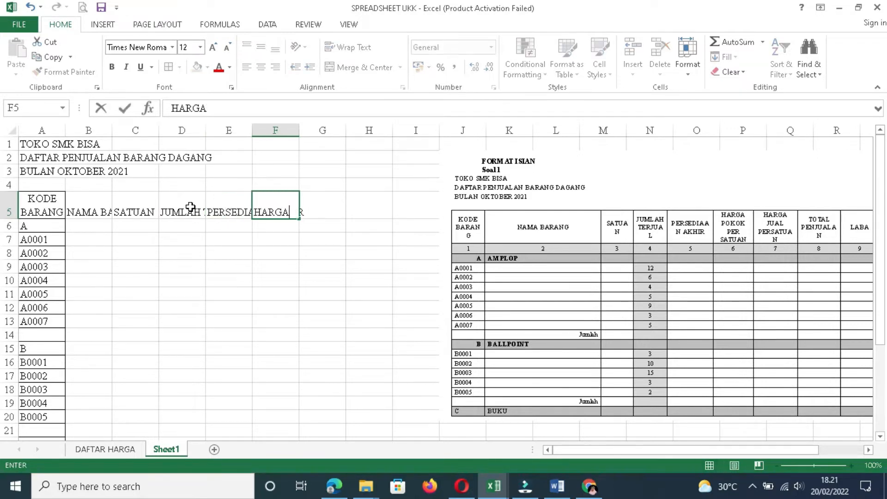
type(" POKOK PER SATUAN")
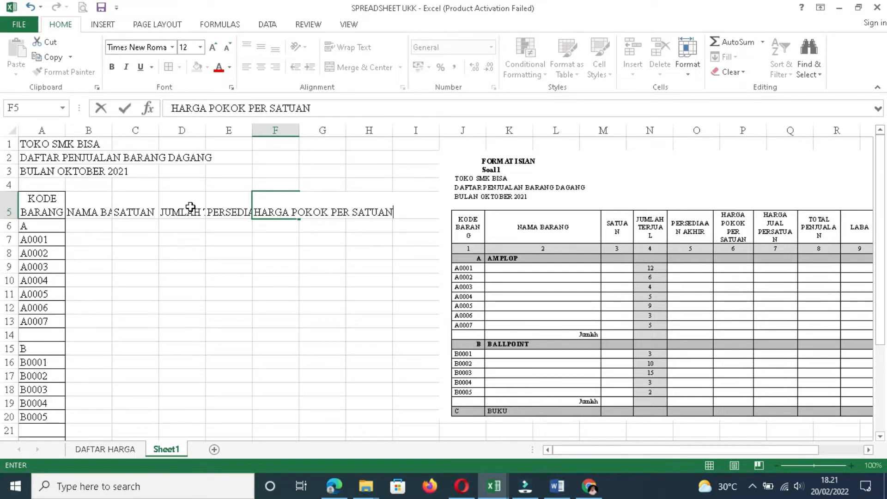
key("Tab")
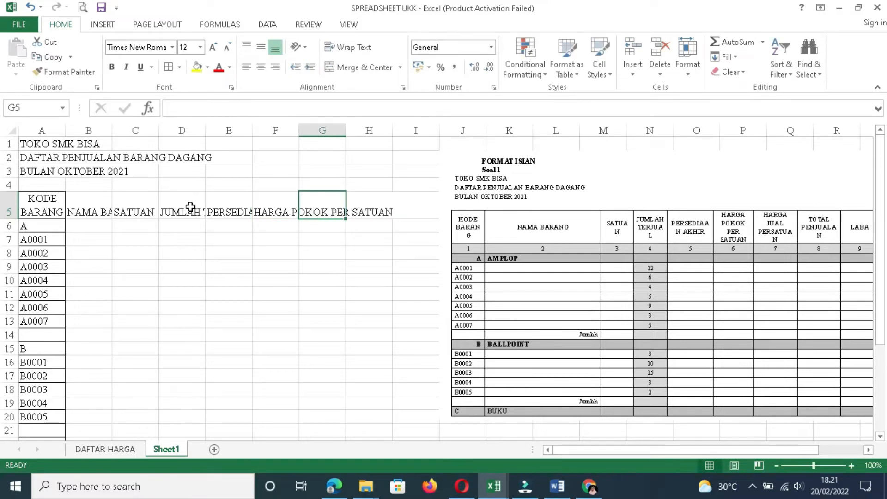
type("HARGA")
type("JUA")
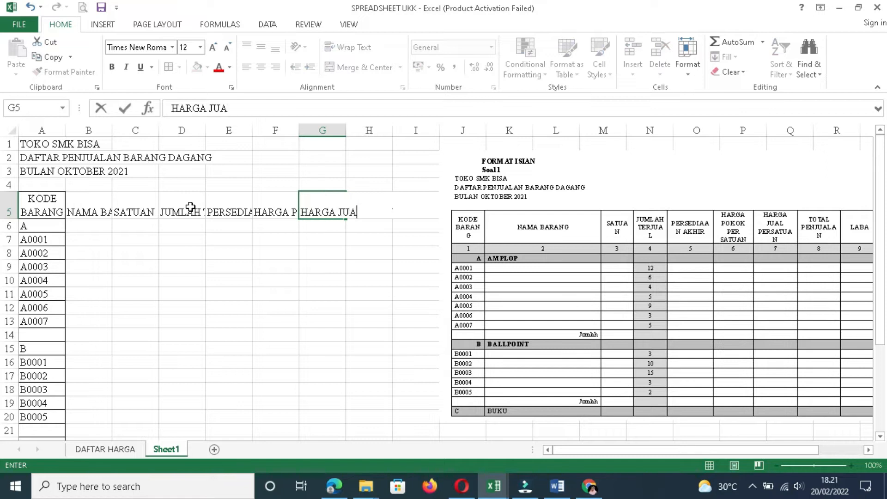
type("L PER SATUAN")
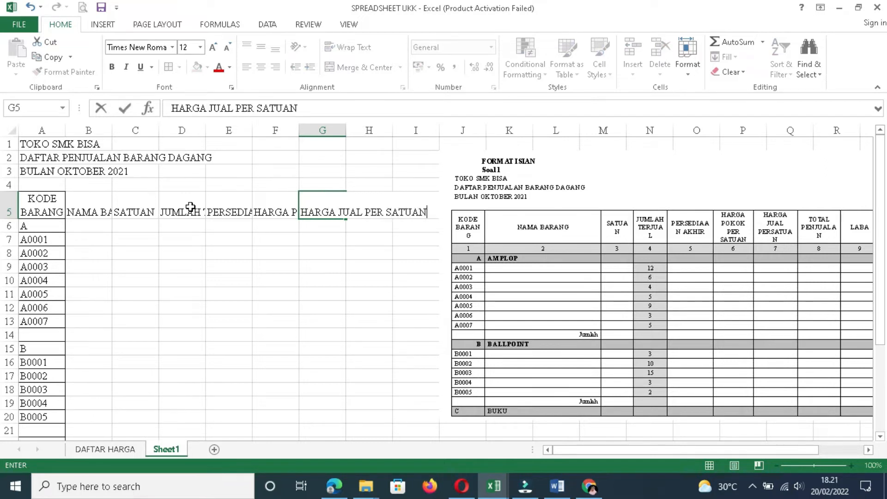
key("Tab")
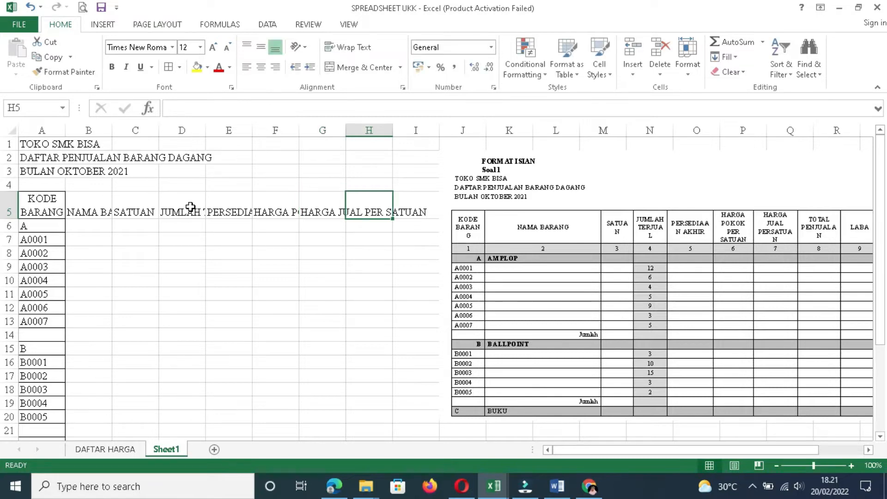
Enter the column heading TOTAL PENJUALAN in H5 and move the reference table picture down, clear of the heading row
type("TOT")
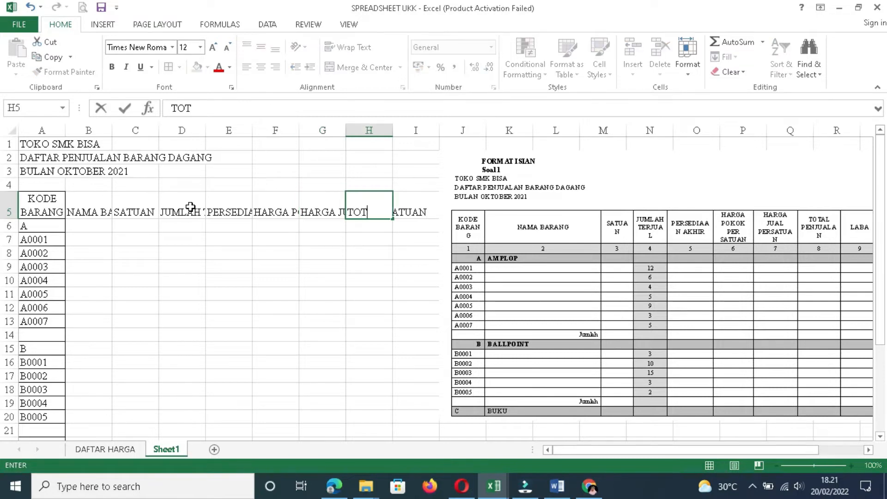
type("AL PENJUALAN")
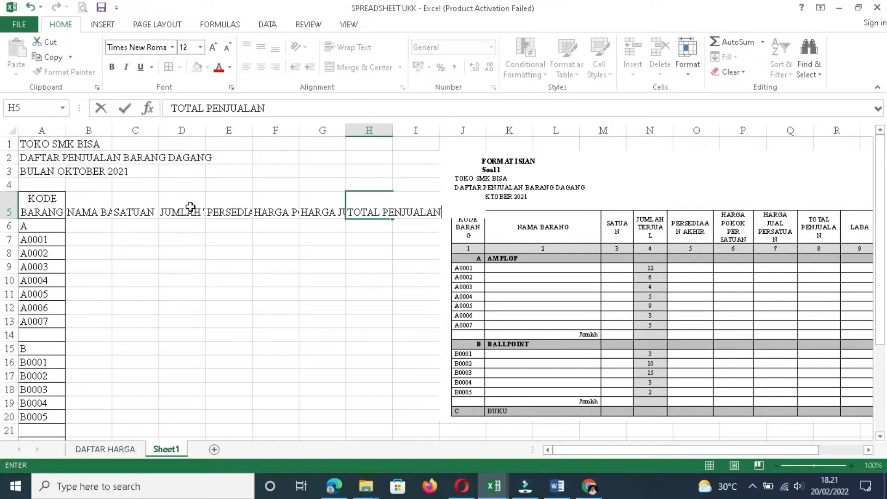
key("Tab")
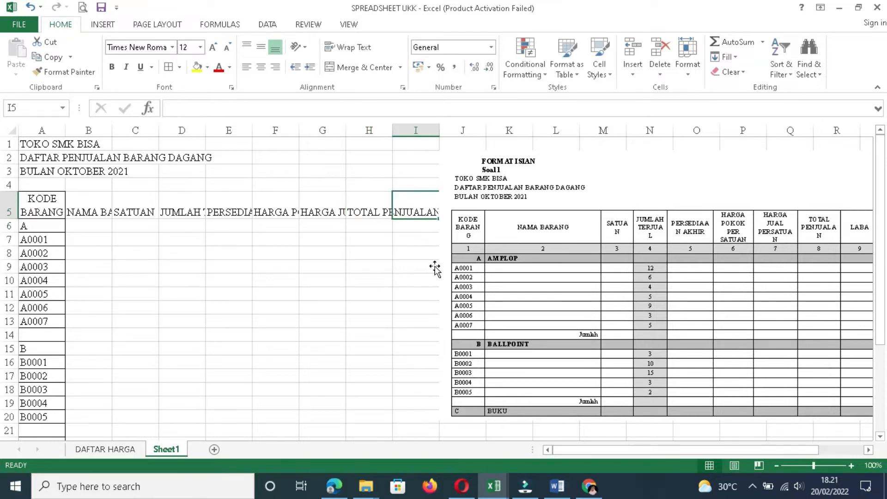
left_click_drag(539, 257, 501, 356)
left_click(354, 209)
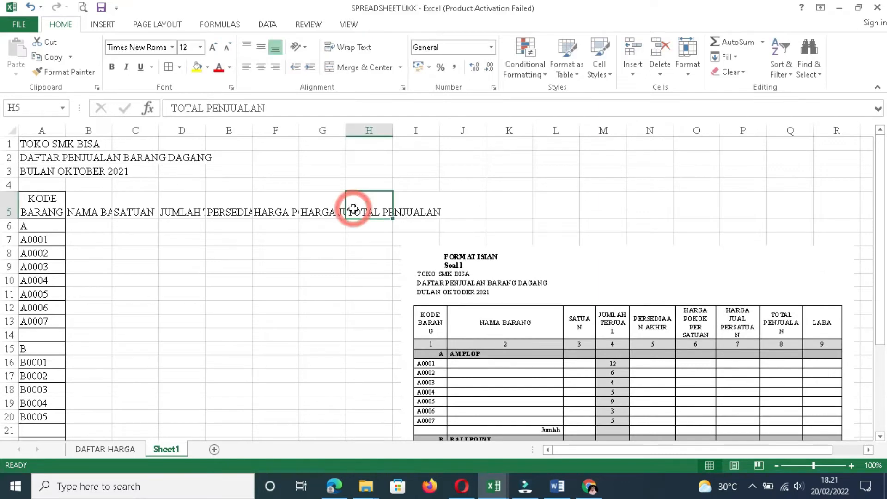
Enter the column heading LABA in I5
key("Tab")
type("LABA")
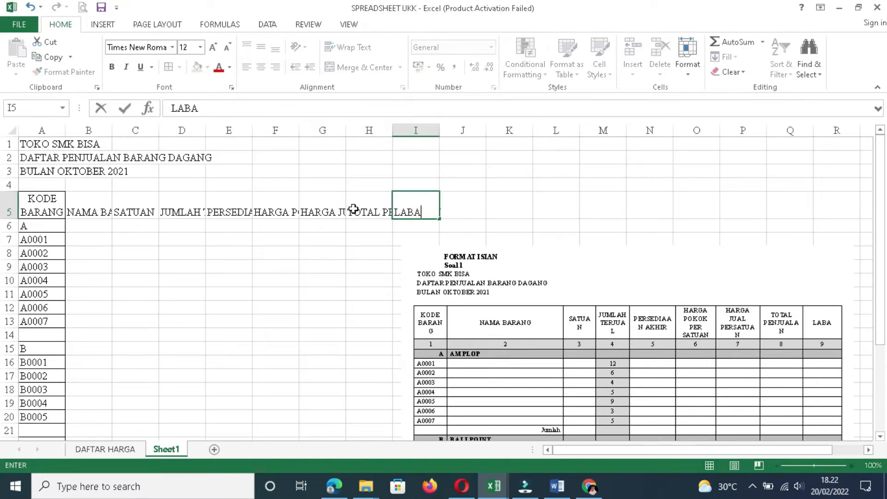
key("Return")
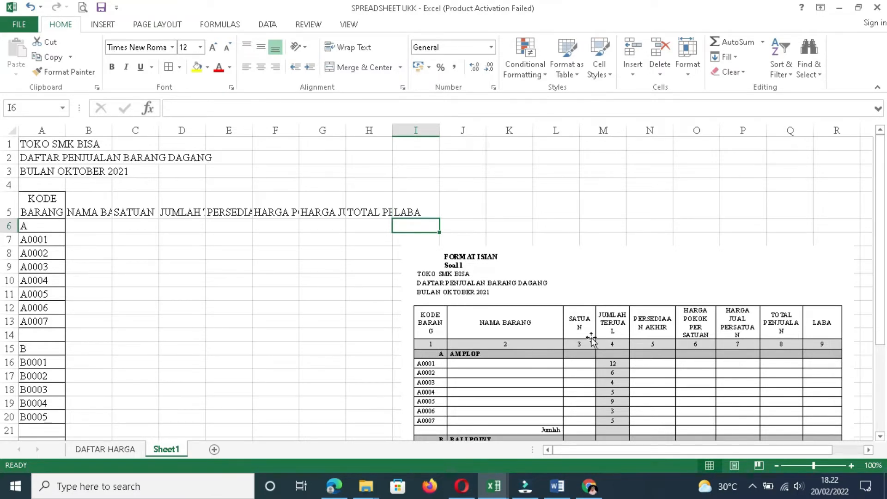
Insert a blank sheet row above row 6, directly below the column headings
left_click(59, 226)
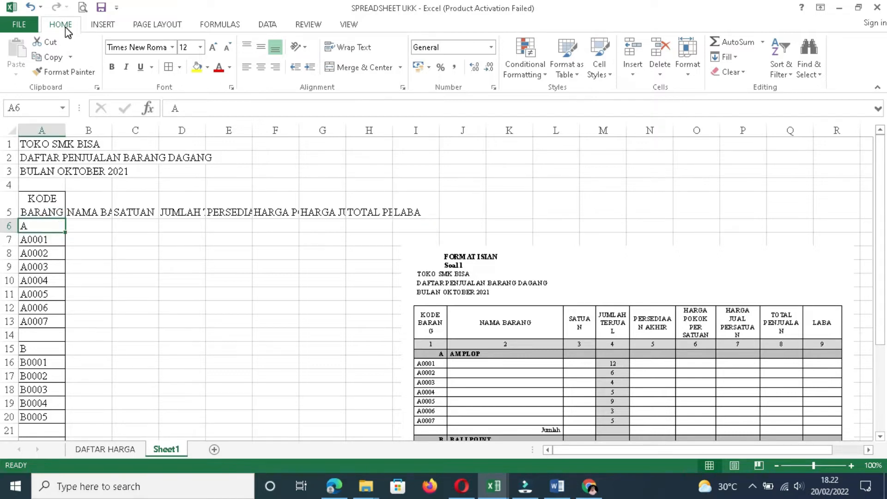
left_click(276, 307)
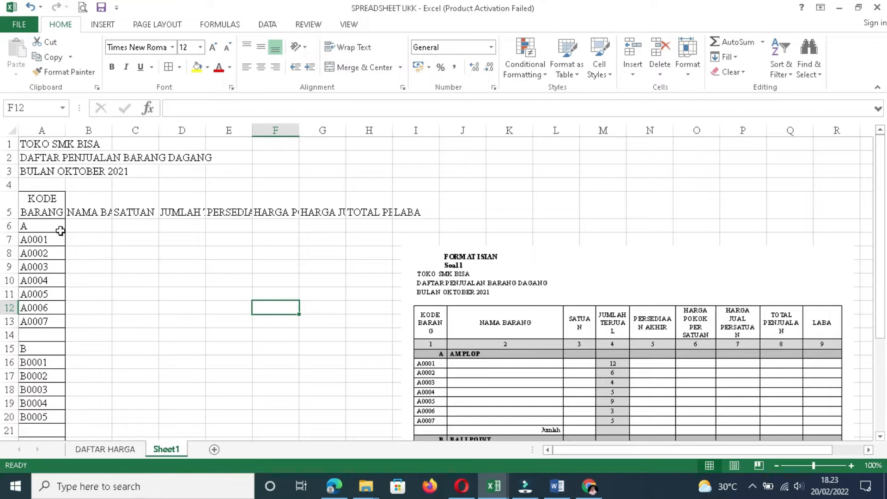
left_click(47, 225)
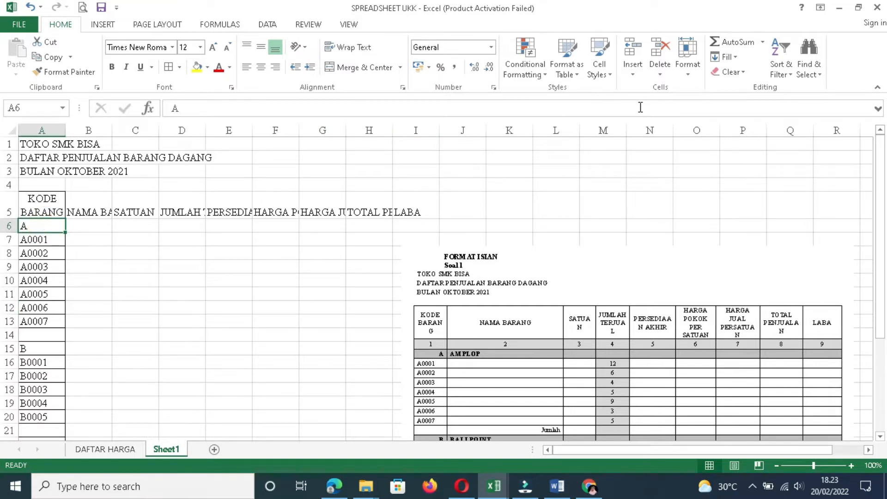
left_click(632, 74)
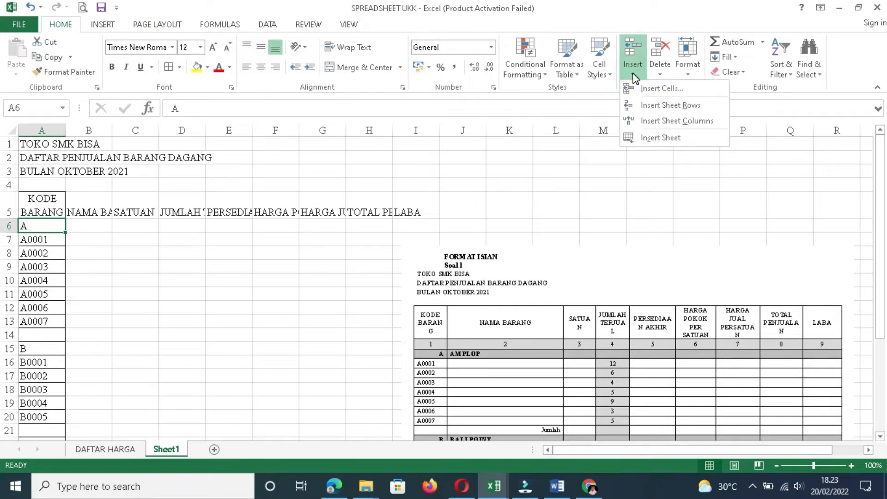
left_click(656, 106)
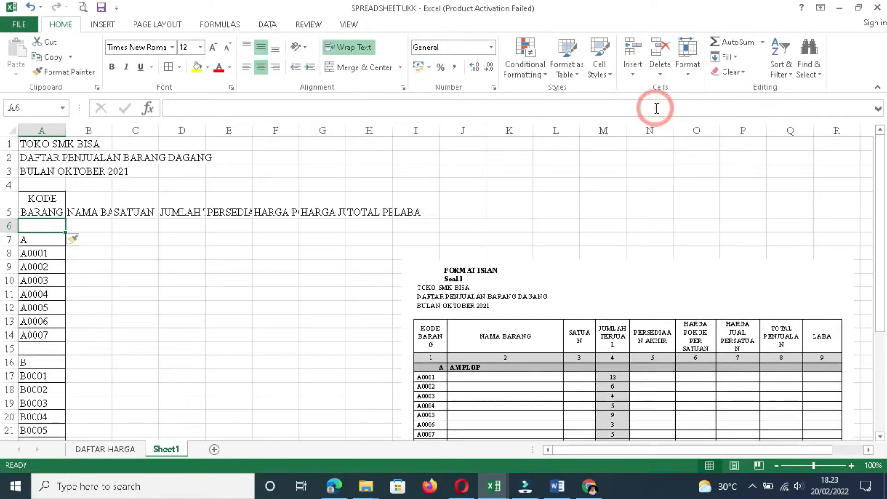
Number the columns from 1 to 9 in cells A6 to I6
left_click(50, 226)
type("1")
key("Tab")
type("2")
key("Tab")
type("3\t4\t5\t6\t7\t")
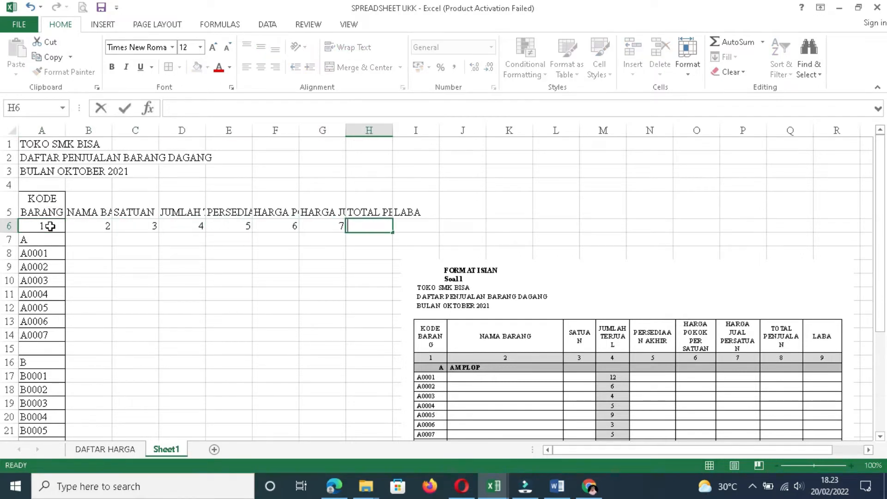
type("8")
key("Tab")
type("9")
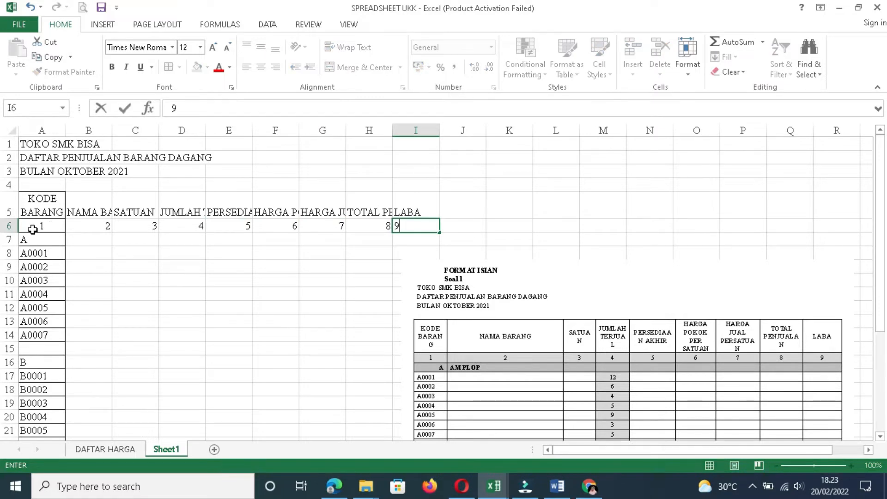
left_click(33, 230)
Center the headings and column numbers in A5:I6 horizontally and align them to the middle vertically
left_click_drag(32, 230, 88, 228)
left_click(34, 202)
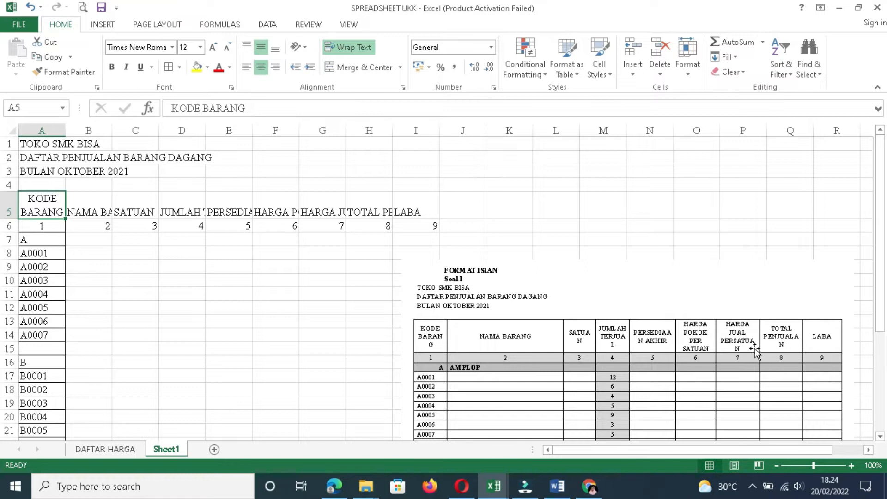
left_click(34, 211)
key("shift+Right")
key("shift+Right")
key("shift+Right")
key("shift+Right")
key("shift+Right")
key("shift+Right")
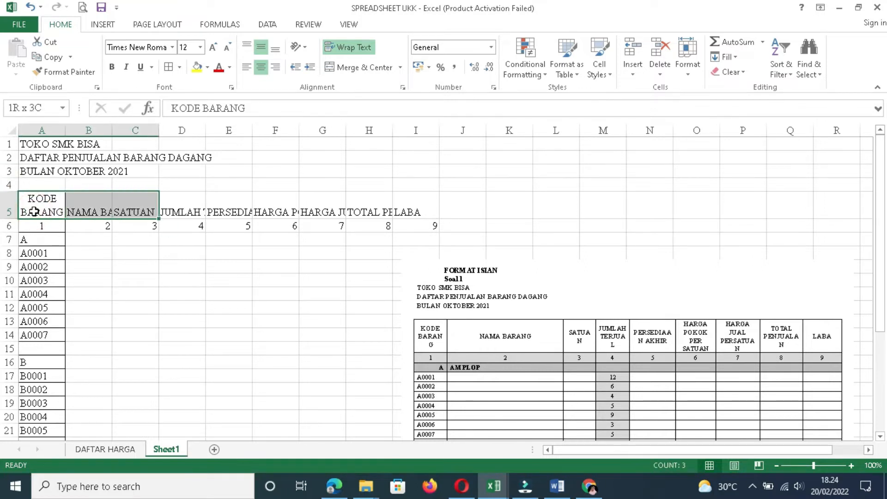
key("shift+Right")
key("shift+Right")
key("shift+Down")
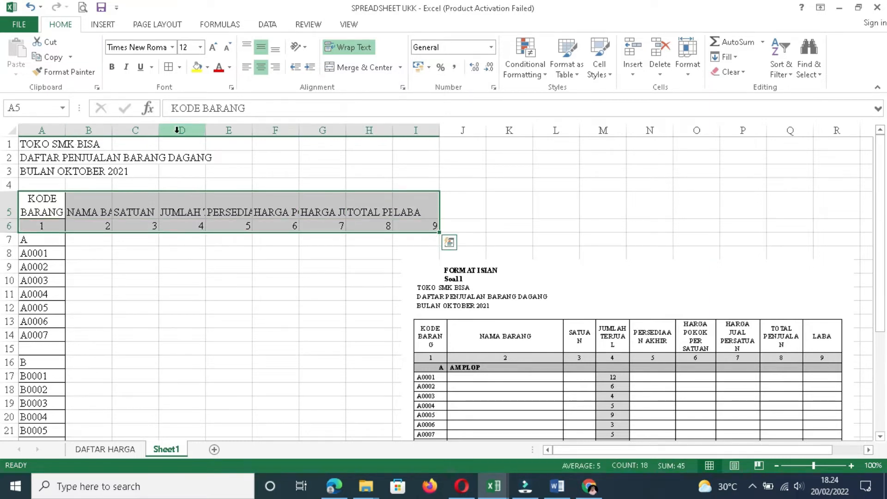
left_click(264, 71)
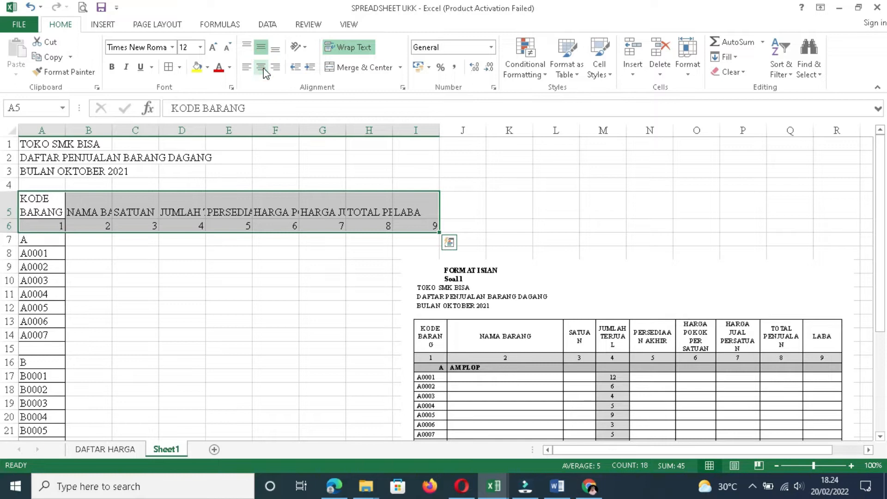
left_click(265, 72)
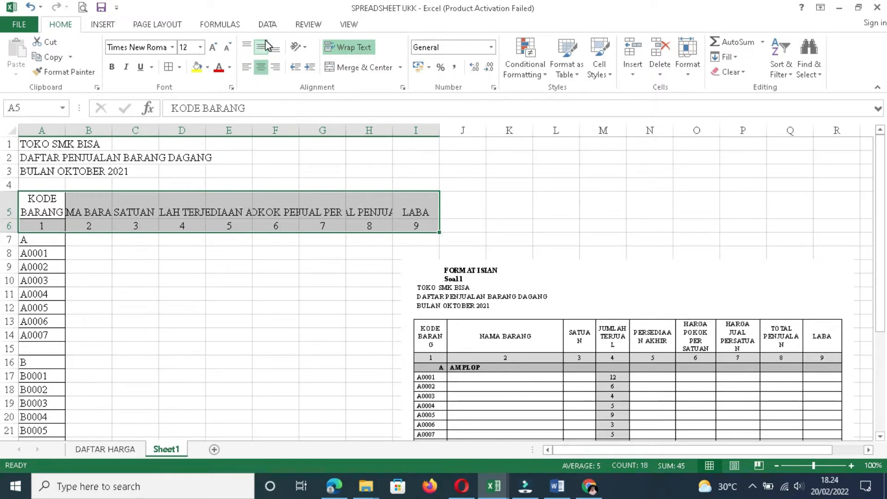
left_click(262, 47)
left_click(263, 50)
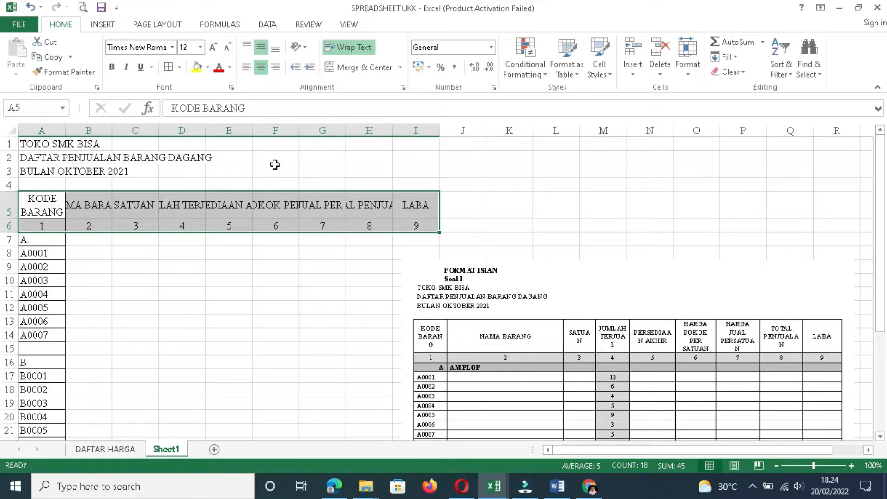
left_click(251, 319)
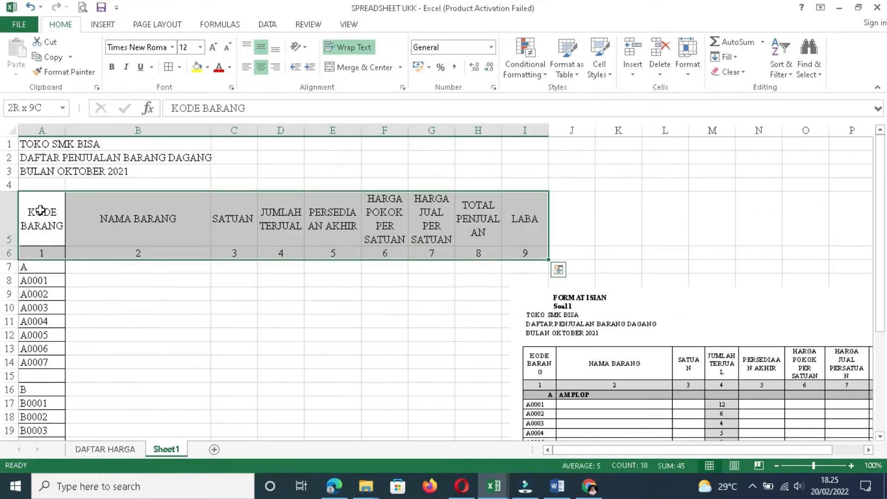
Apply all borders to the whole table range A5:I32
left_click_drag(43, 208, 40, 210)
key("shift+Down")
key("shift+Down")
key("shift+Down")
key("shift+Down")
key("shift+Down")
key("shift+Down")
key("shift+Down")
key("shift+Down")
key("shift+Down")
key("shift+Down")
key("shift+Down")
key("shift+Down")
key("shift+Down")
key("shift+Down")
key("shift+Down")
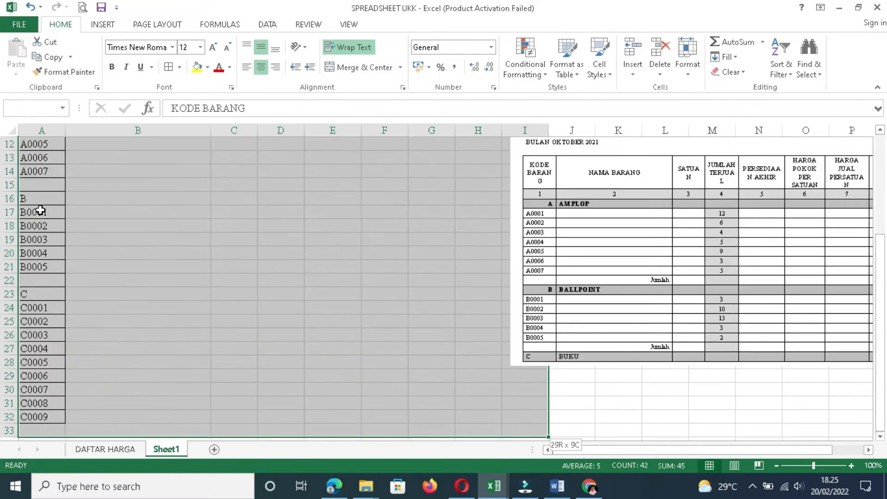
key("shift+Up")
key("shift+Up")
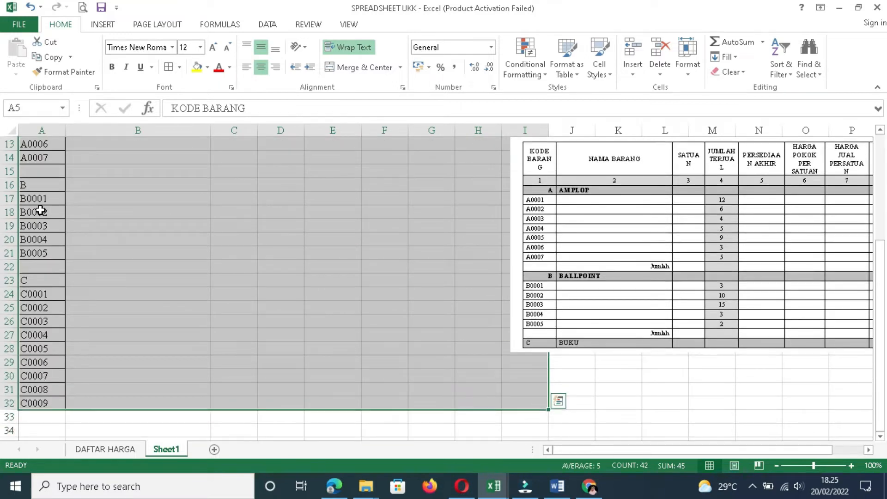
left_click(182, 68)
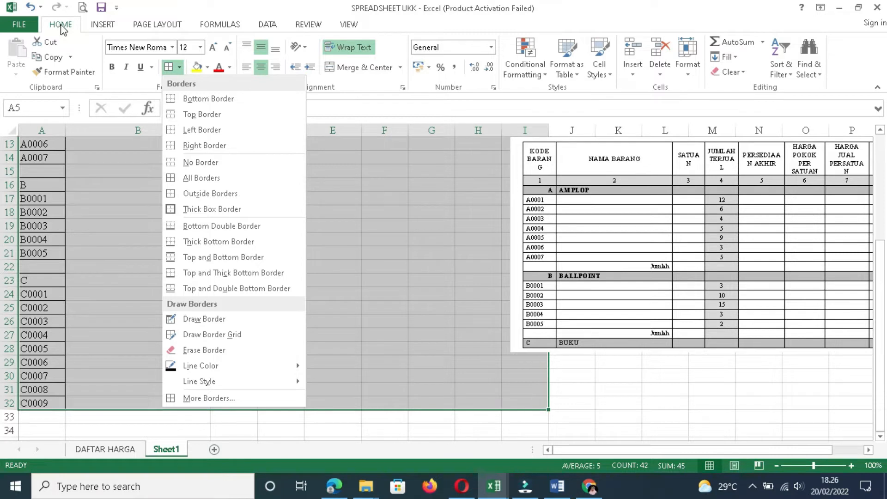
left_click(180, 68)
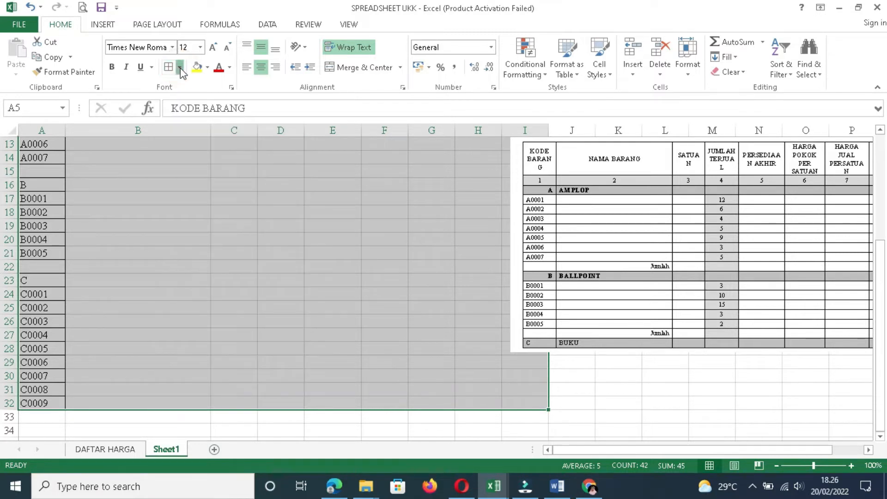
left_click(180, 68)
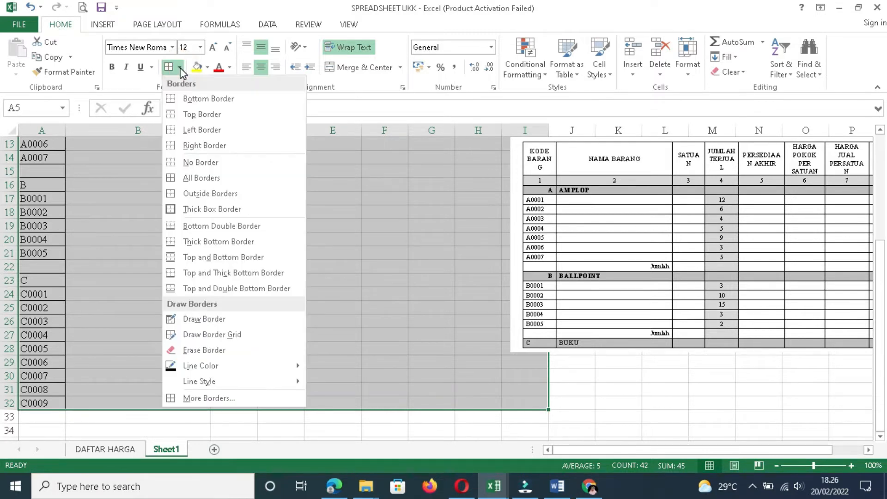
left_click(195, 182)
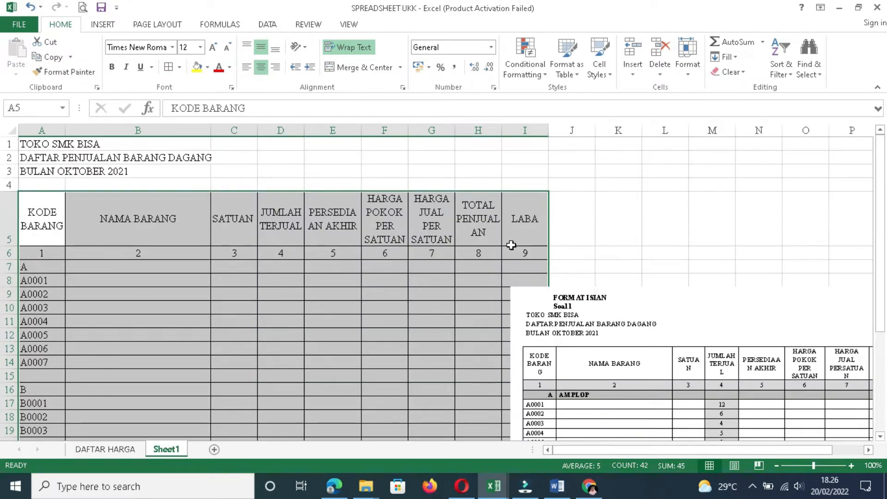
left_click(102, 262)
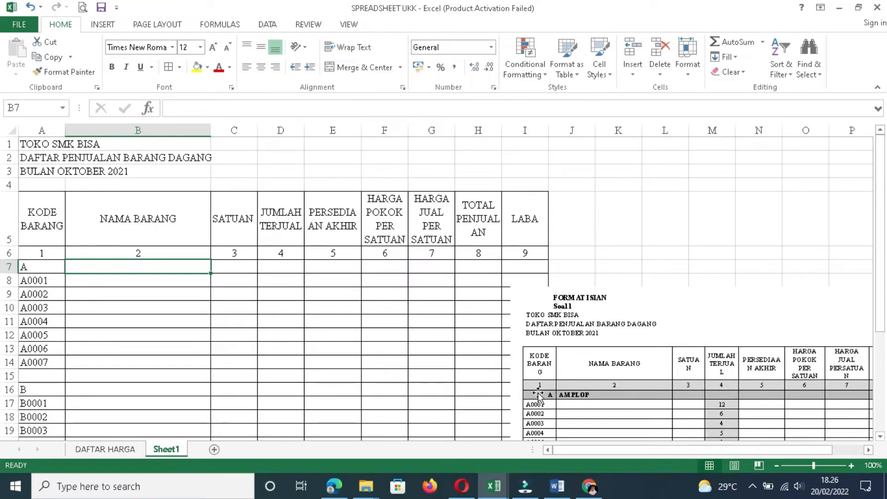
Fill the column number row A6:I6 with the lightest blue-gray theme color
left_click(36, 253)
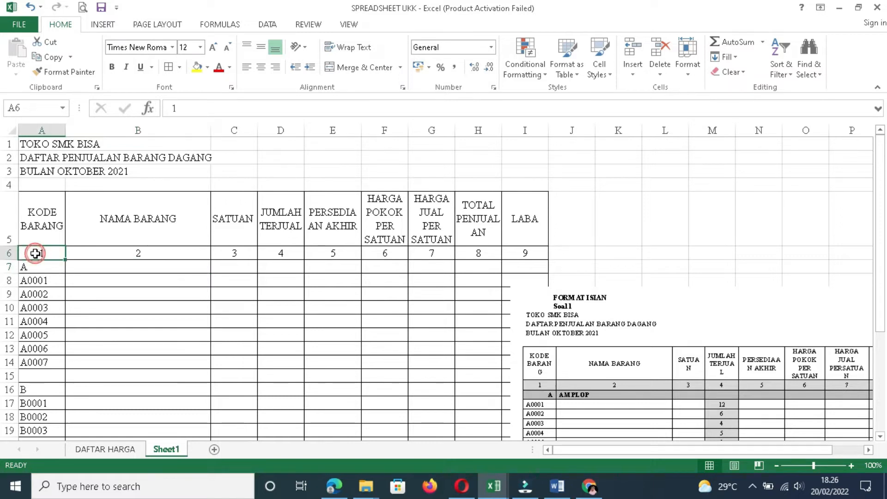
key("shift+Right")
key("shift+Right")
key("shift+Right")
key("shift+Right")
key("shift+Right")
key("shift+Right")
key("shift+Right")
key("shift+Right")
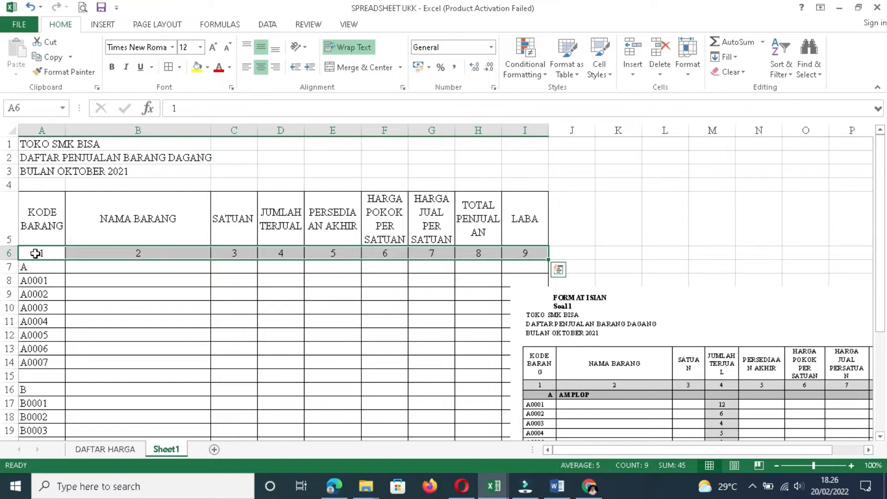
left_click(209, 68)
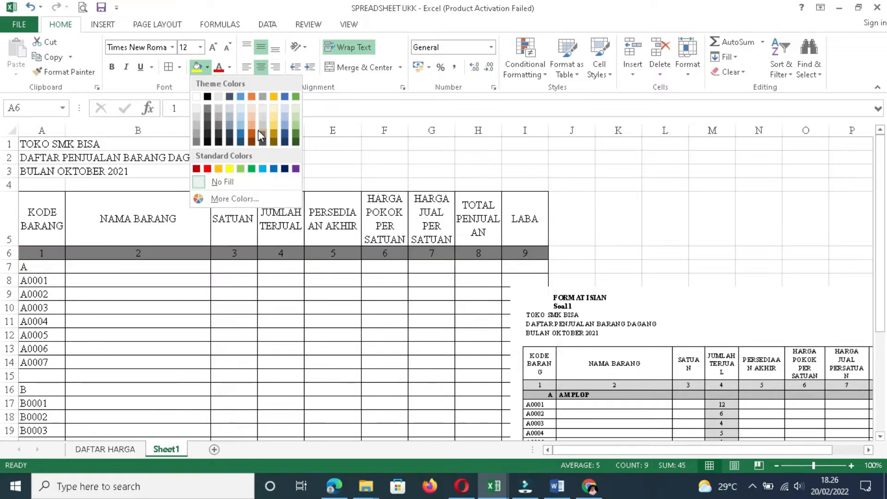
left_click(230, 110)
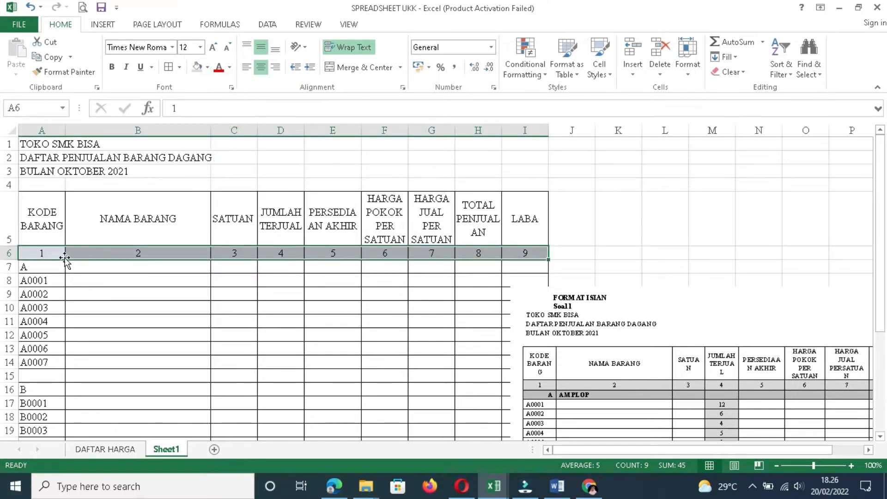
Fill the group A row, A7:I7, with the blue-gray theme color one shade darker than the number row
left_click(43, 268)
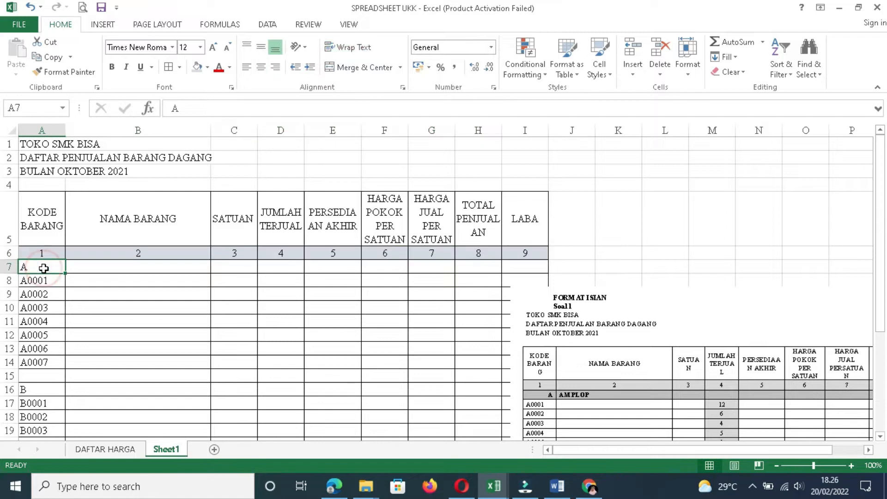
key("shift+Right")
key("shift+Right")
key("shift+Right")
key("shift+Right")
key("shift+Right")
key("shift+Right")
key("shift+Right")
key("shift+Right")
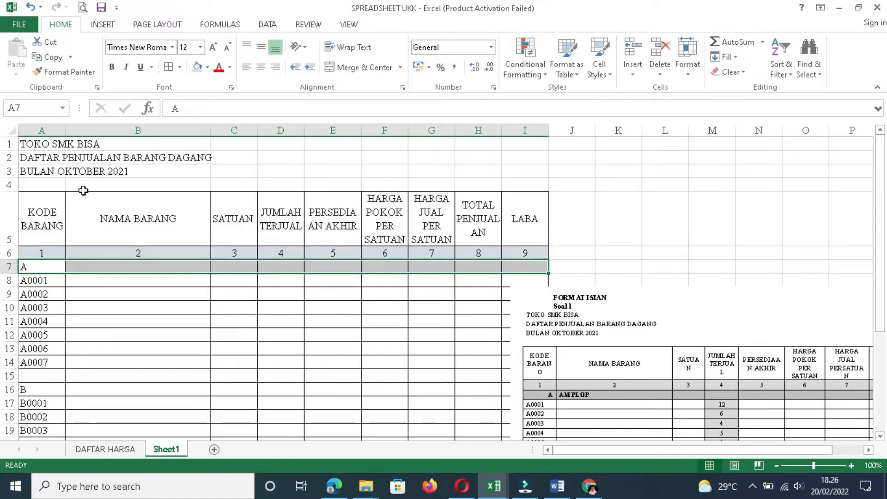
left_click(207, 67)
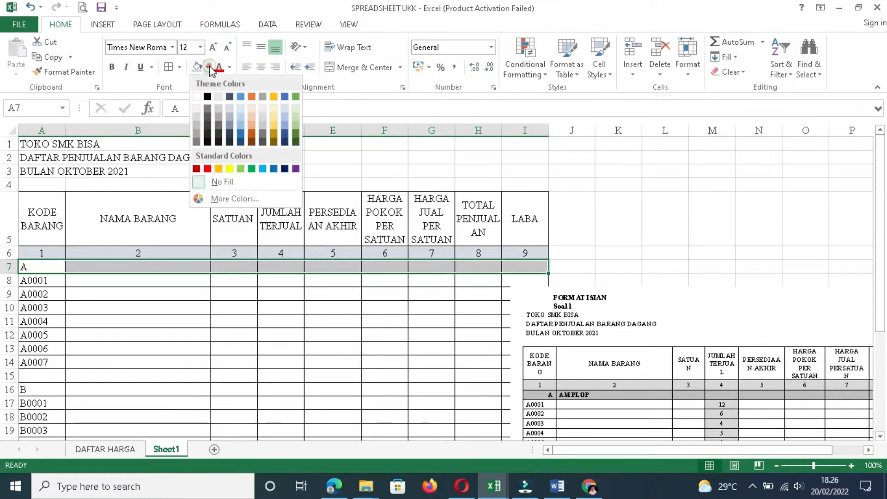
left_click(231, 116)
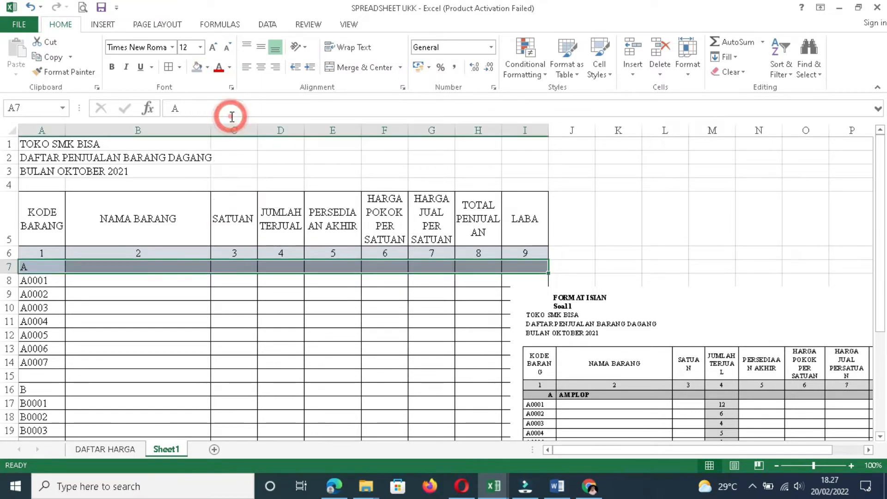
left_click(113, 292)
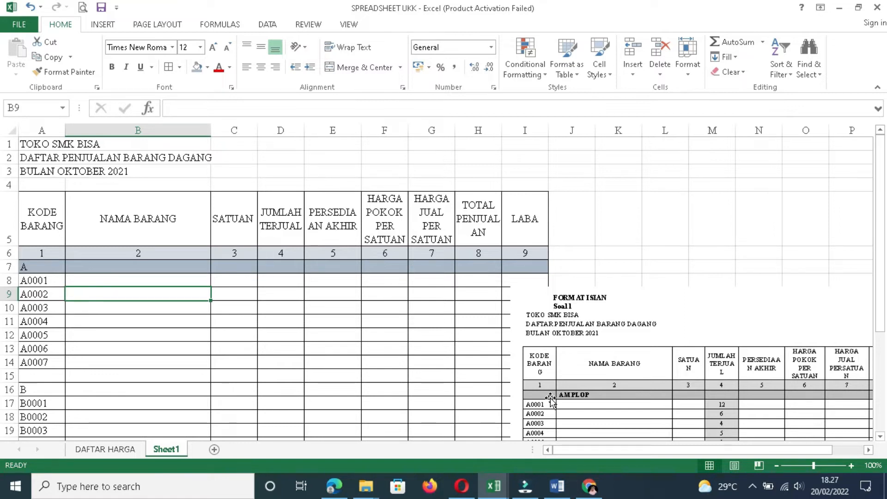
Right-align and bold the group letter A in cell A7
left_click(880, 436)
left_click(881, 436)
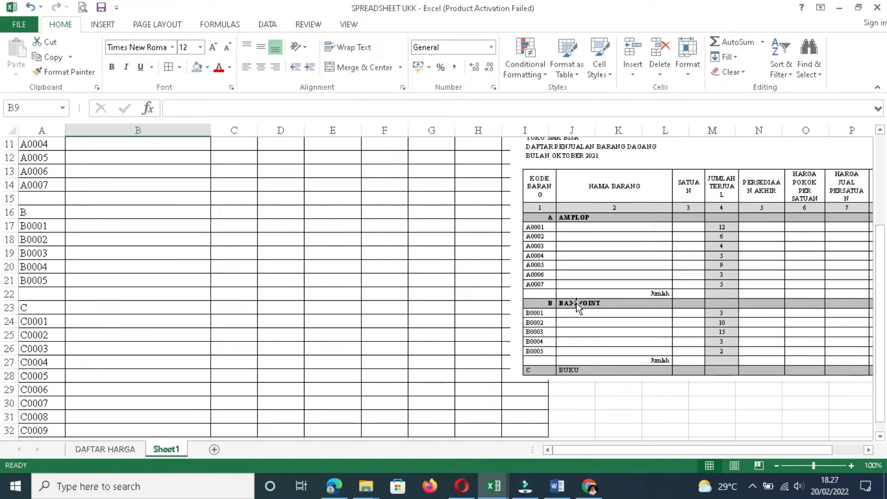
left_click(880, 131)
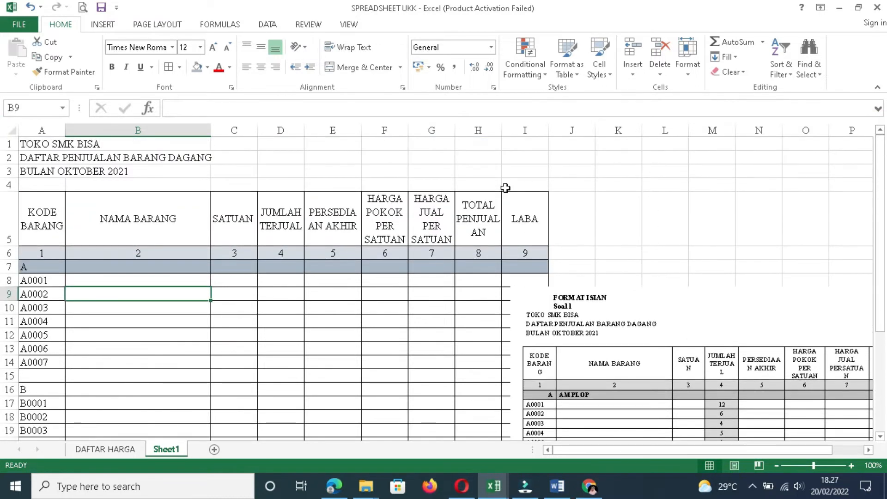
left_click(51, 271)
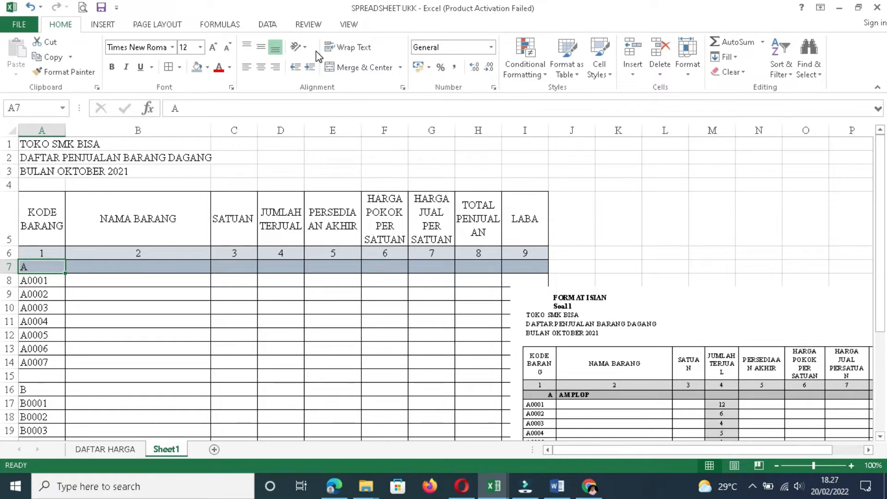
left_click(276, 68)
left_click(112, 67)
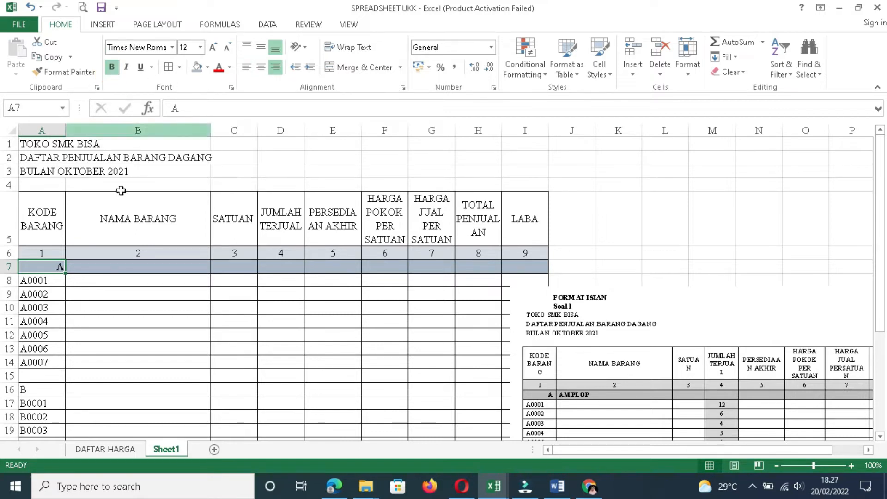
Enter the group name AMPLOP in cell B7 and make it bold
left_click(127, 271)
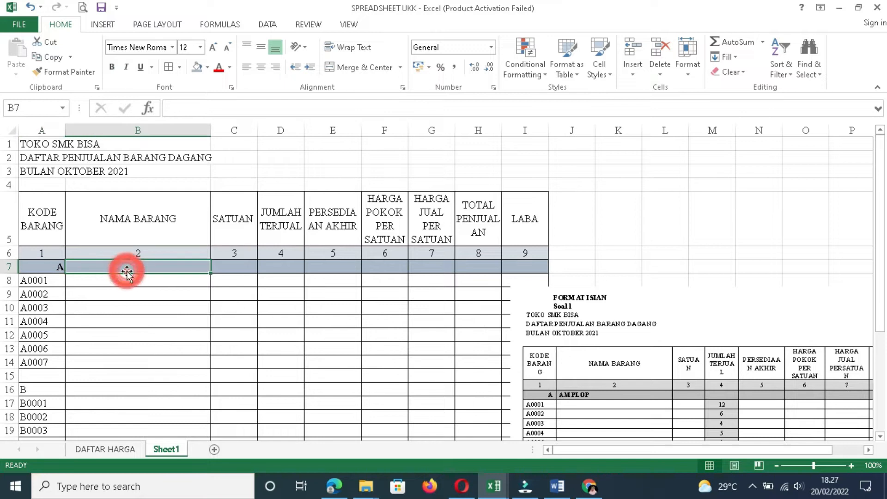
double_click(128, 271)
type("AMPLOP")
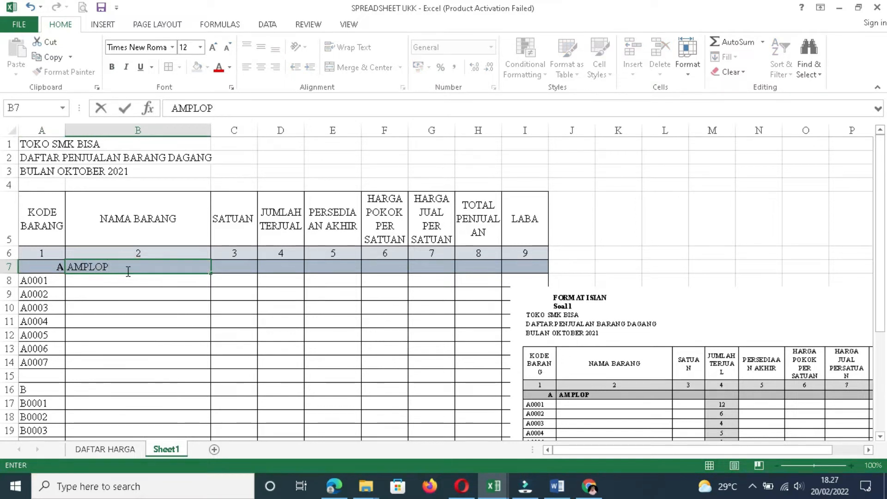
key("Return")
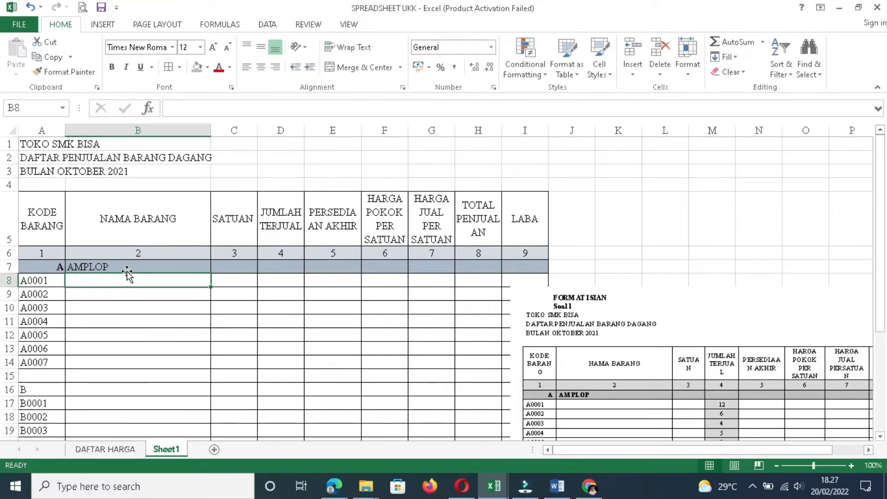
left_click(126, 266)
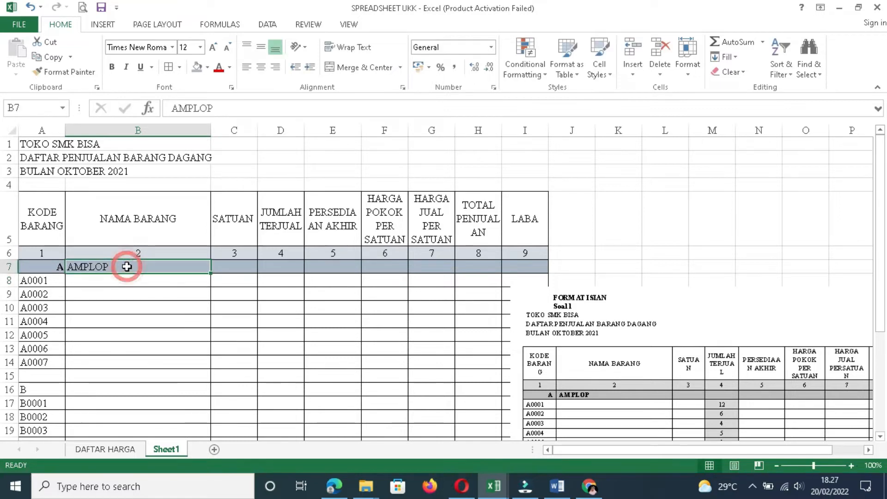
left_click(111, 68)
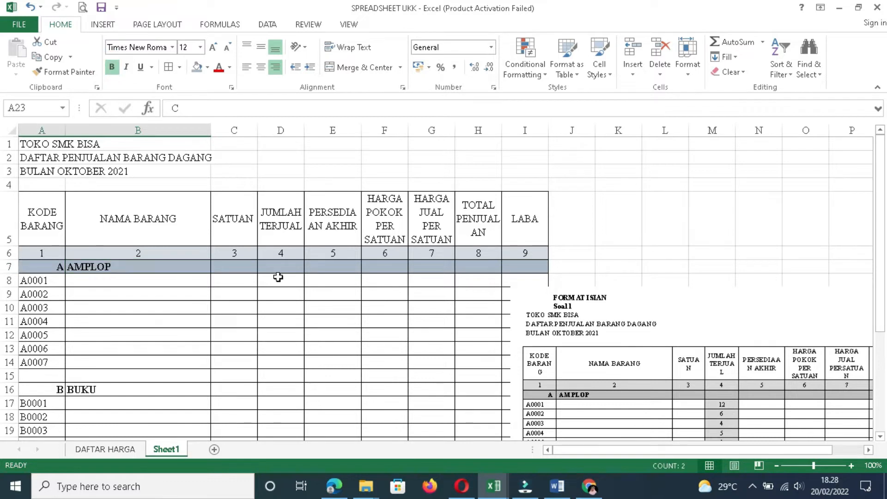
Fill the JUMLAH TERJUAL cells D8:D32 with the same blue-gray color as the group A row
left_click(278, 277)
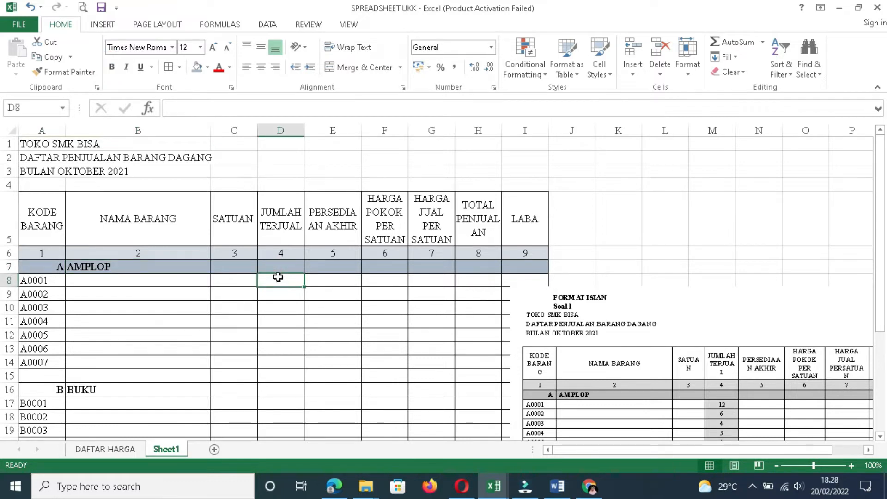
key("shift+Down")
key("shift+Down")
key("shift+Down")
key("shift+Down")
key("shift+Down")
key("shift+Down")
key("shift+Down")
key("shift+Down")
key("shift+Down")
key("shift+Down")
key("shift+Down")
key("shift+Down")
key("shift+Down")
key("shift+Down")
key("shift+Down")
key("shift+Down")
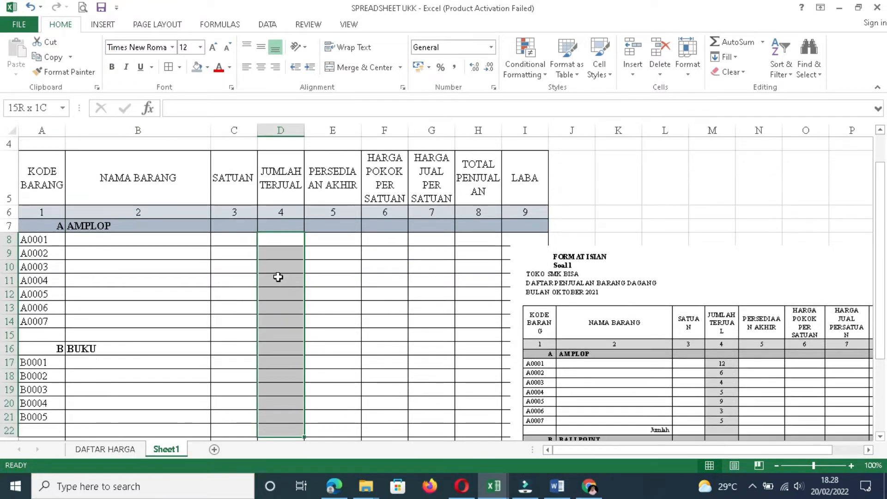
key("shift+Down")
key("shift+Down")
key("shift+Down")
key("shift+Down")
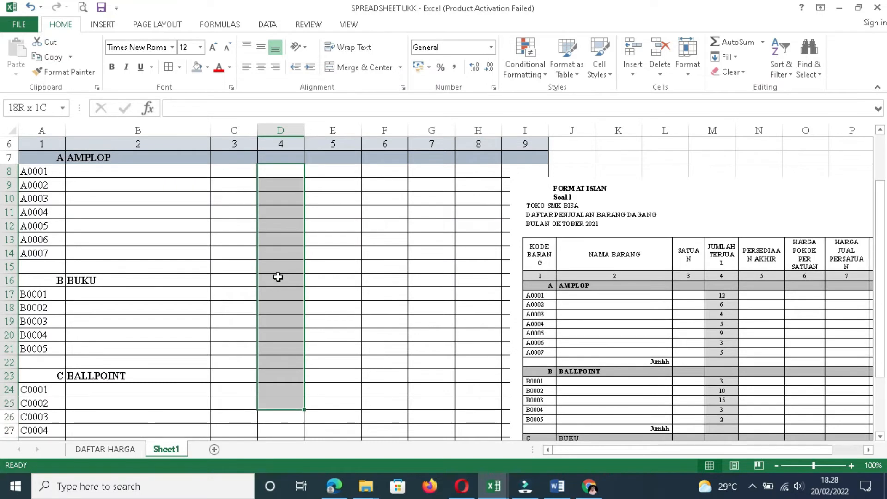
key("shift+Down")
key("shift+Down")
key("shift+Down")
key("shift+Down")
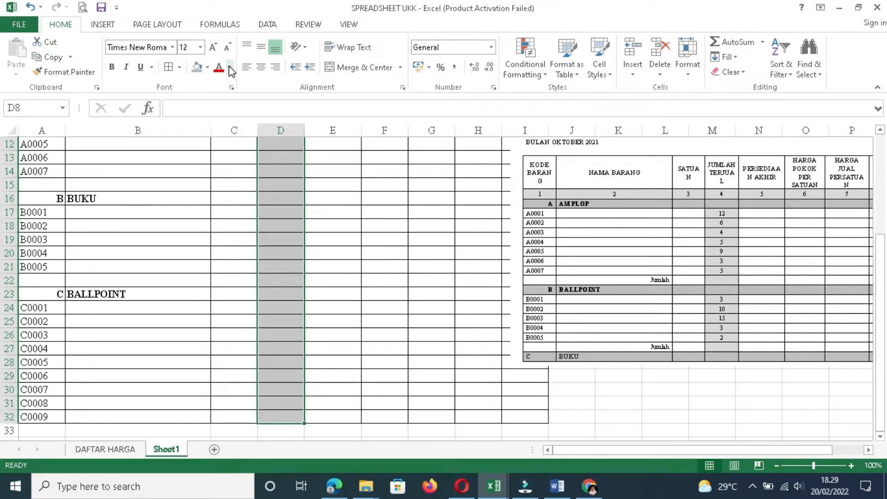
left_click(198, 68)
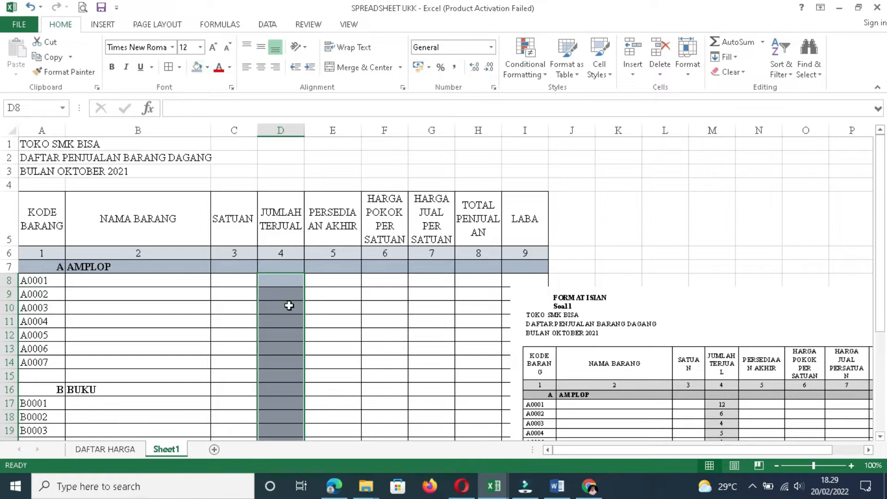
Enter the label JUMLAH in cell B15 below the group A items and right-align it
left_click(880, 436)
left_click(880, 436)
left_click(880, 436)
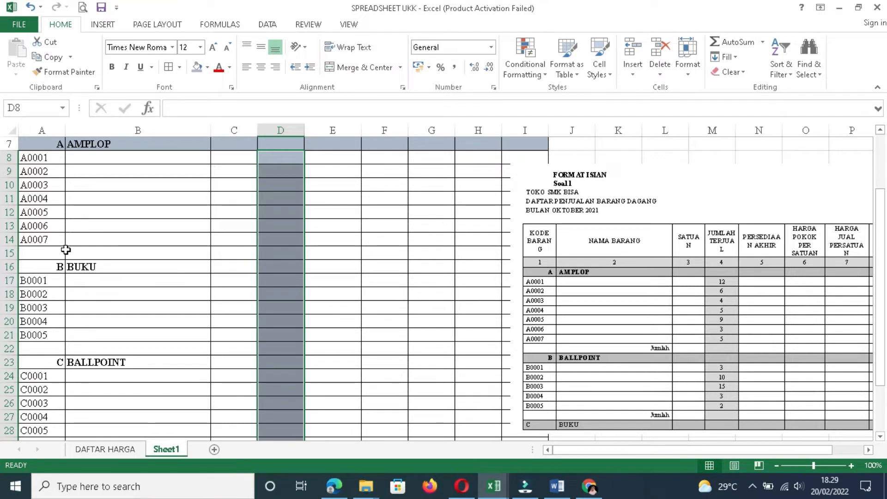
left_click(160, 253)
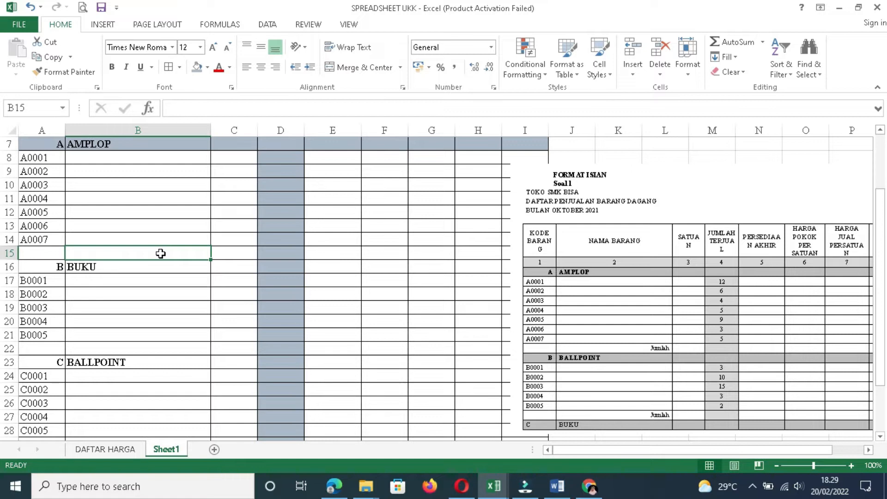
type("JUMLAH")
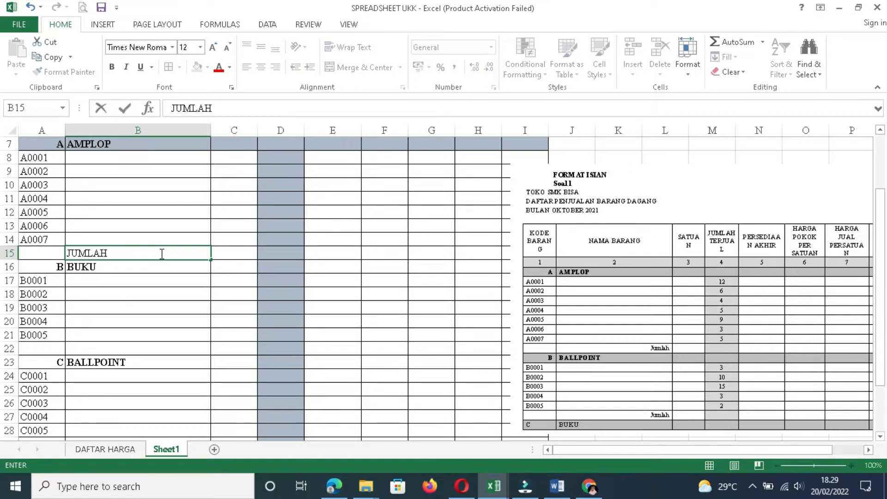
key("Return")
left_click(161, 253)
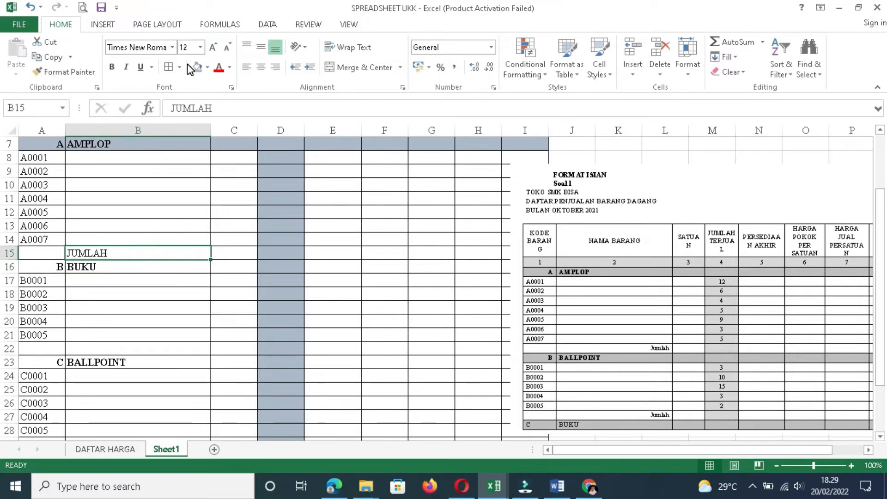
left_click(277, 68)
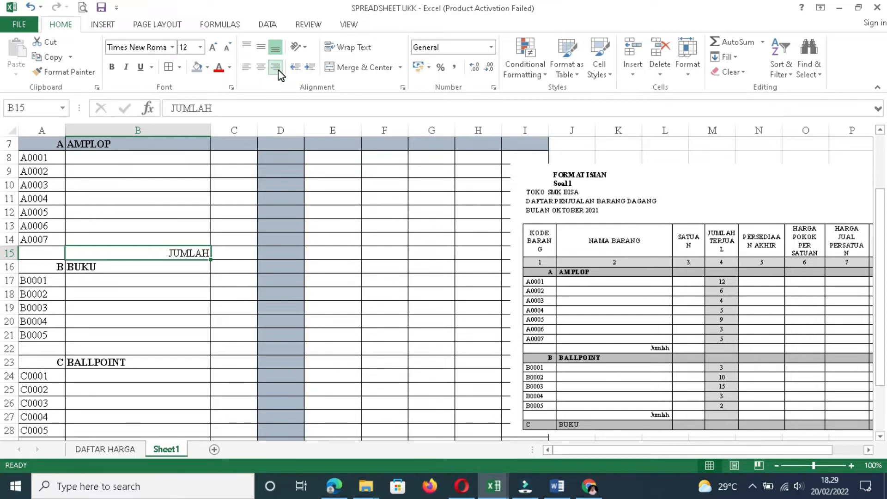
Copy the JUMLAH label from B15 to B22 and B33, below the group B and group C items
key("ctrl+c")
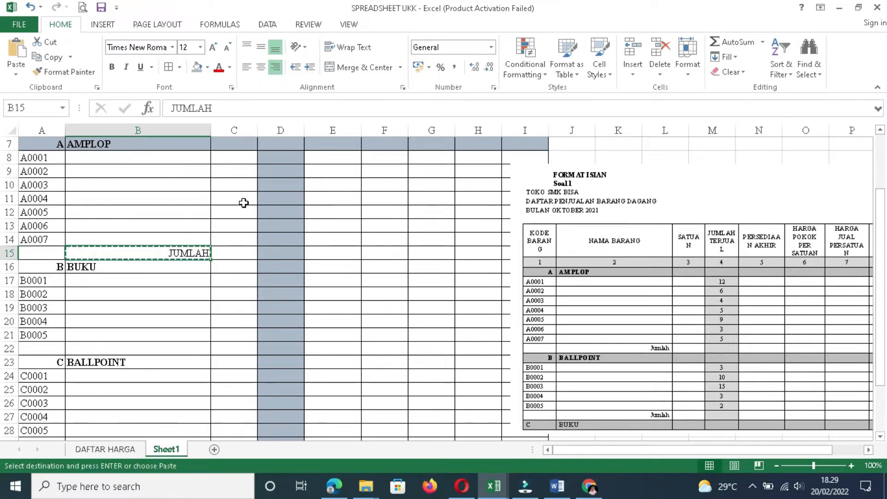
left_click(185, 349)
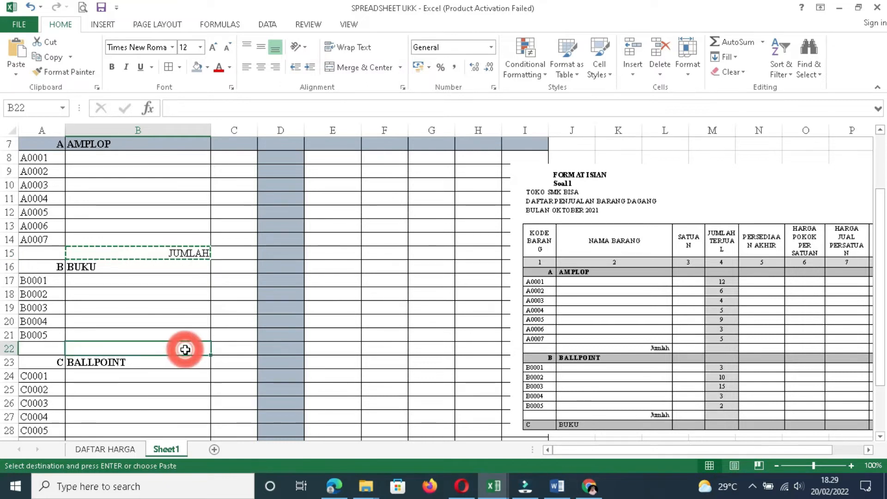
key("ctrl+v")
key("Down")
key("Down")
key("Down")
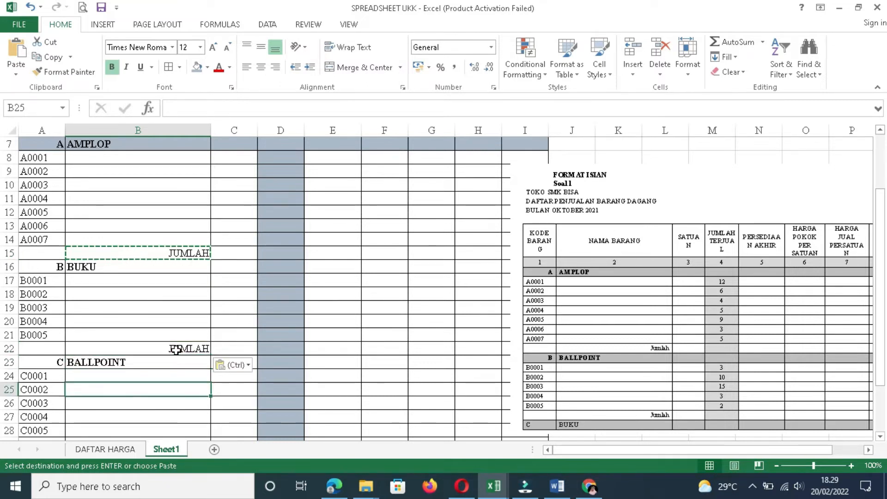
key("Down")
key("Down")
key("Down")
key("Down")
key("Down")
key("Down")
key("Down")
key("Down")
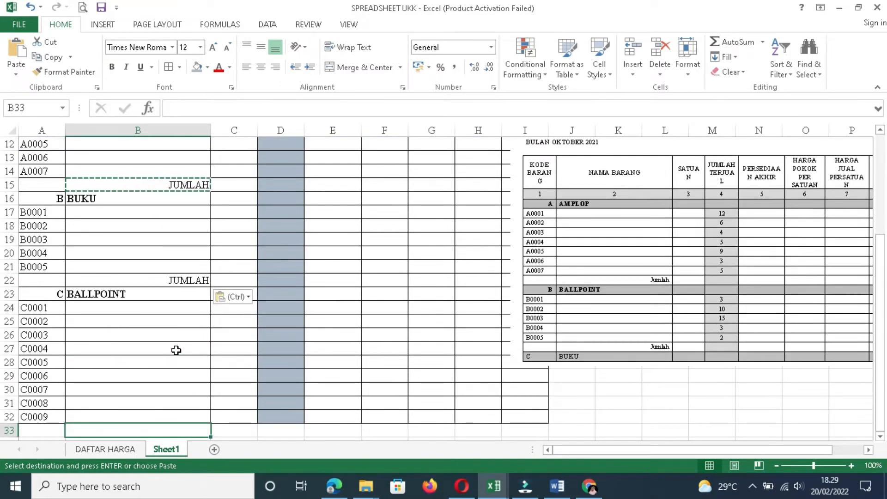
key("ctrl+v")
key("ctrl")
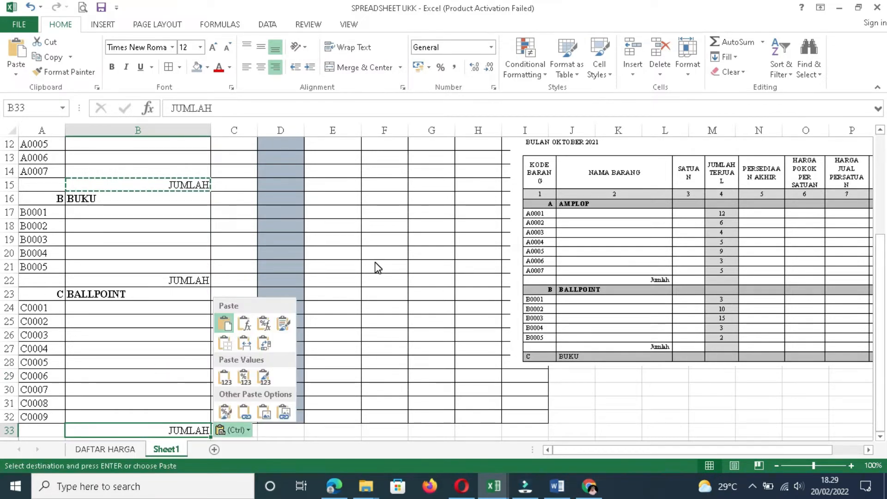
Copy the formatting of cell D32 to D33 in the last JUMLAH row
left_click(296, 420)
left_click(292, 417)
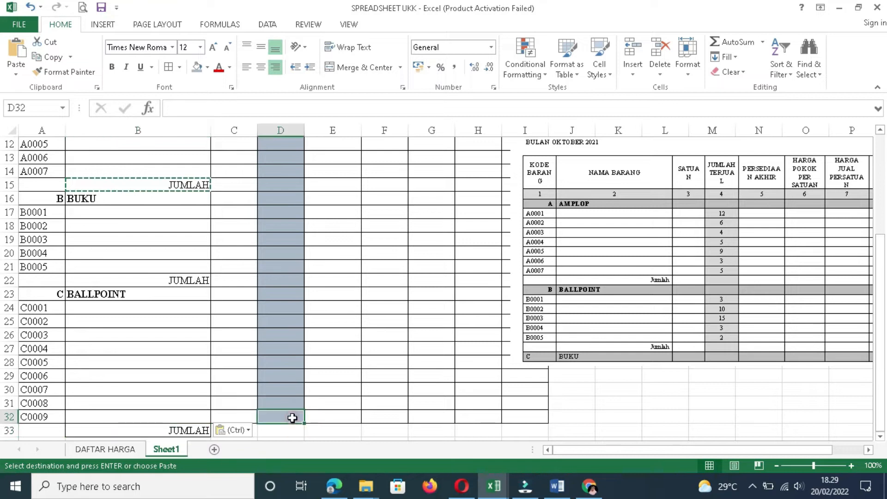
left_click(80, 73)
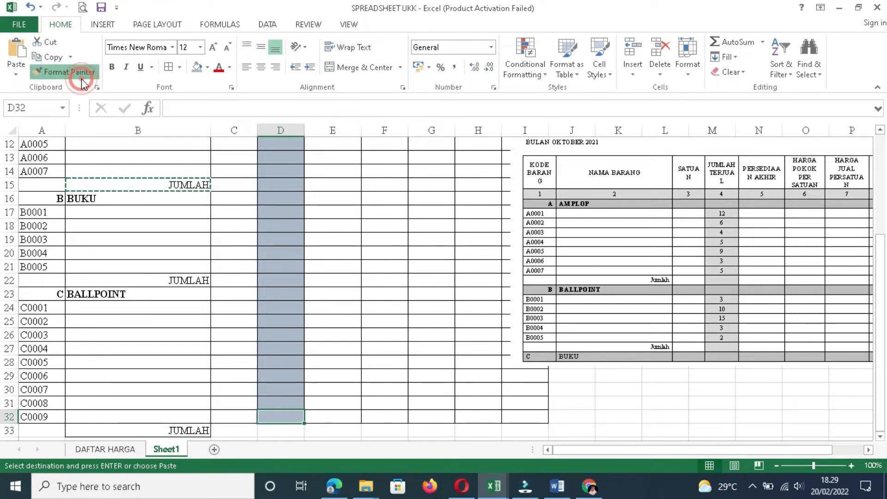
left_click(284, 430)
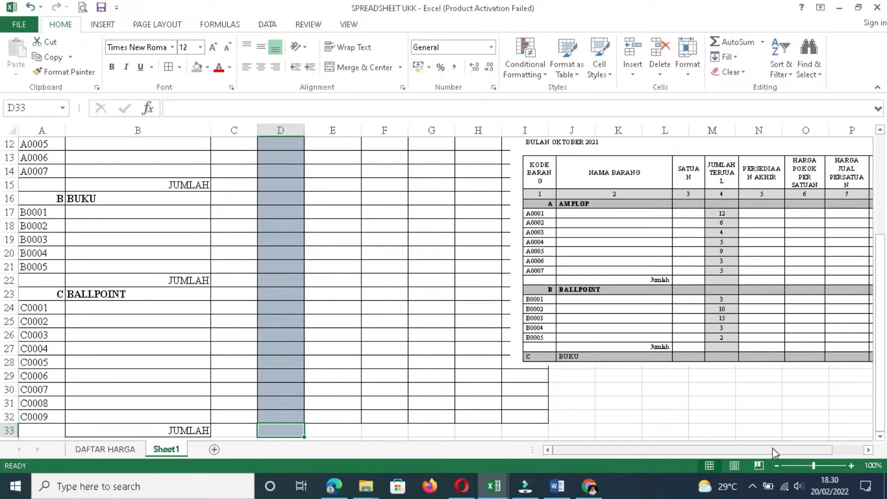
Switch to the workbook PEMBAHASAN SOAL 1 SPREADSHEET UKK 2021-2022 - AKL and review its DAFTAR HARGA table and the first item row on Sheet1
left_click(880, 436)
left_click(880, 436)
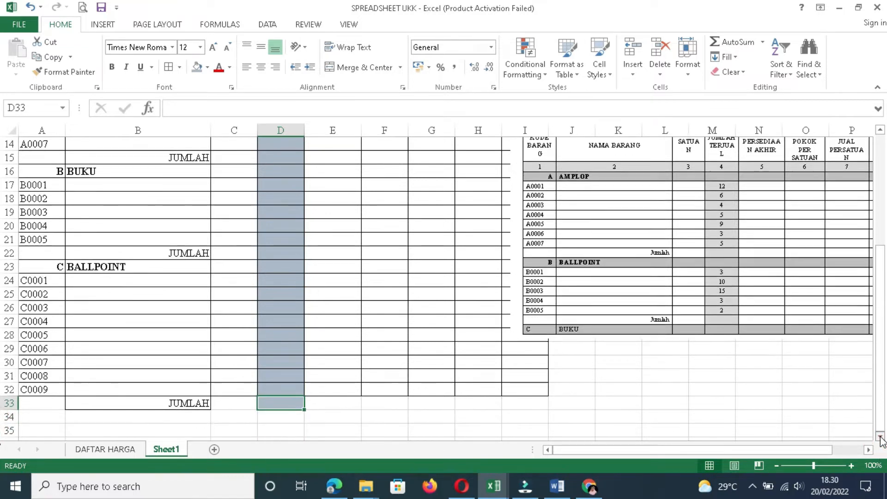
left_click(880, 436)
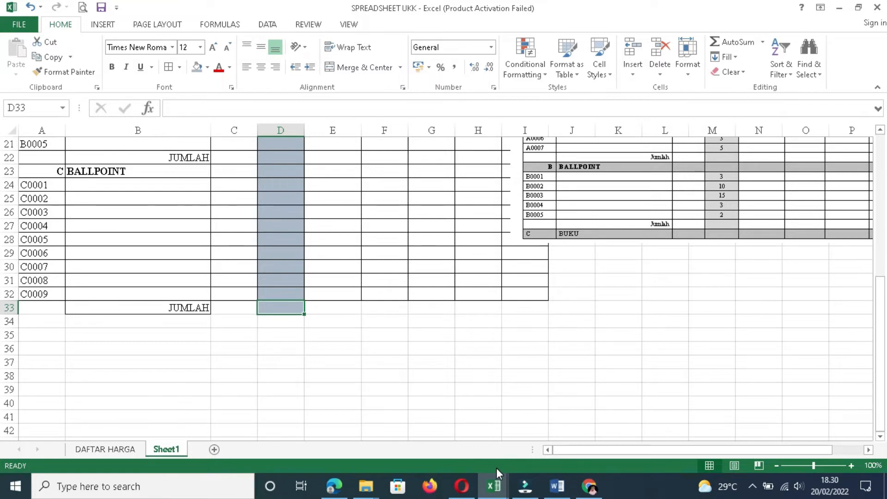
left_click(539, 489)
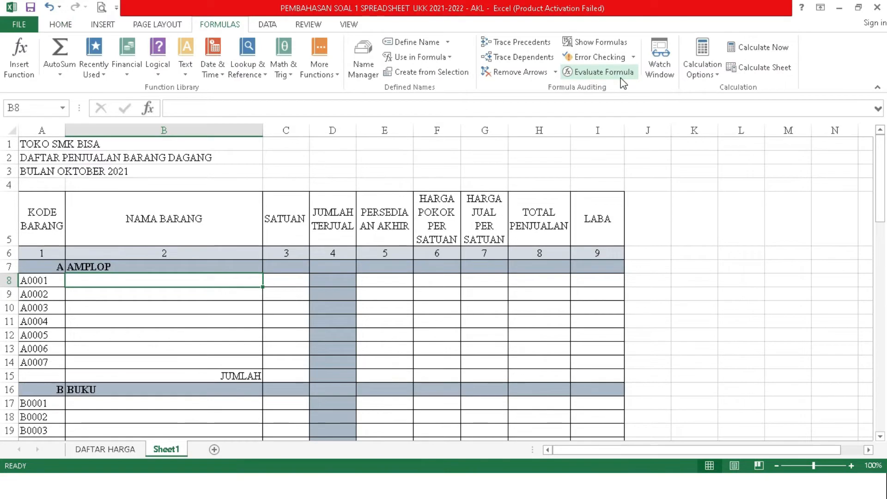
left_click(126, 281)
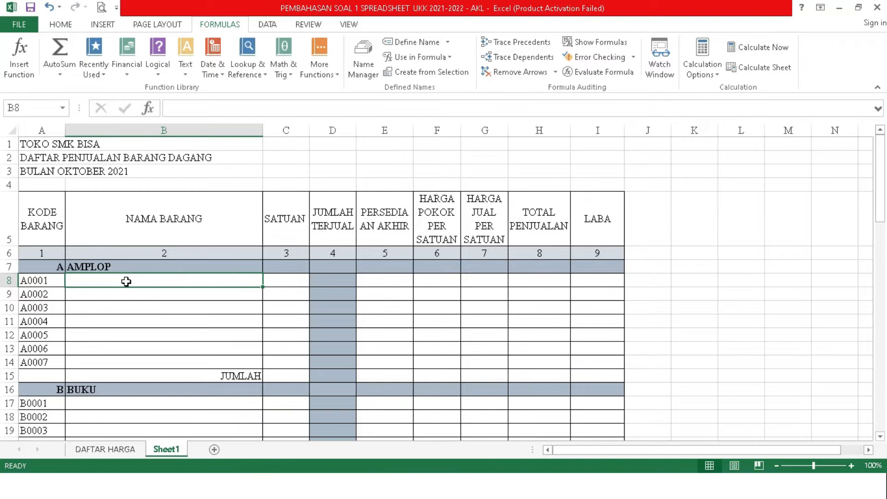
left_click(104, 450)
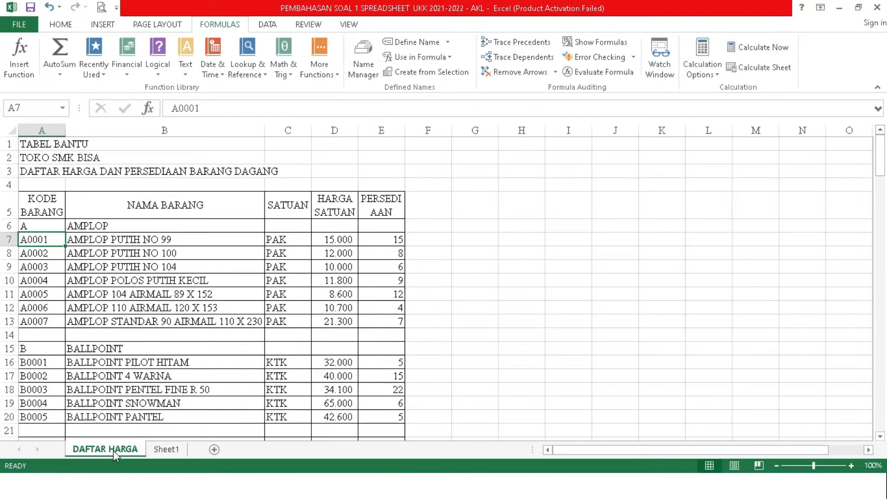
left_click(165, 451)
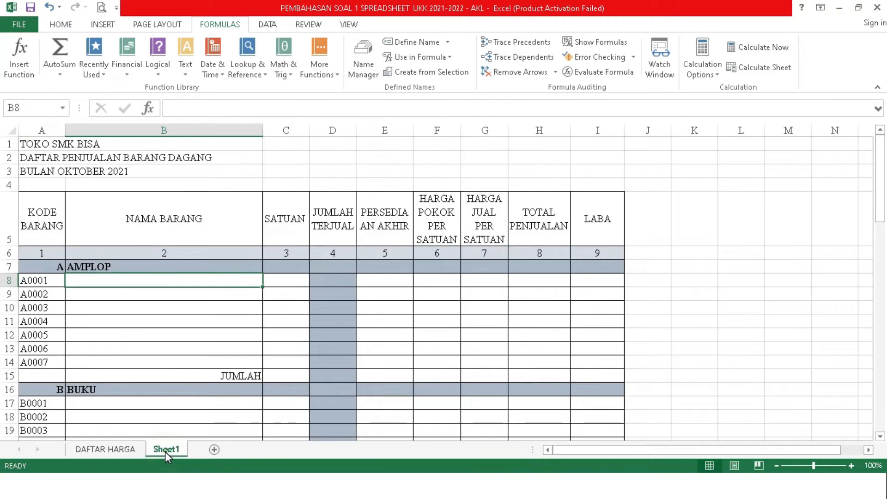
left_click(134, 282)
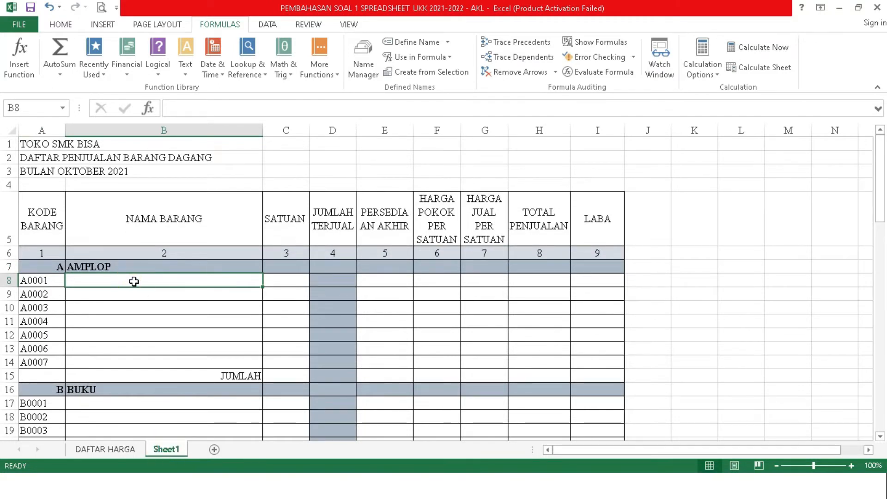
left_click(44, 281)
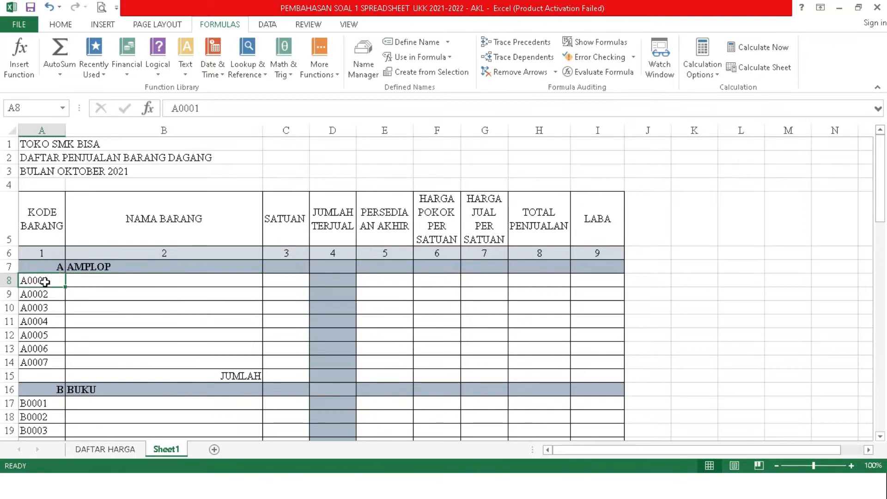
Compare the NAMA BARANG, SATUAN, PERSEDIAAN AKHIR and HARGA POKOK cells of Sheet1's A0001 row with the DAFTAR HARGA sheet's columns
left_click(90, 282)
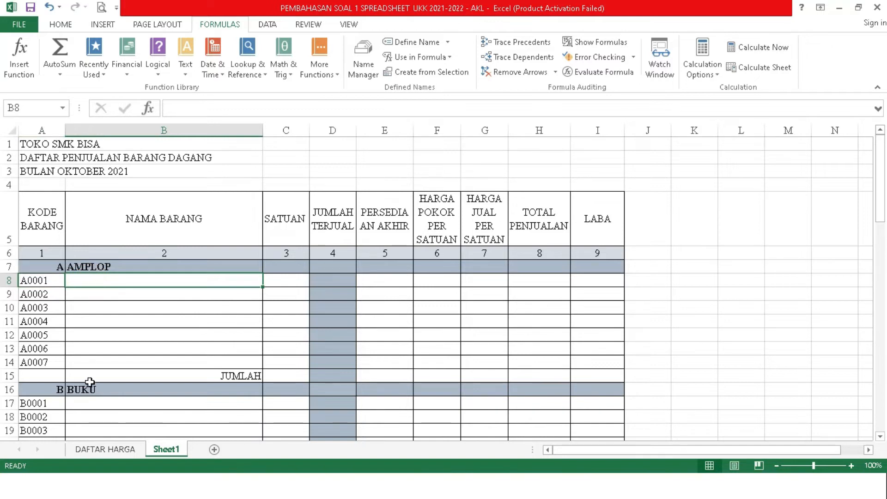
left_click(97, 448)
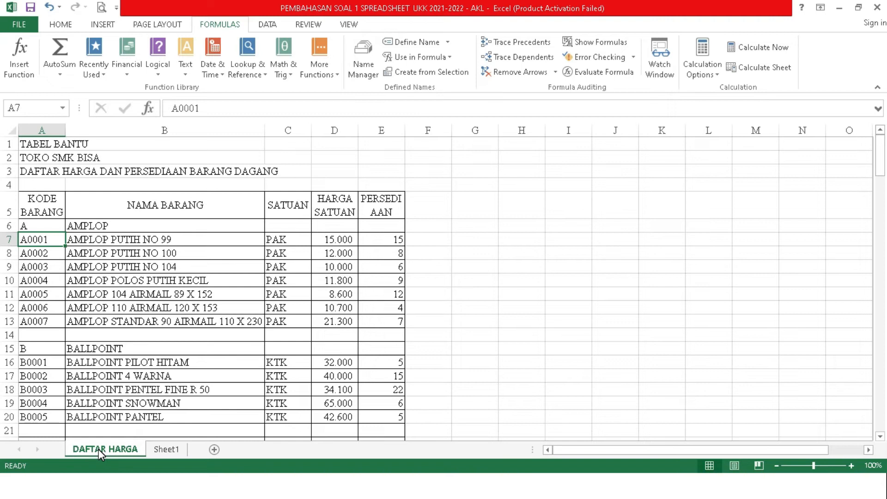
left_click(166, 451)
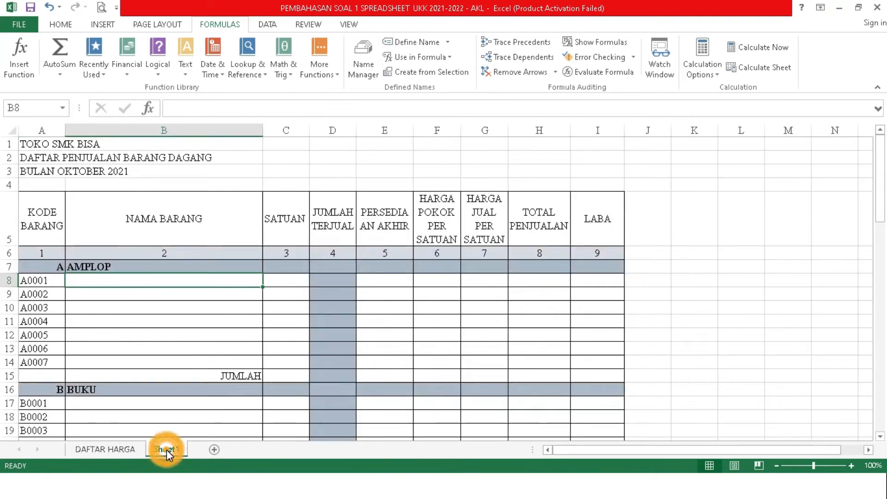
left_click(281, 279)
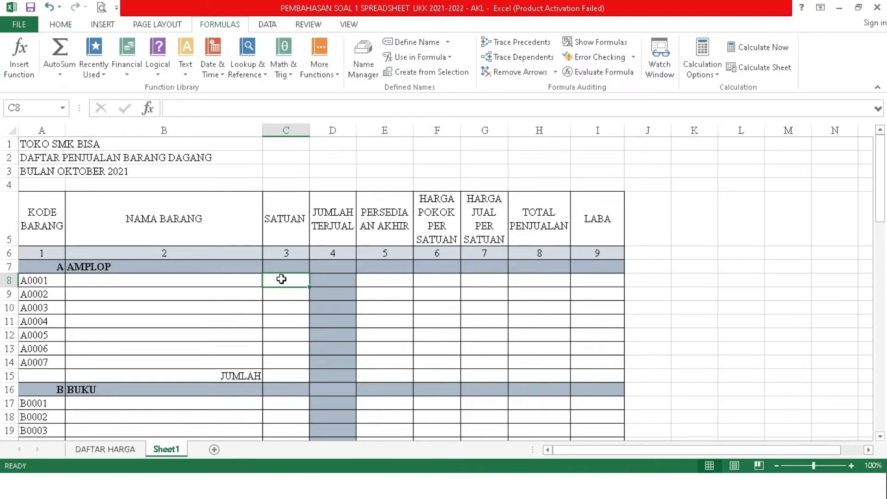
left_click(380, 281)
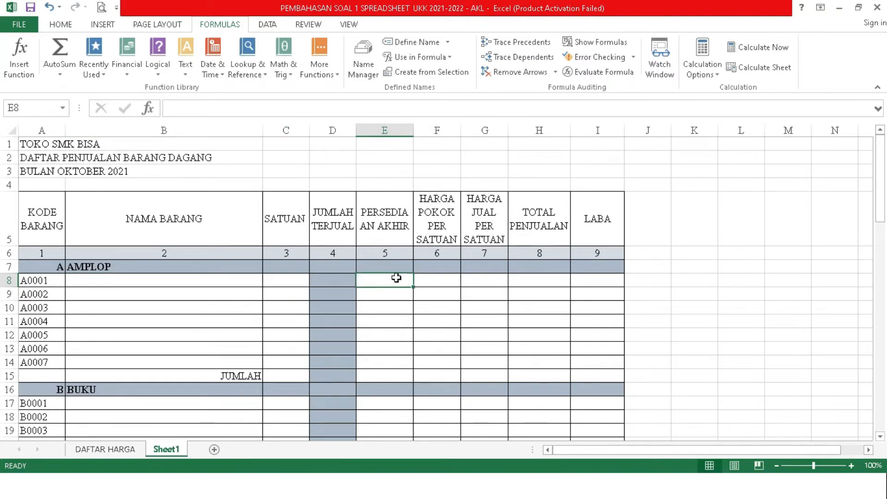
left_click(442, 277)
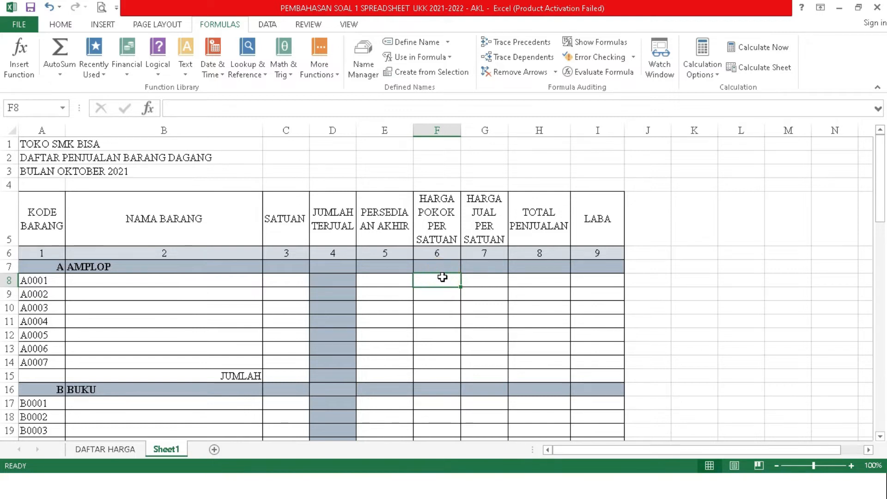
left_click(227, 280)
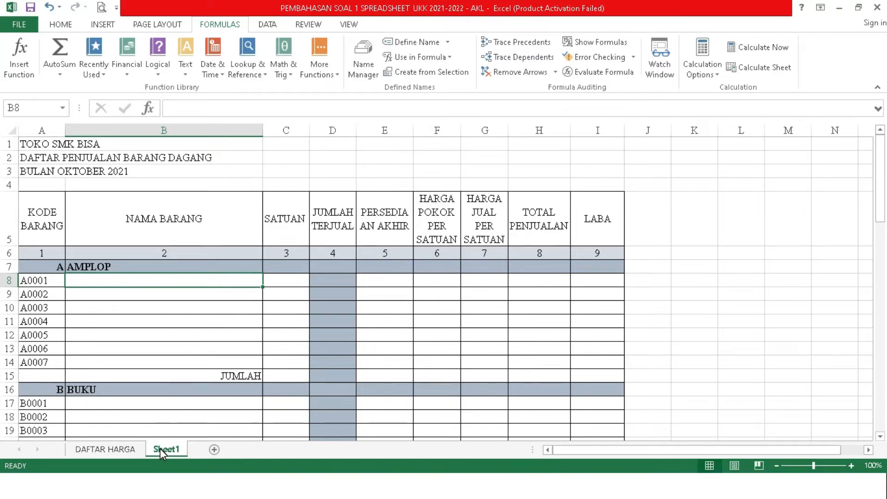
left_click(124, 452)
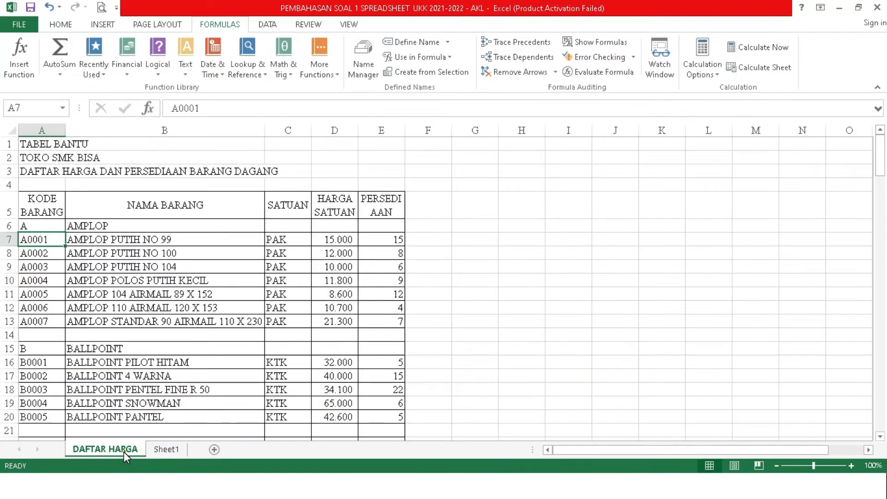
Rename Sheet1 to DAFTAR PENJUALAN
left_click(165, 449)
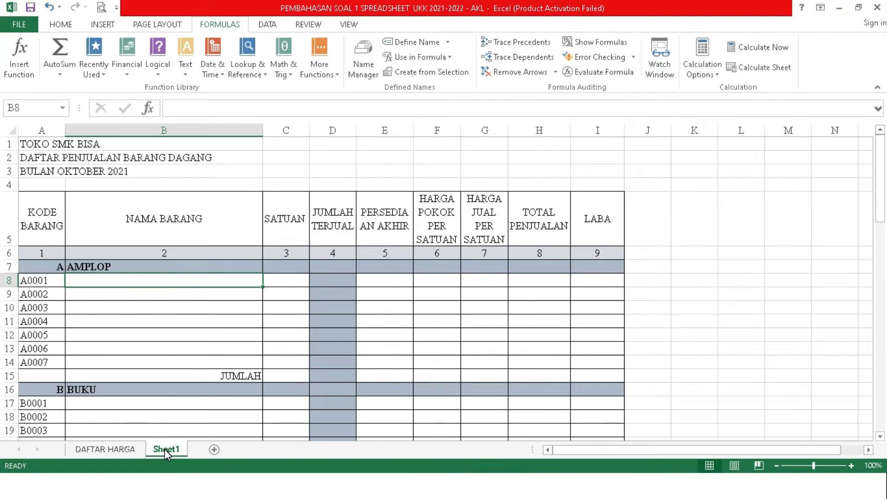
right_click(164, 449)
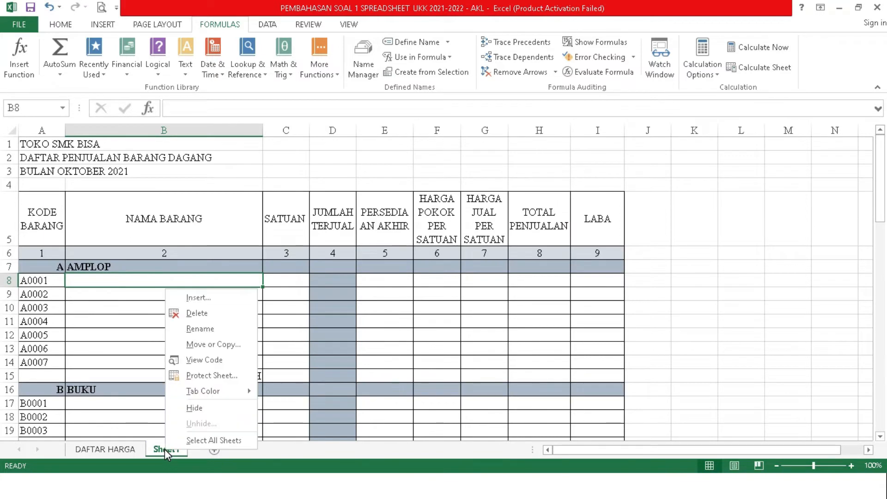
left_click(209, 329)
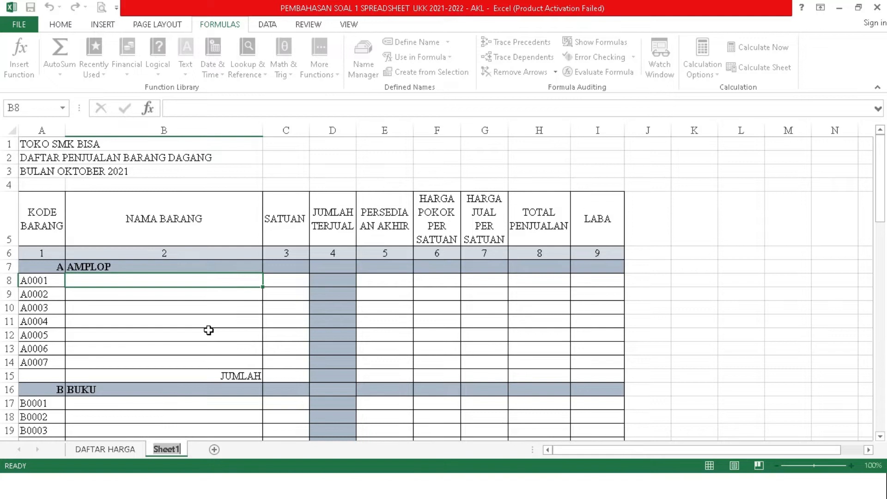
type("DAFTAR ")
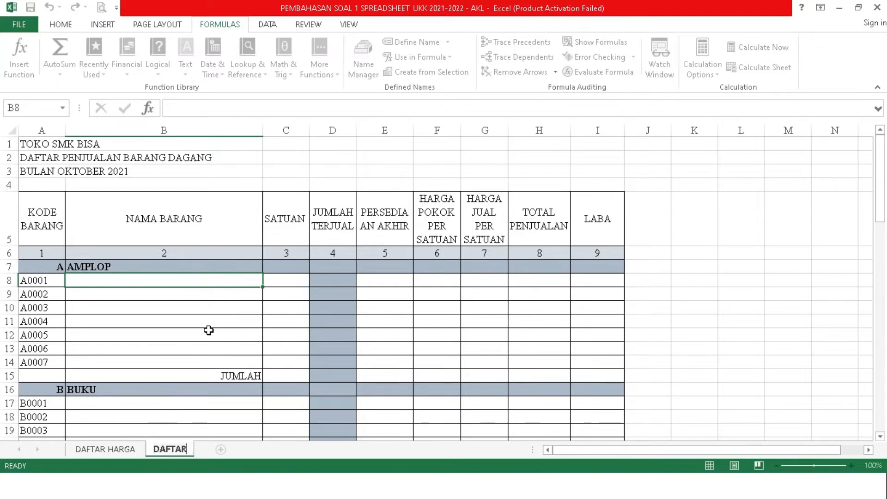
type("PENJ")
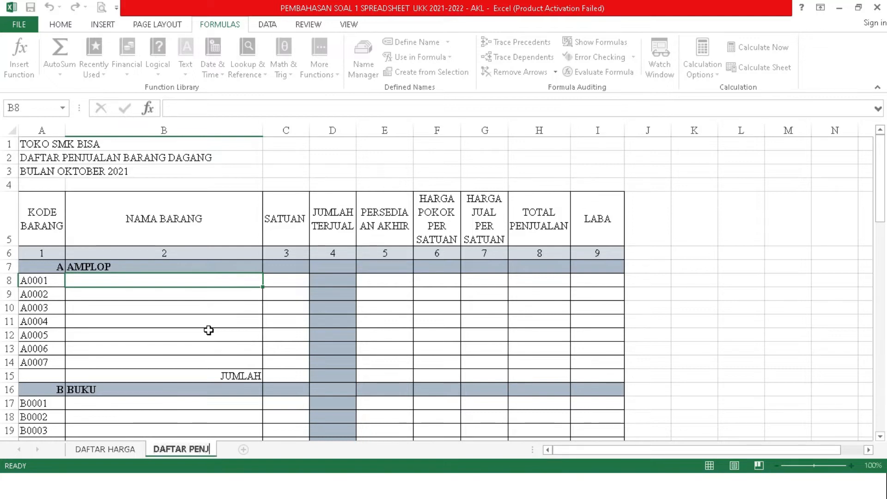
type("UALAN")
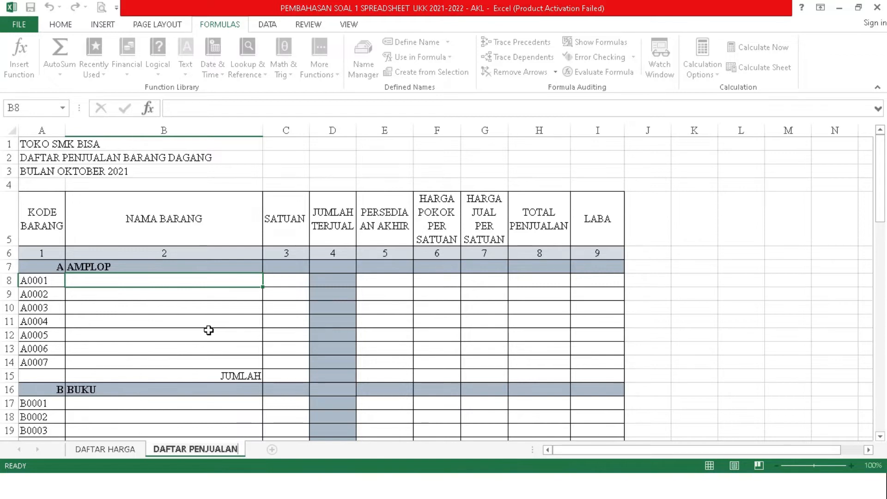
key("Return")
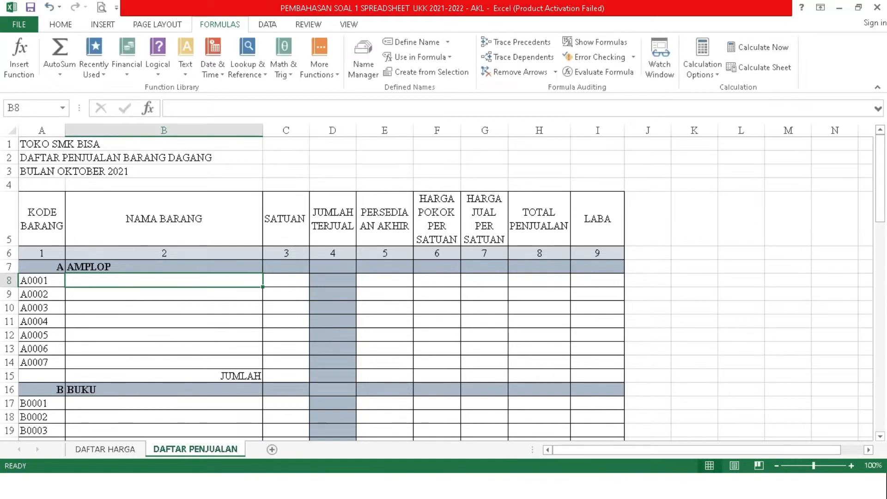
left_click(191, 449)
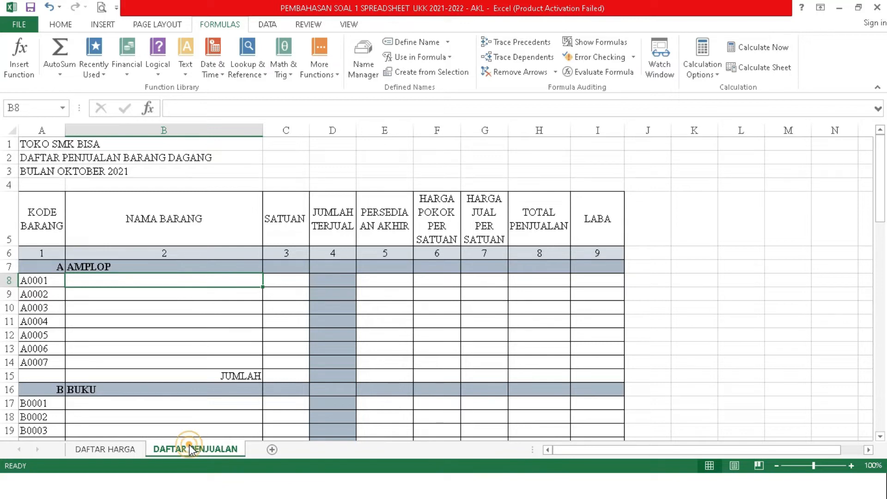
left_click(102, 450)
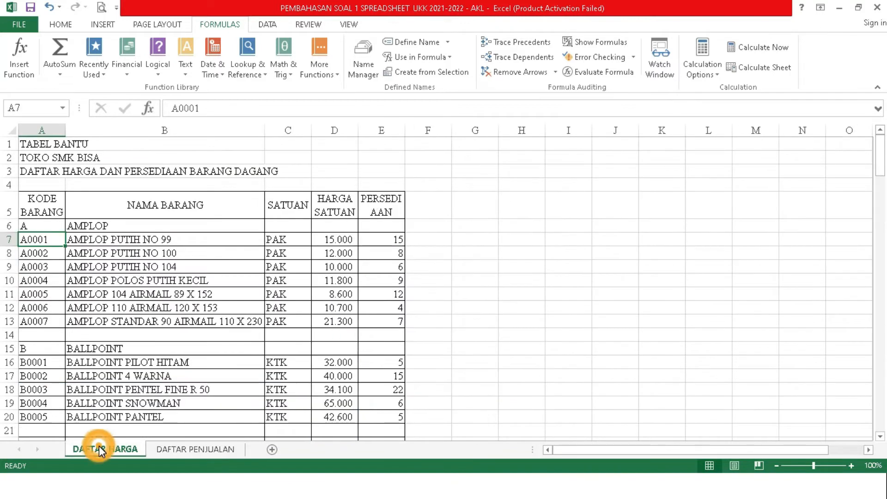
left_click(168, 451)
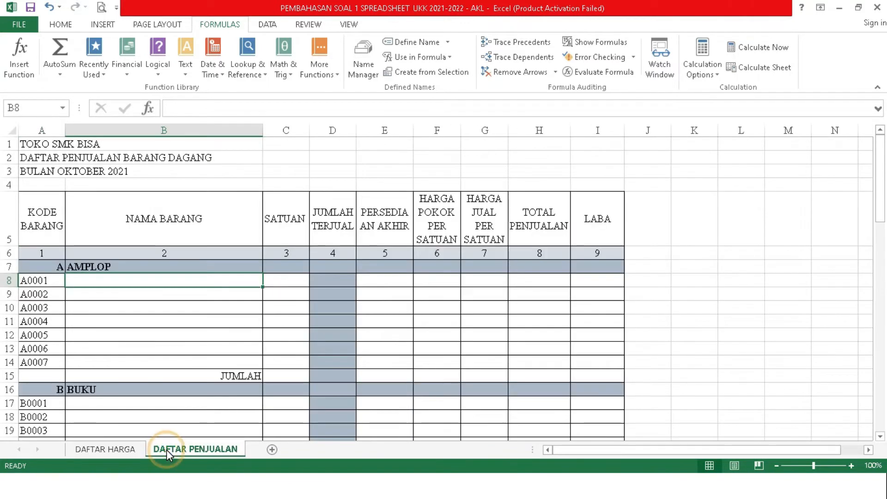
Define the workbook-scoped name DAFTARHARGA for the item range A7:E31 on the DAFTAR HARGA sheet
left_click(103, 450)
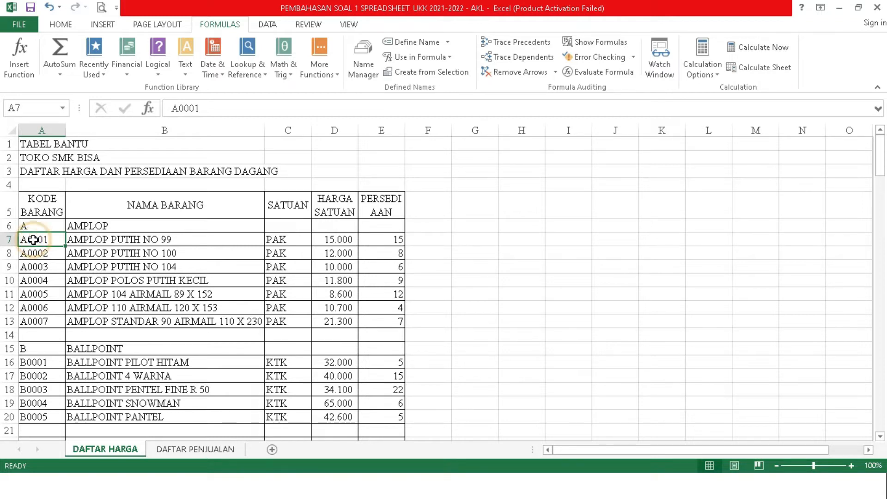
key("shift+Right")
key("shift+Right")
key("shift+Right")
key("shift+Right")
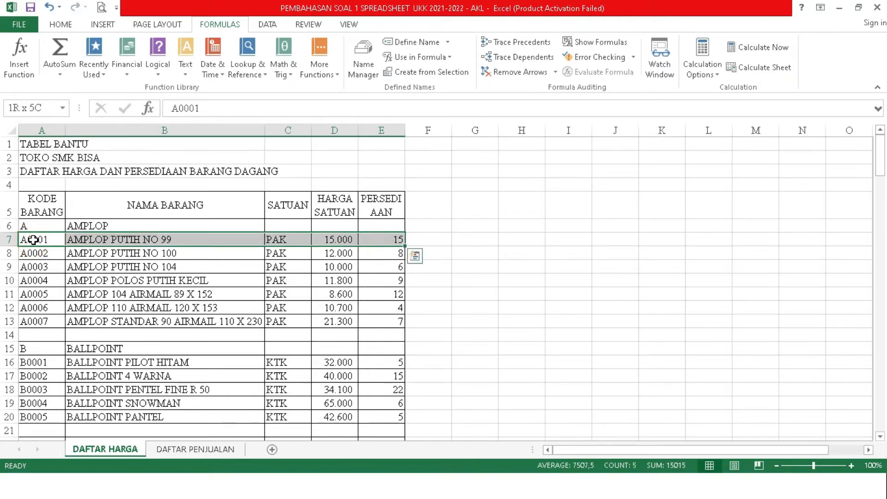
key("shift+Down")
key("shift+Down")
key("shift+Down")
key("shift+Down")
key("shift+Down")
key("shift+Down")
key("shift+Down")
key("shift+Down")
key("shift+Down")
key("shift+Down")
key("shift+Down")
key("shift+Down")
key("shift+Down")
key("shift+Down")
key("shift+Down")
key("shift+Down")
key("shift+Down")
key("shift+Down")
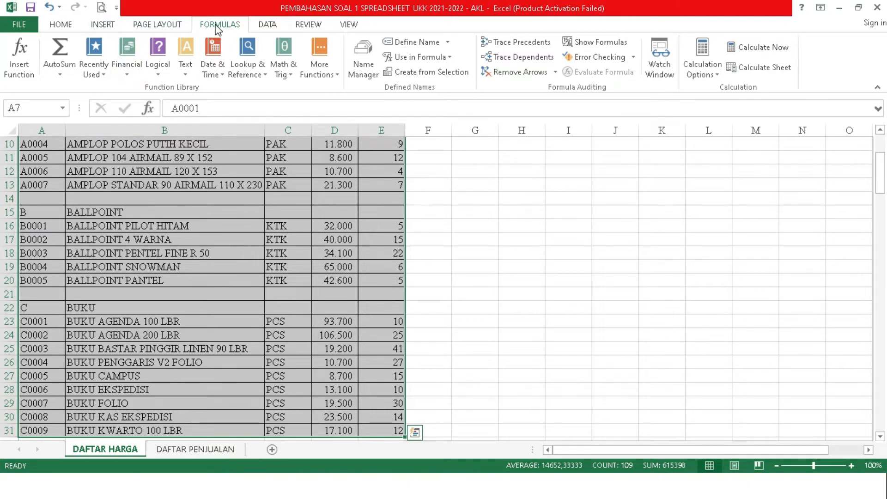
left_click(449, 43)
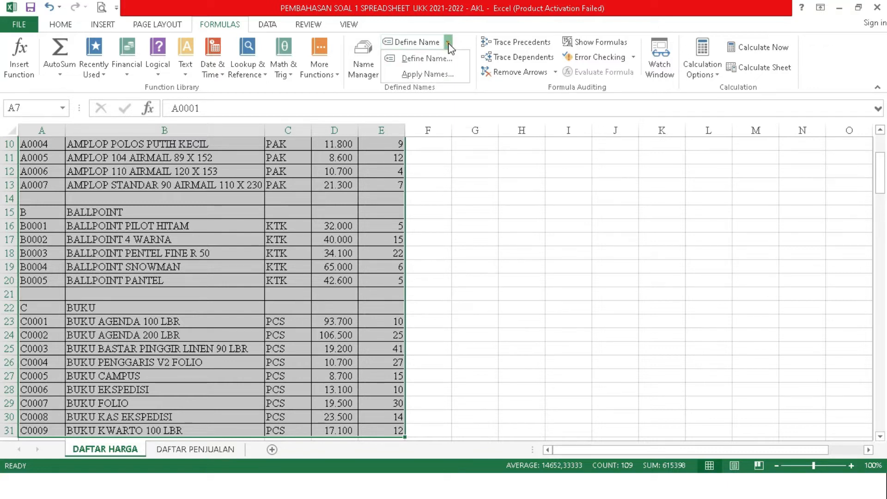
left_click(426, 59)
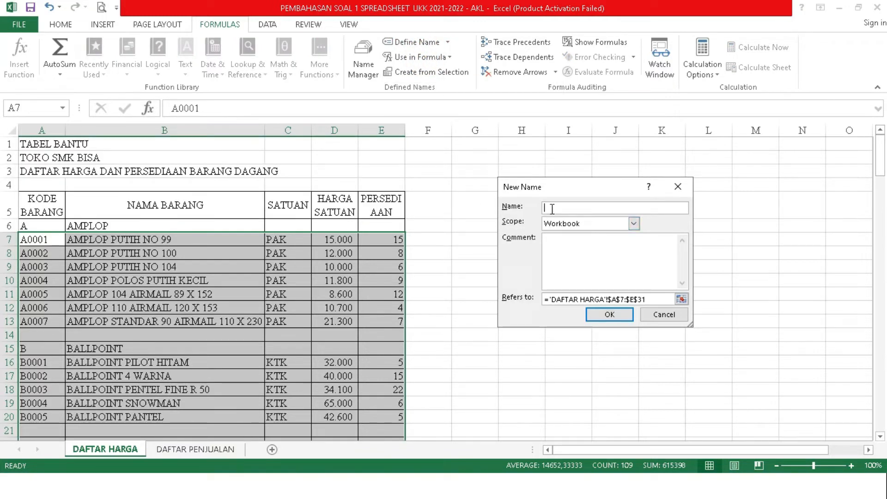
type("DAFTARHARGA")
left_click(599, 316)
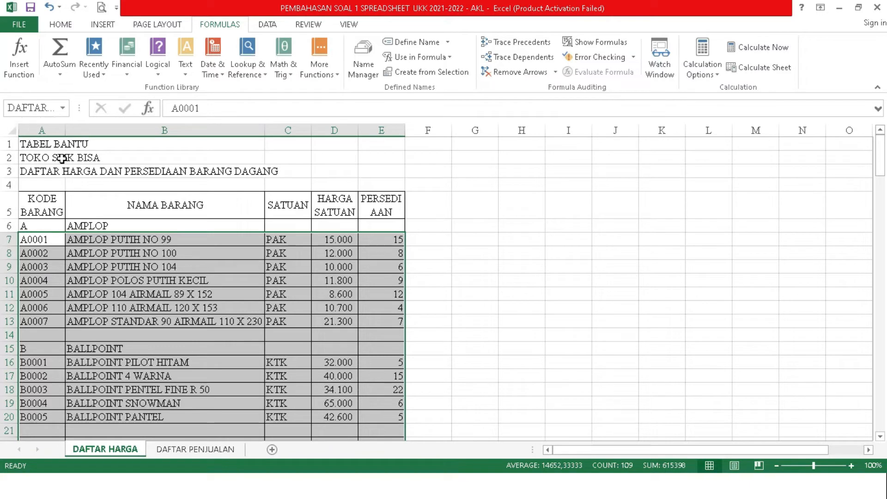
Begin a VLOOKUP formula in cell B8 of the DAFTAR PENJUALAN sheet
left_click(214, 450)
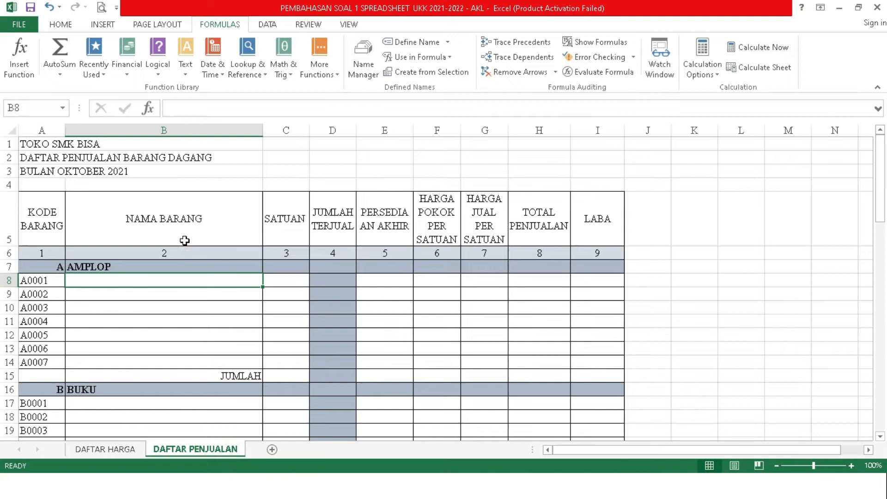
left_click(176, 283)
type("=VLOOKUP")
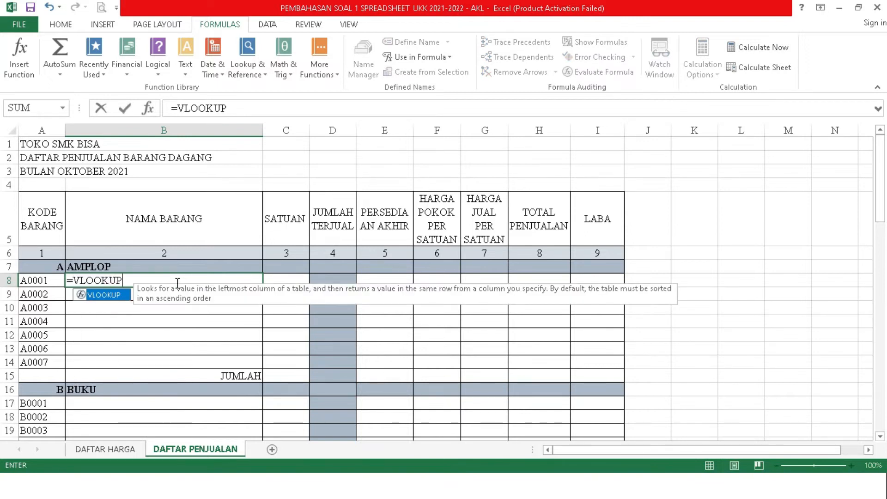
type("(")
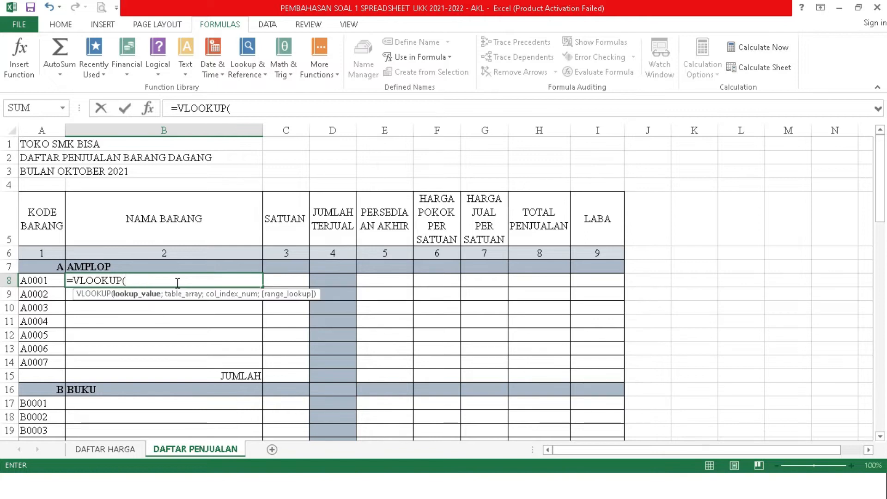
Try to use A8 as the lookup value and the named range DAFTARHARGA as the table array in B8's VLOOKUP
left_click(38, 281)
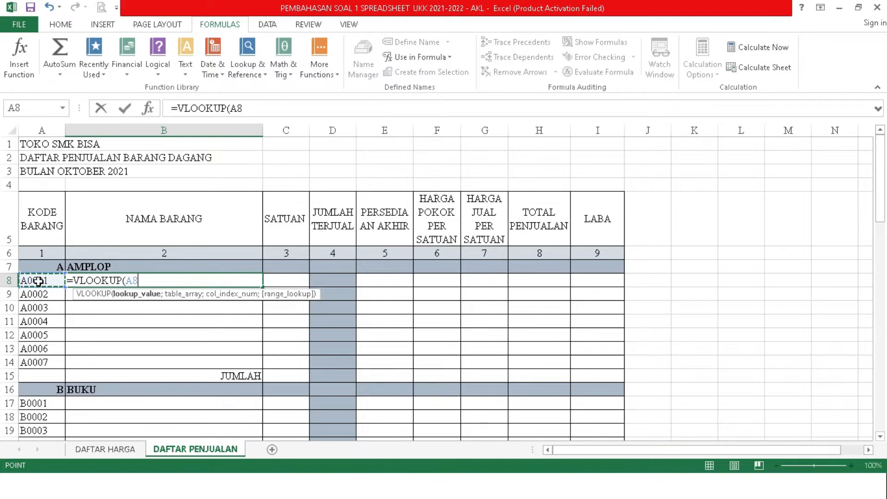
type(";")
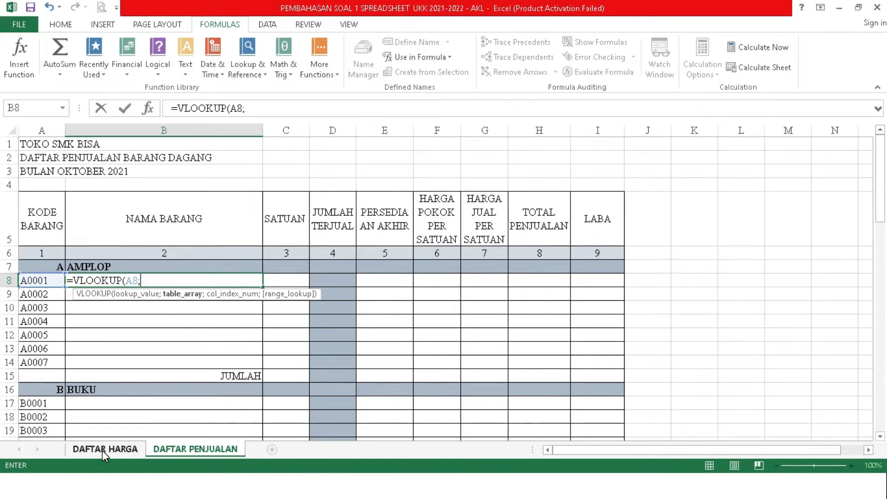
left_click(169, 280)
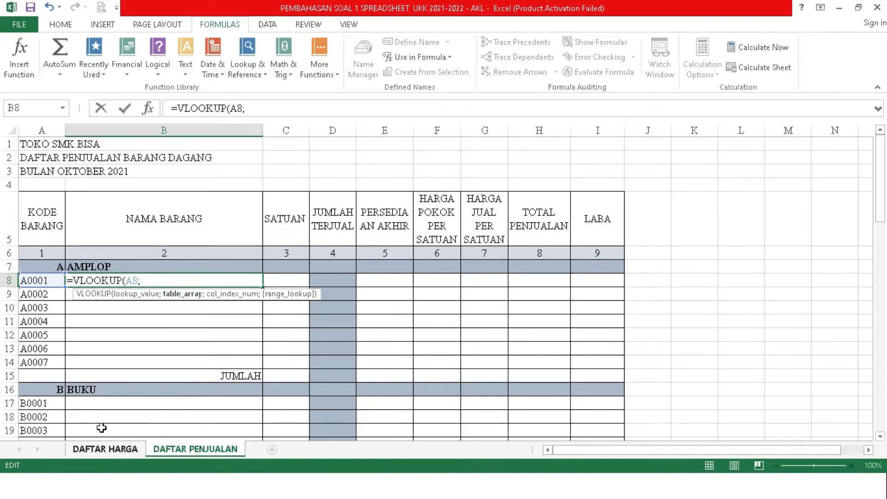
left_click(165, 283)
type("DAFTAR")
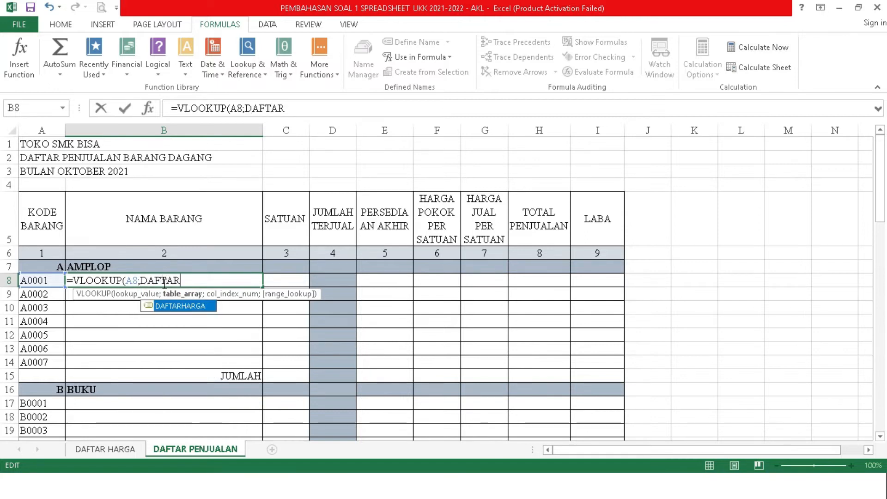
left_click(173, 309)
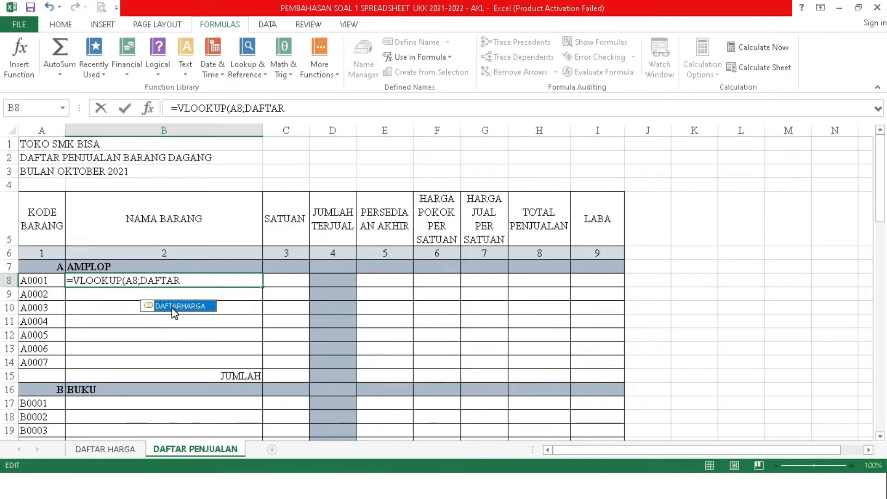
left_click(179, 307)
left_click(188, 283)
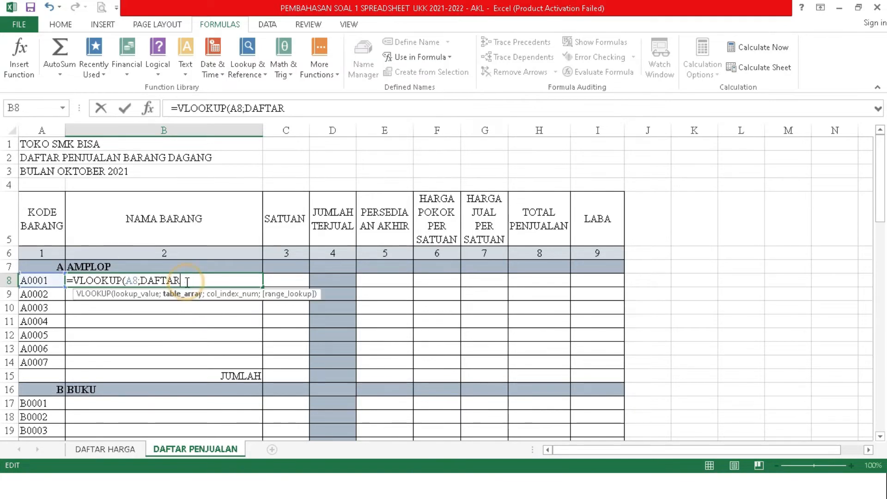
Remove the arguments from B8's formula, back to =VLOOKUP(
key("BackSpace")
key("BackSpace")
key("BackSpace")
key("BackSpace")
key("BackSpace")
key("BackSpace")
key("BackSpace")
key("BackSpace")
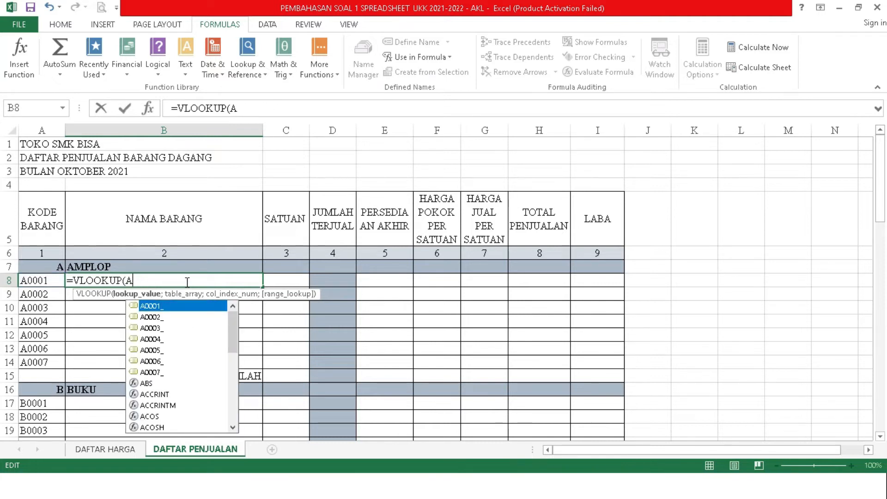
key("BackSpace")
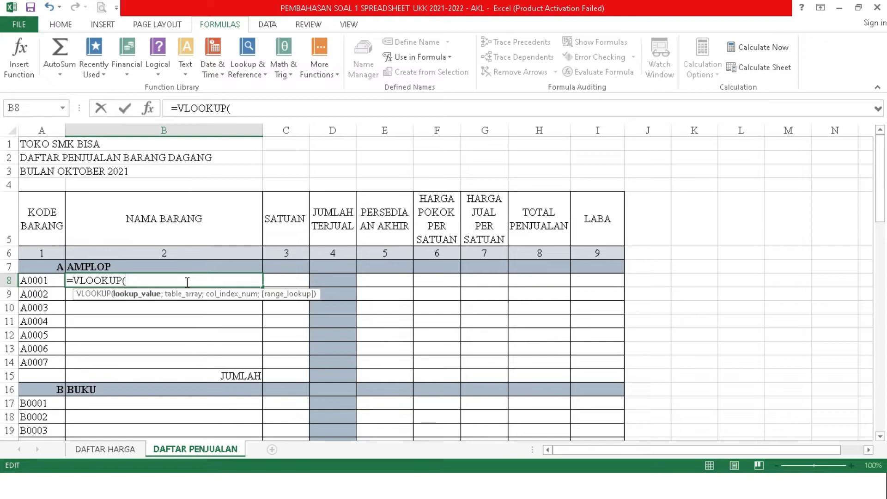
Clear the unfinished VLOOKUP formula from cell B8
key("BackSpace")
key("BackSpace")
key("BackSpace")
key("BackSpace")
key("BackSpace")
key("BackSpace")
key("BackSpace")
key("BackSpace")
key("BackSpace")
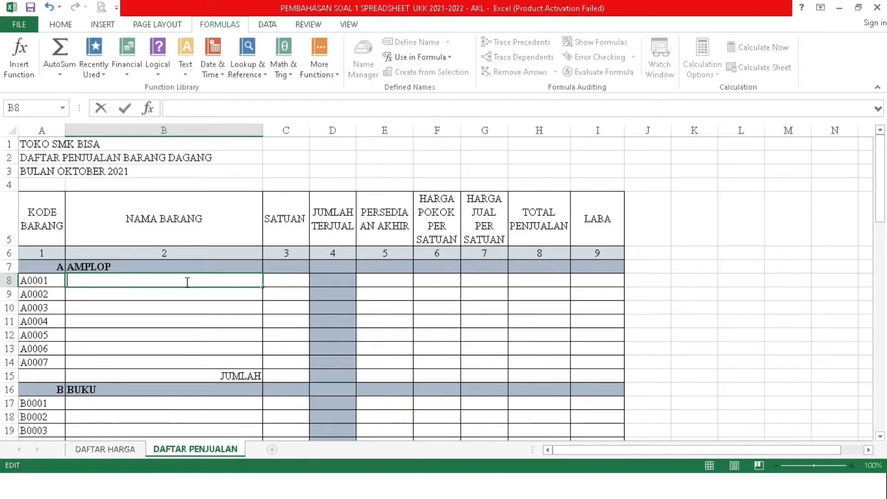
Start a VLOOKUP formula in B8 with A8 as the lookup value and the named range DAFTARHARGA as the table array
type("=")
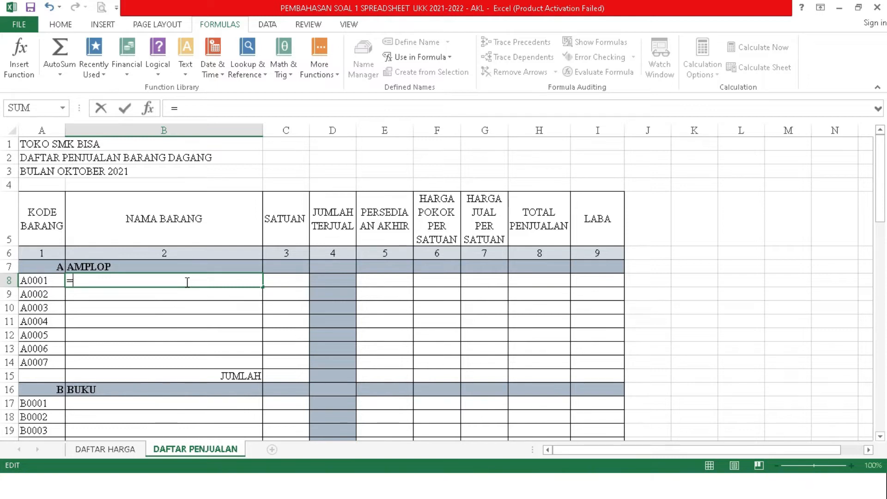
type("VLOOKUP")
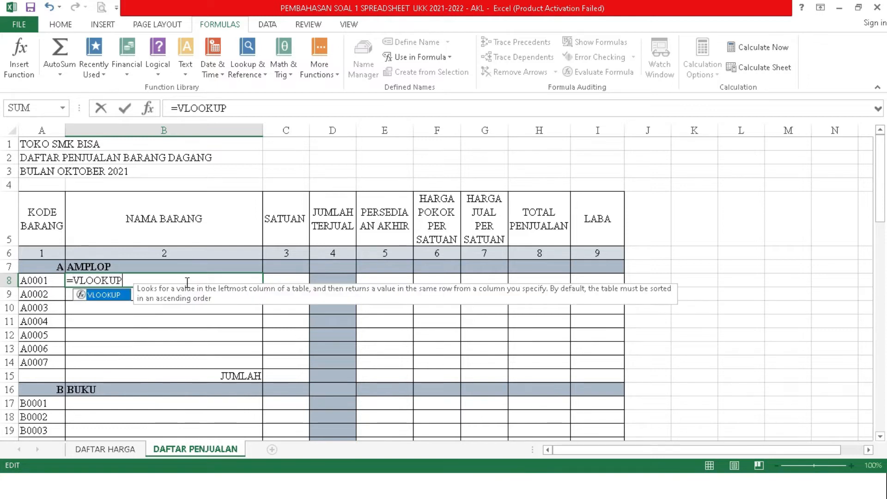
type("(")
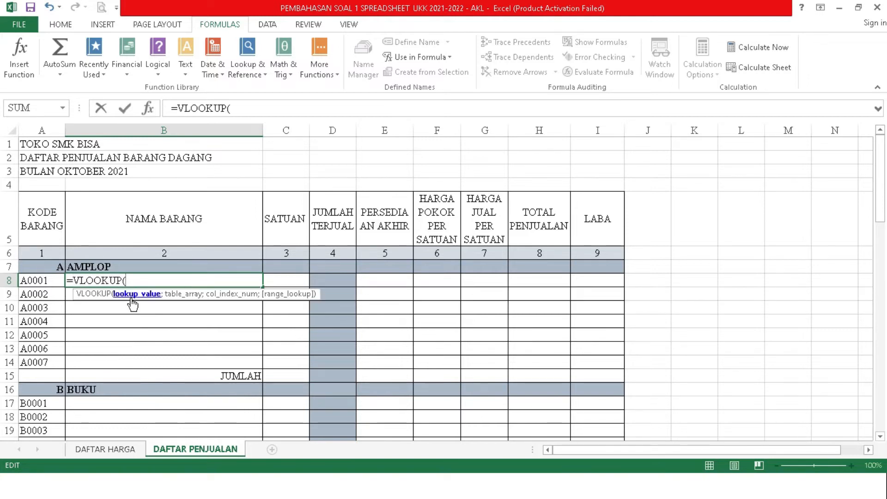
left_click(42, 278)
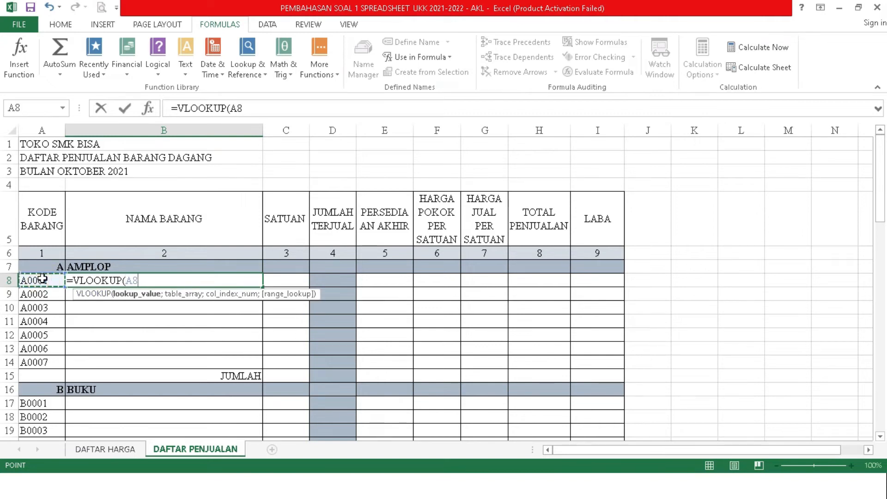
type(";")
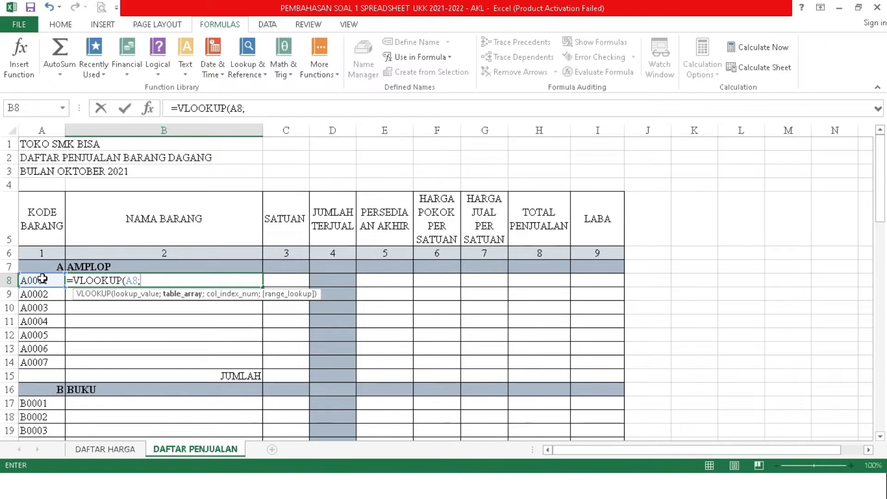
type("DAFTA")
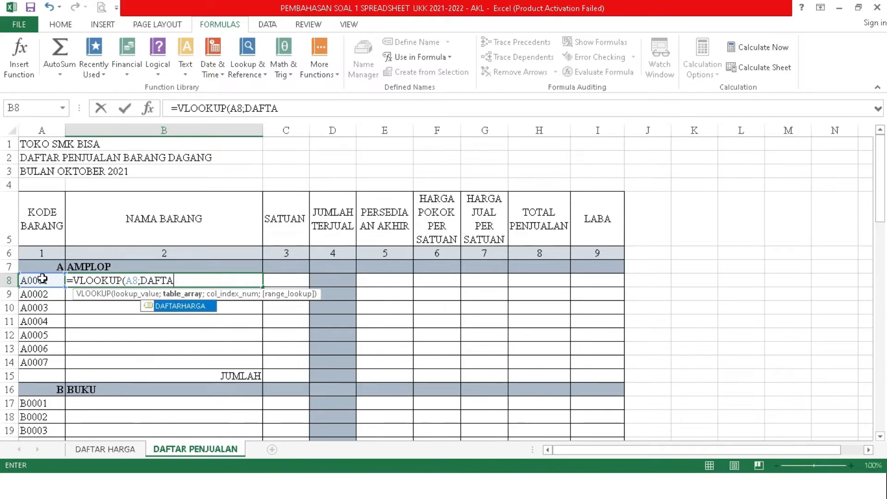
type("RHARGA")
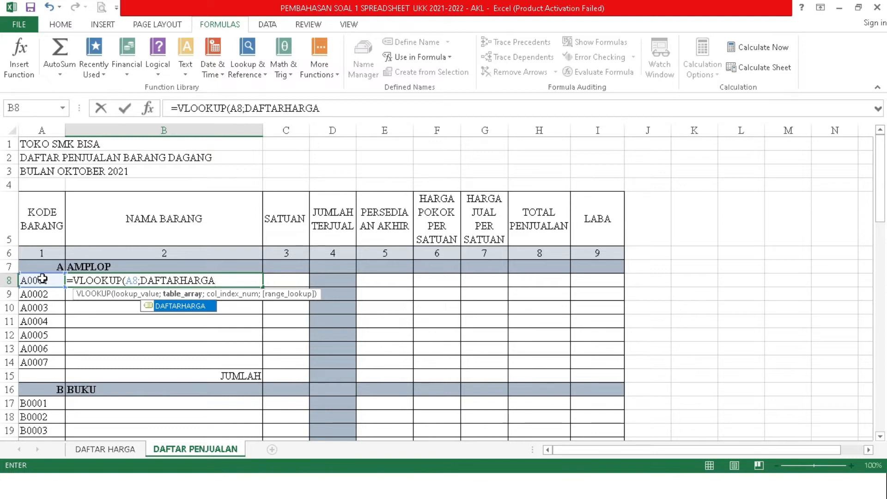
type(";")
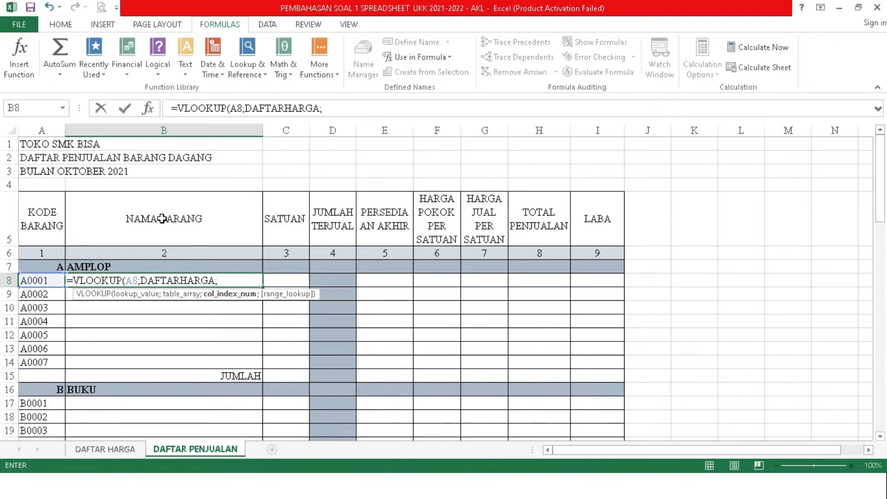
Check the column order on the DAFTAR HARGA sheet, then return and remove the inserted sheet reference from B8's formula
left_click(87, 450)
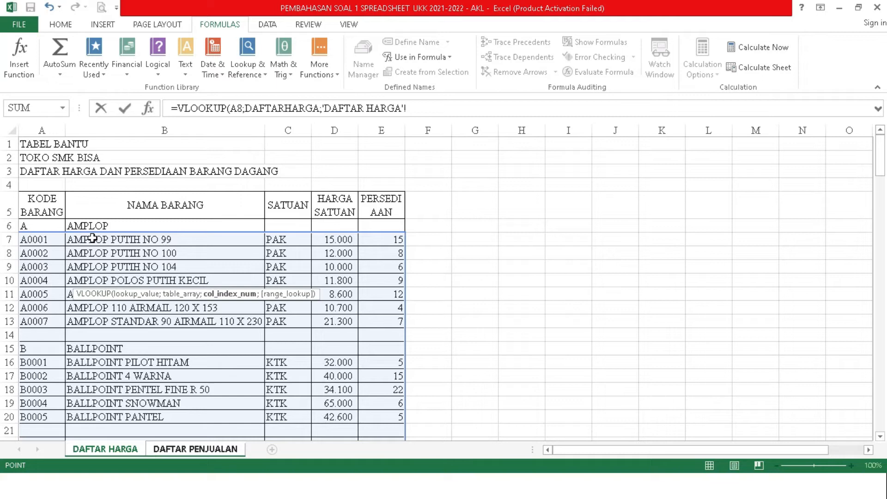
left_click(187, 450)
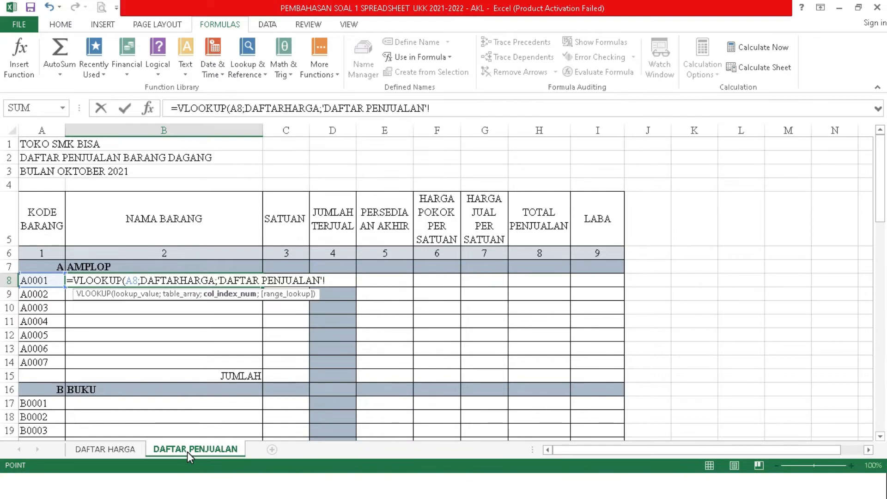
key("BackSpace")
key("BackSpace")
key("BackSpace")
key("BackSpace")
key("BackSpace")
key("BackSpace")
key("BackSpace")
key("BackSpace")
key("BackSpace")
key("BackSpace")
key("BackSpace")
key("BackSpace")
key("BackSpace")
key("BackSpace")
key("BackSpace")
key("BackSpace")
key("BackSpace")
key("BackSpace")
key("BackSpace")
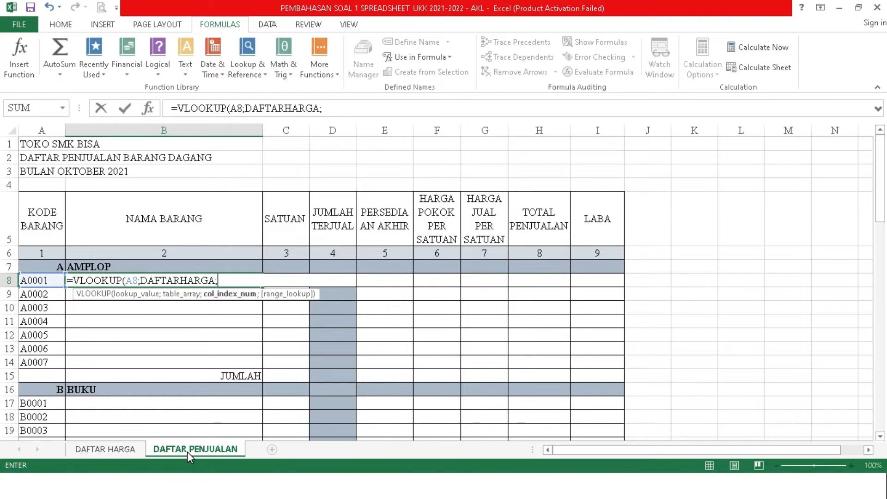
Complete B8's VLOOKUP with column index 2 and fill the formula down through B14
type("2)")
key("Return")
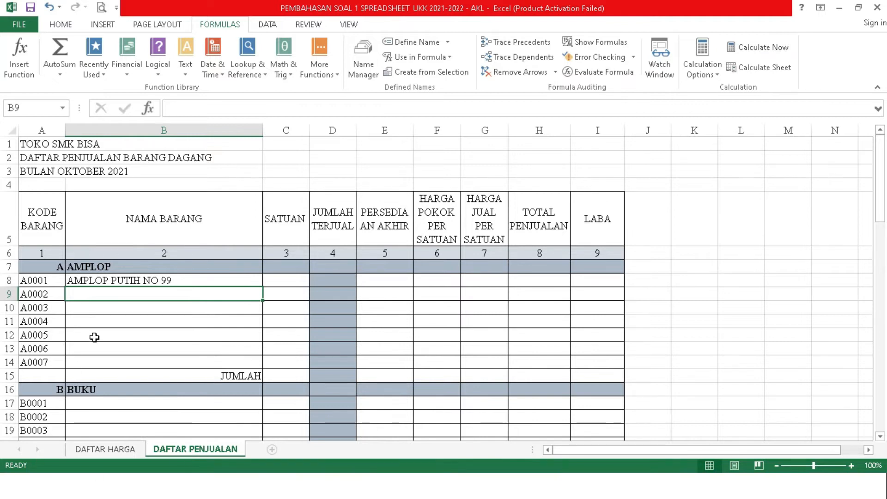
left_click(235, 282)
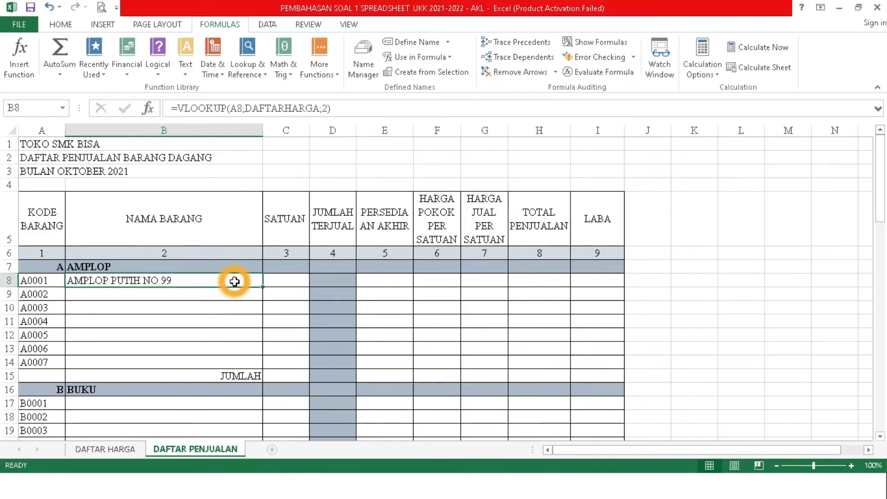
left_click_drag(261, 287, 259, 364)
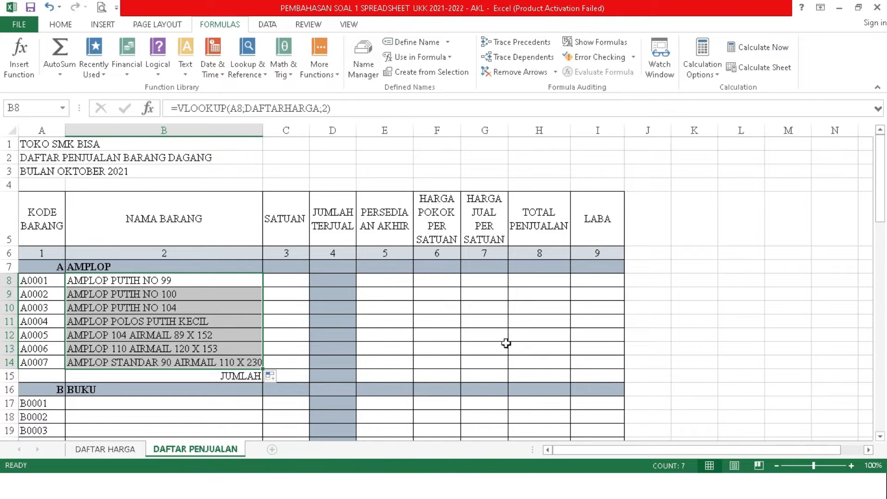
Copy the item name formula from B14 into B17:B21 for codes B0001 to B0005
left_click(879, 436)
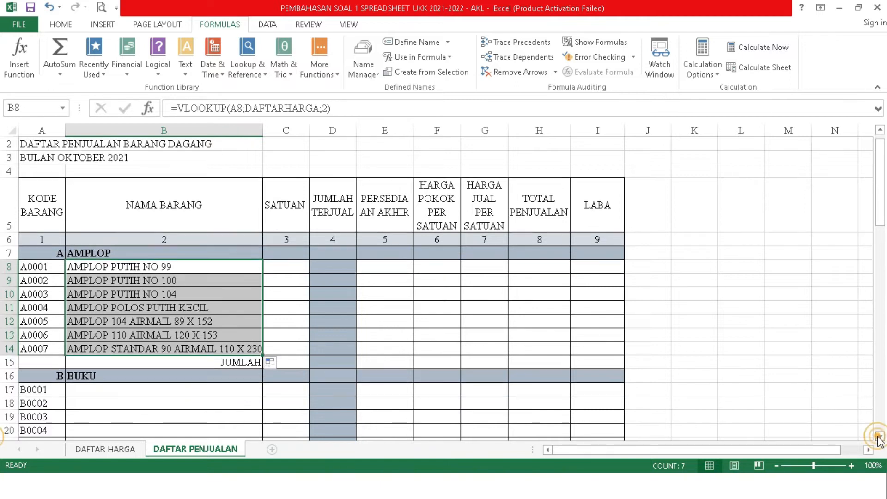
left_click(879, 436)
left_click(879, 437)
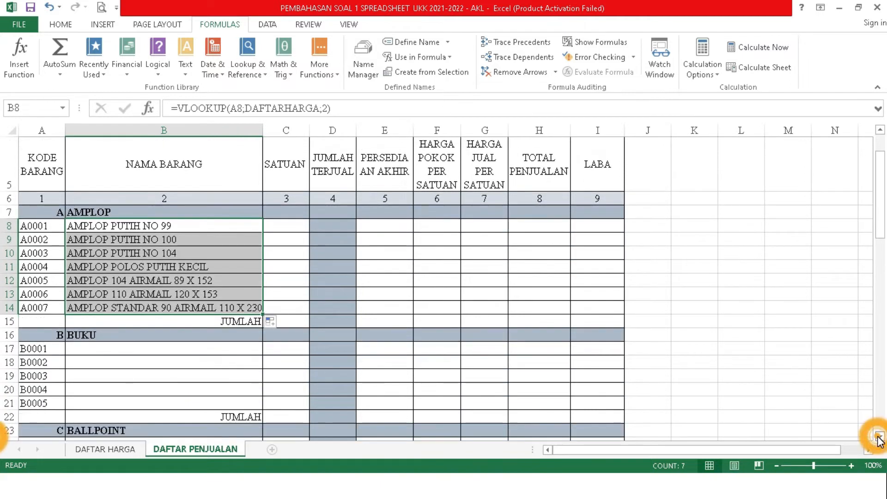
left_click(879, 437)
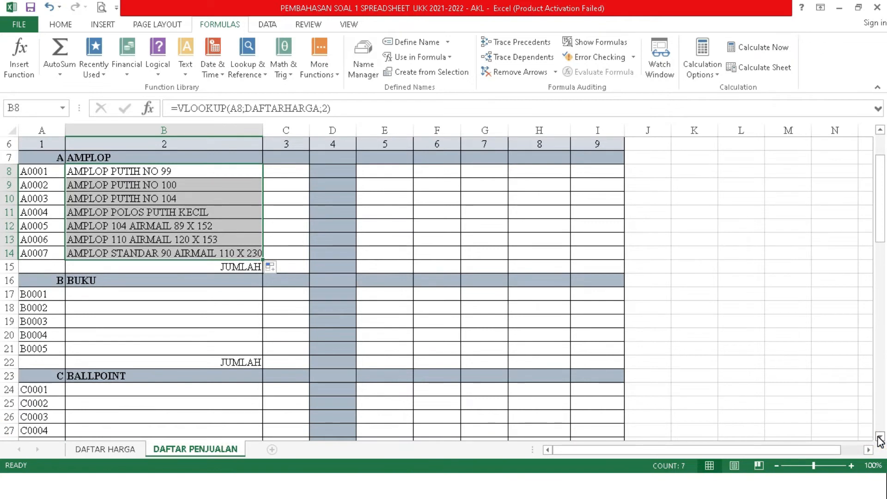
left_click(197, 254)
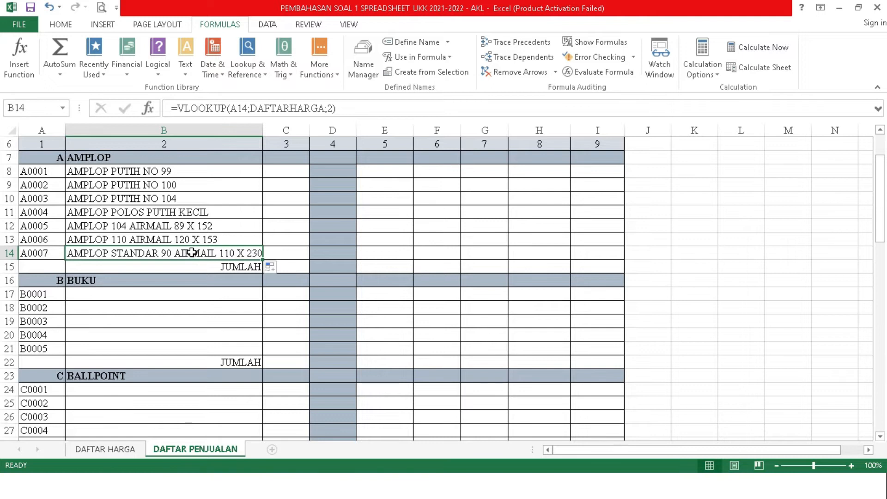
key("ctrl+c")
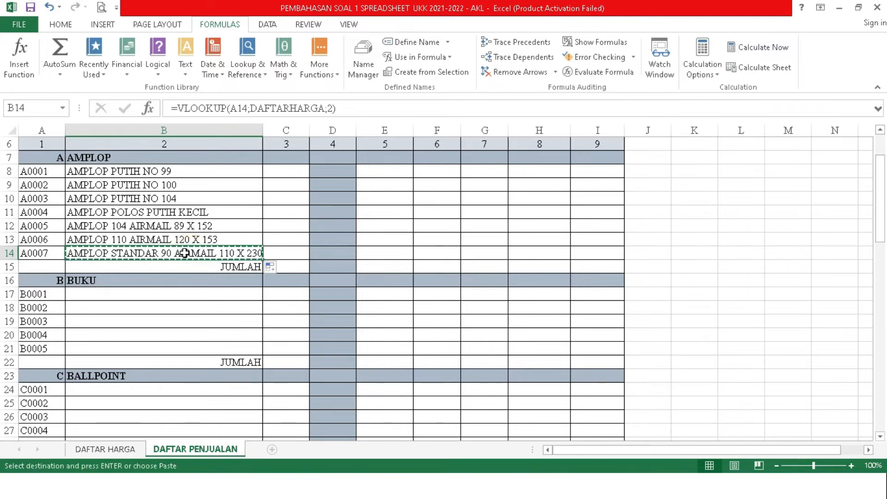
left_click(130, 294)
key("shift+Down")
key("shift+Down")
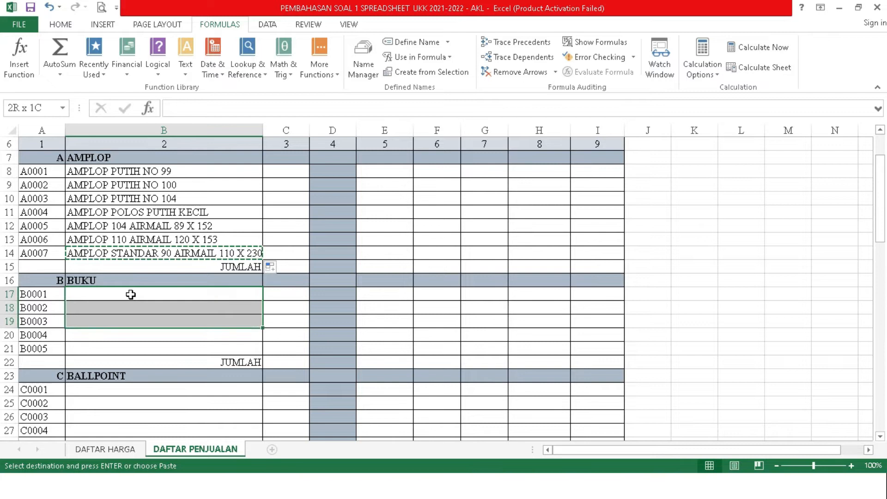
key("shift+Down")
key("shift+Down")
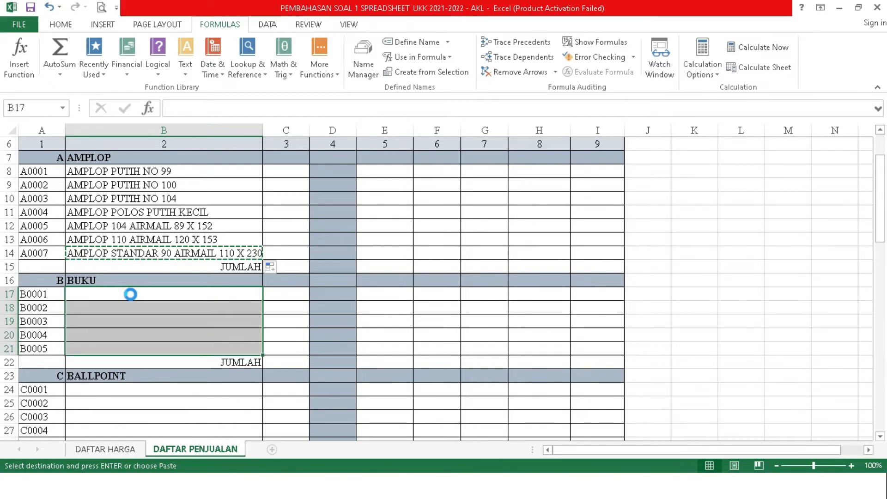
key("ctrl+v")
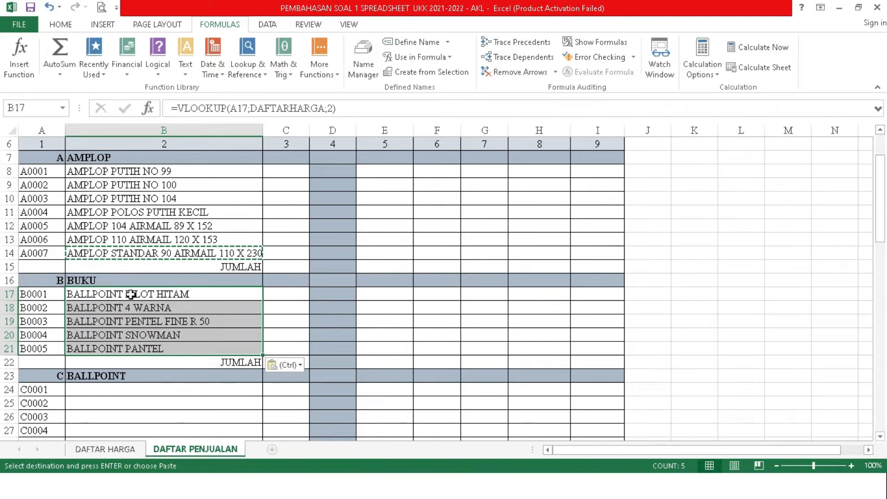
Paste the copied item name formula into B24:B32 for codes C0001 to C0009
left_click(99, 392)
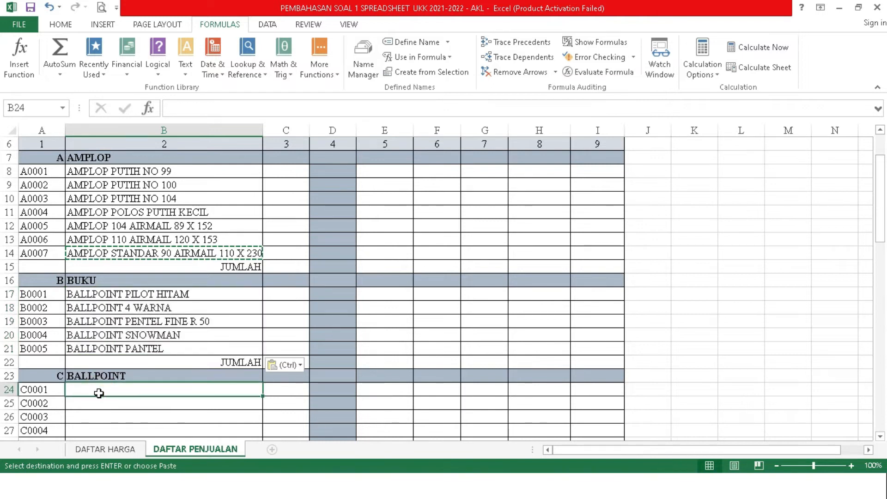
key("shift+Down")
key("shift+Down")
key("shift+Down")
key("shift+Down")
key("shift+Down")
key("shift+Down")
key("shift+Down")
key("shift+Down")
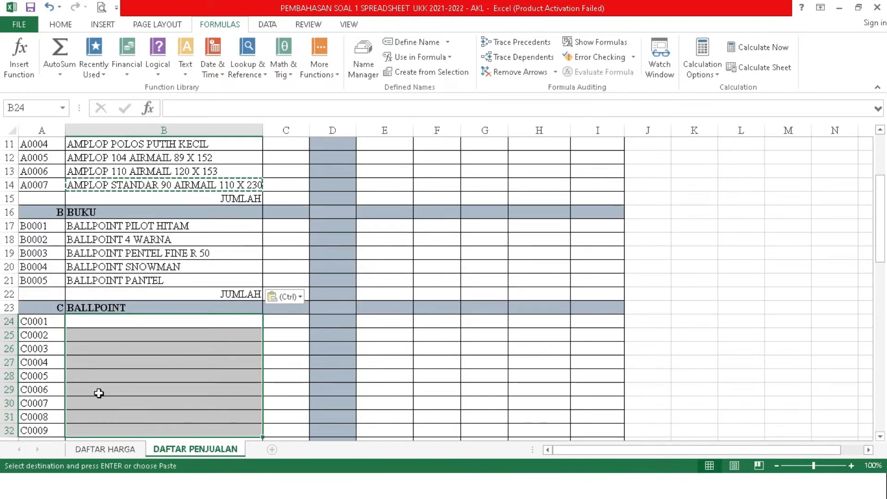
key("ctrl+v")
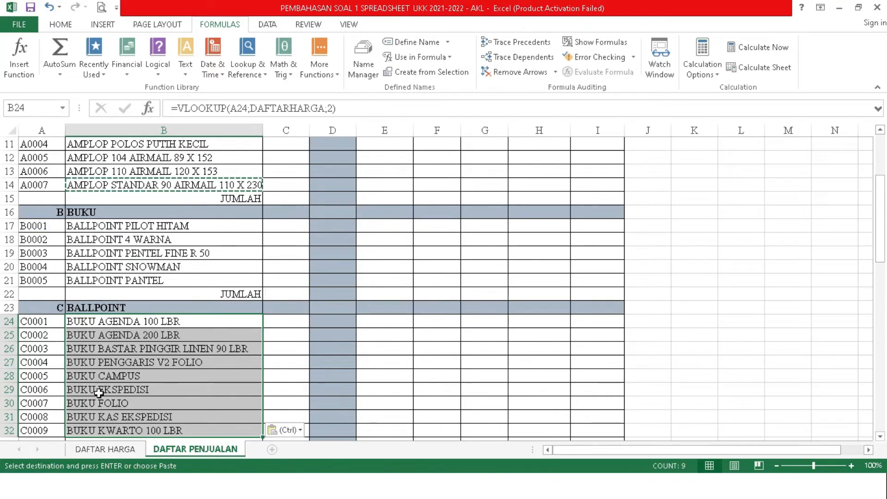
Fill the SATUAN cell C8 for code A0001 with the formula =VLOOKUP(A8;DAFTARHARGA;3)
key("Left")
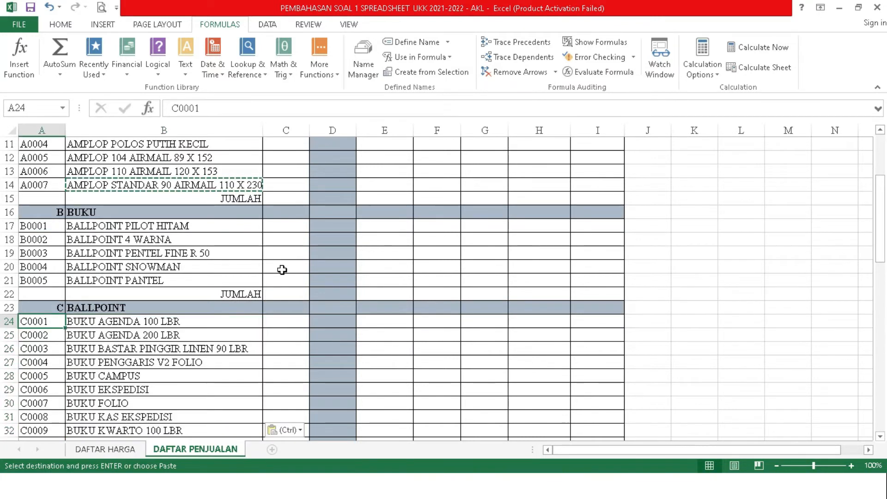
key("ctrl+Up")
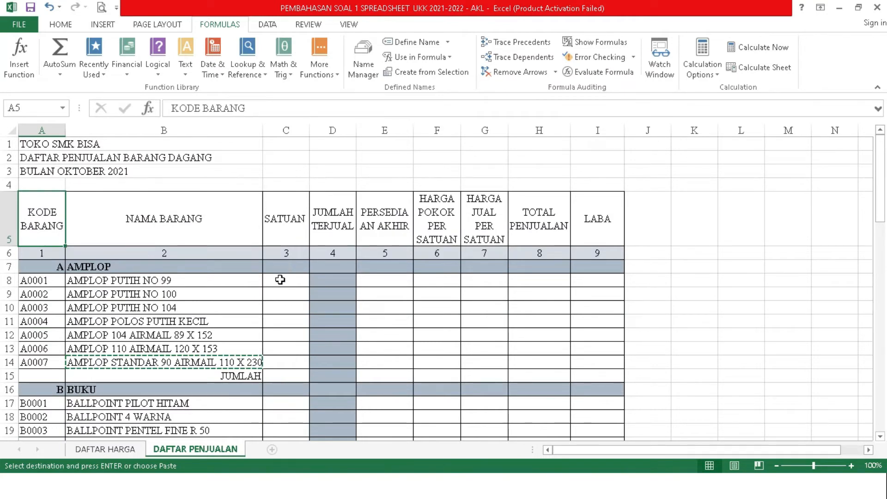
left_click(280, 279)
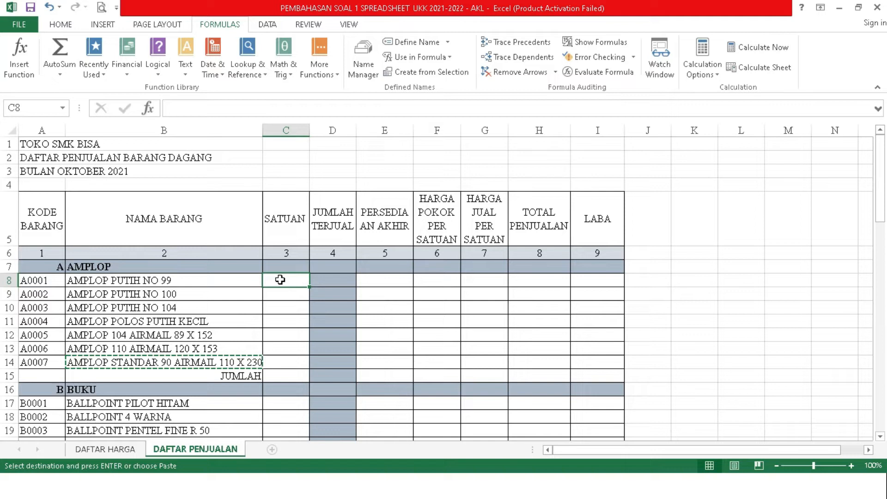
type("=")
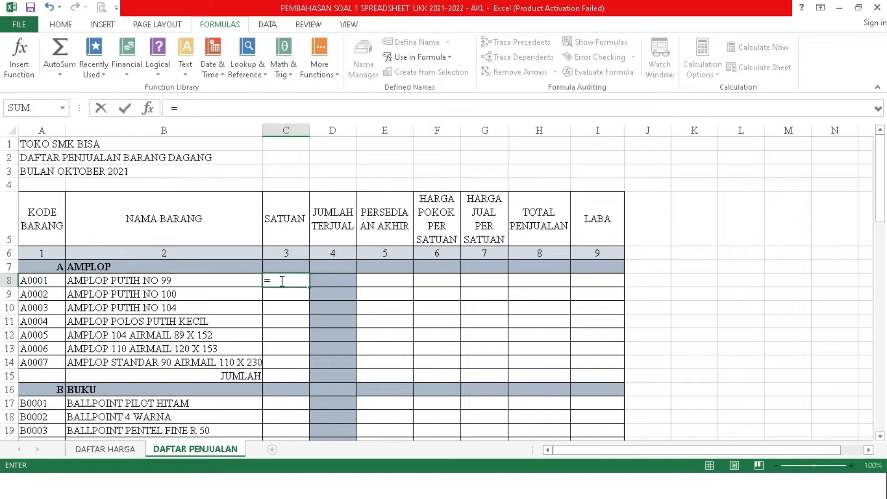
type("VLOOKUP")
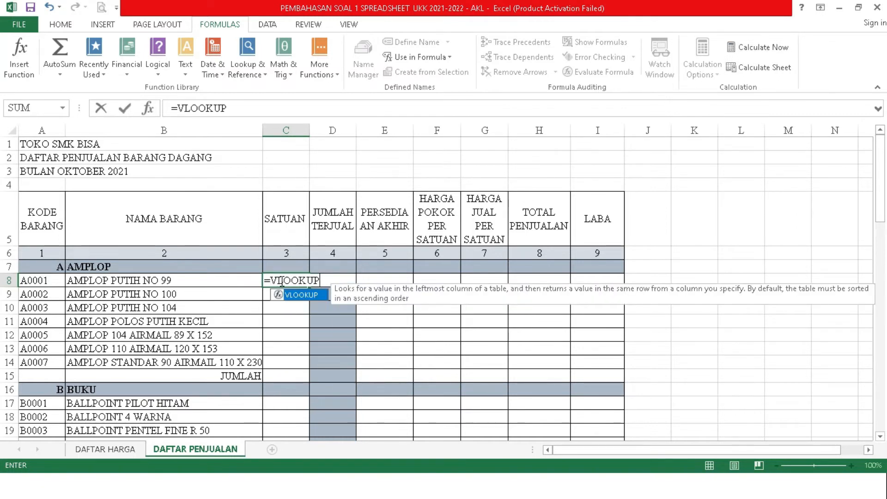
type("(")
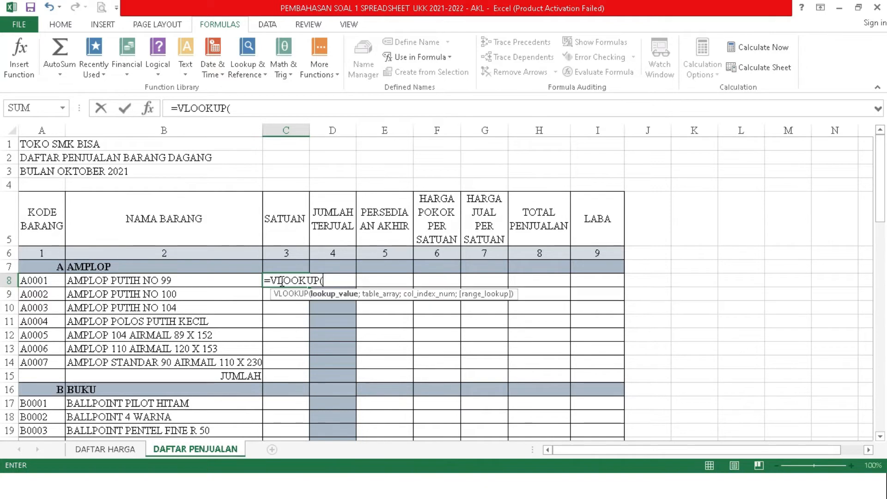
left_click(51, 283)
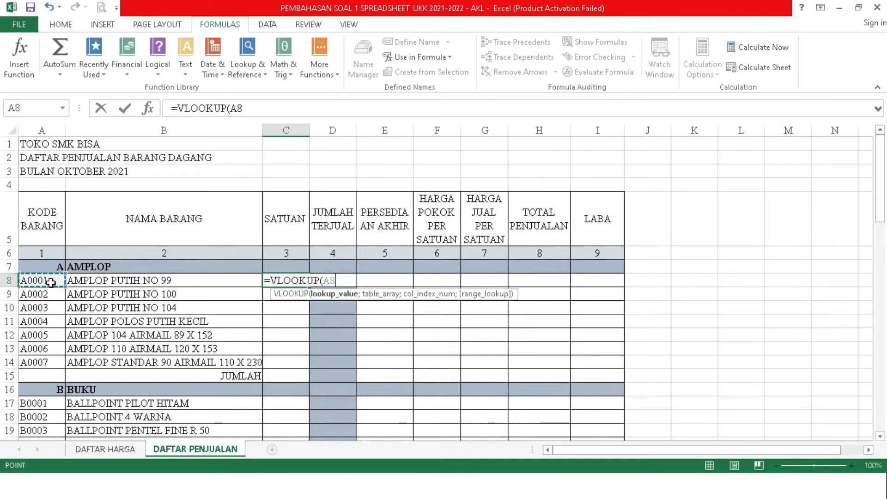
type(";")
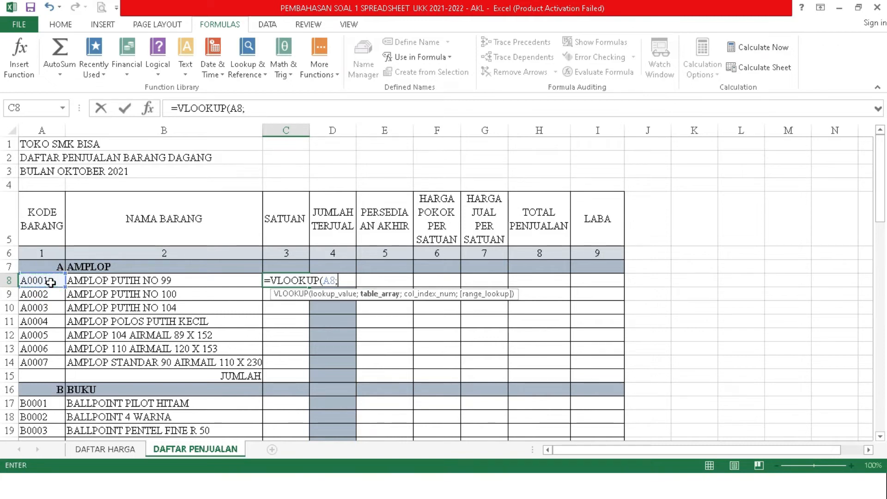
type("DAF")
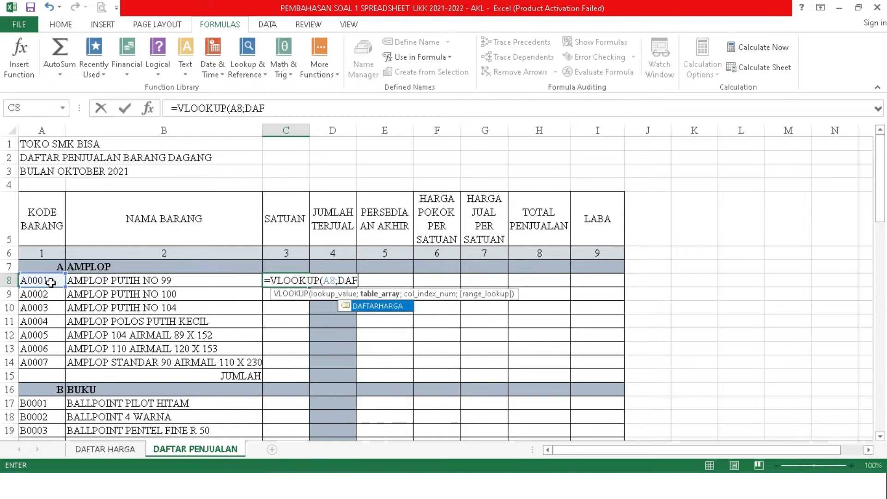
type("TARHARGA")
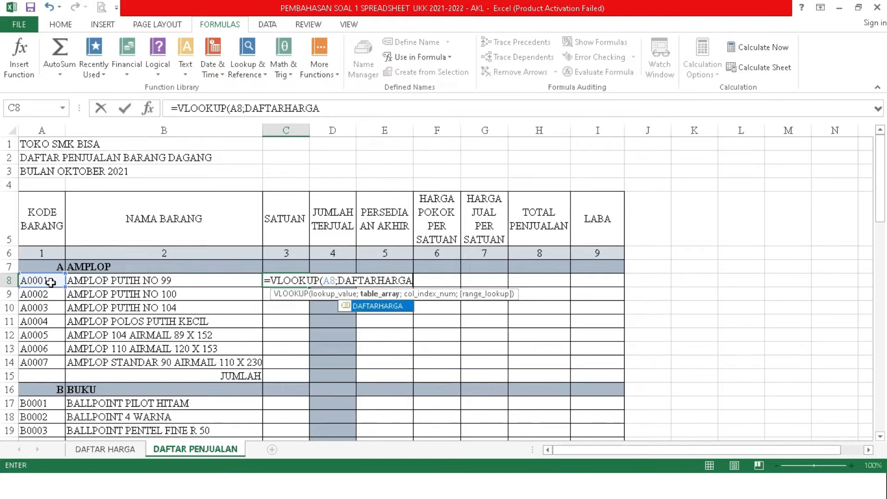
type(";")
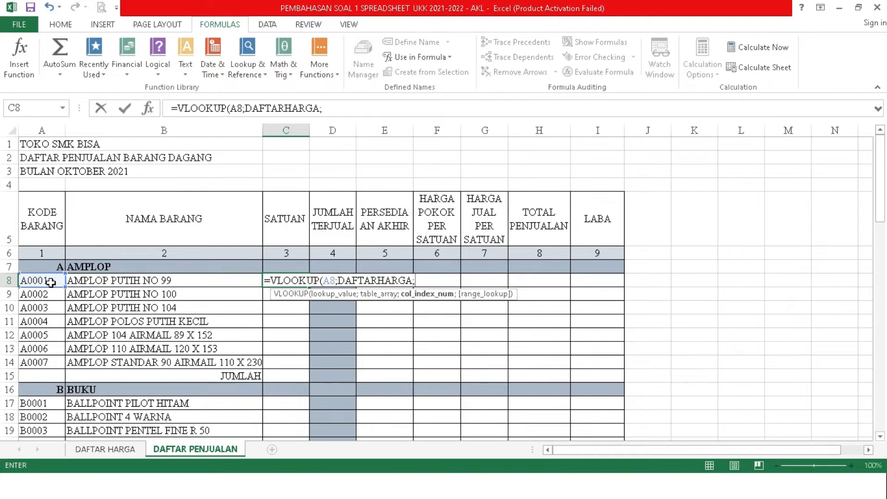
type("3)")
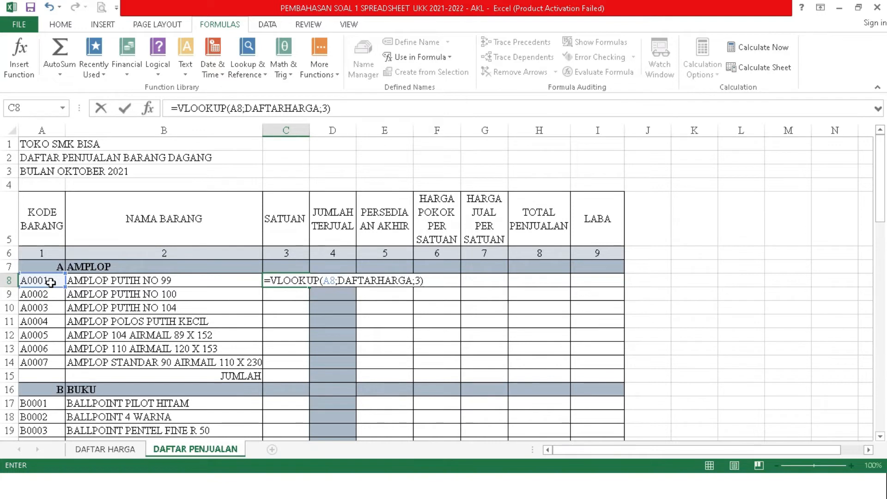
key("Return")
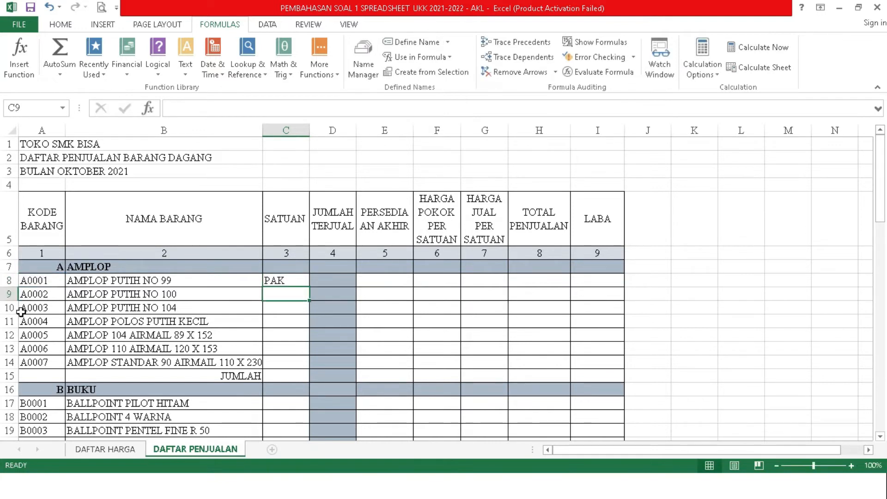
left_click(283, 280)
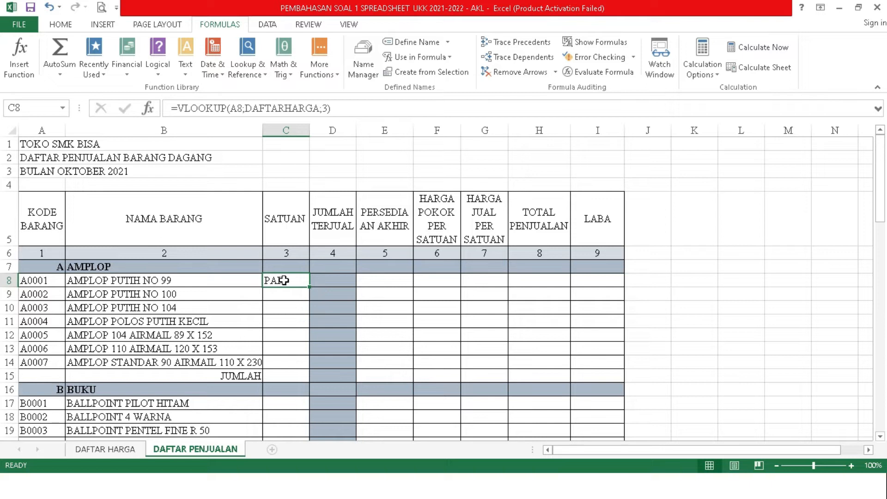
Enter the JUMLAH TERJUAL quantities 12, 6, 6, 5, 9, 3, 5 in D8:D14 and 3, 10, 15 in D17:D19
left_click(344, 282)
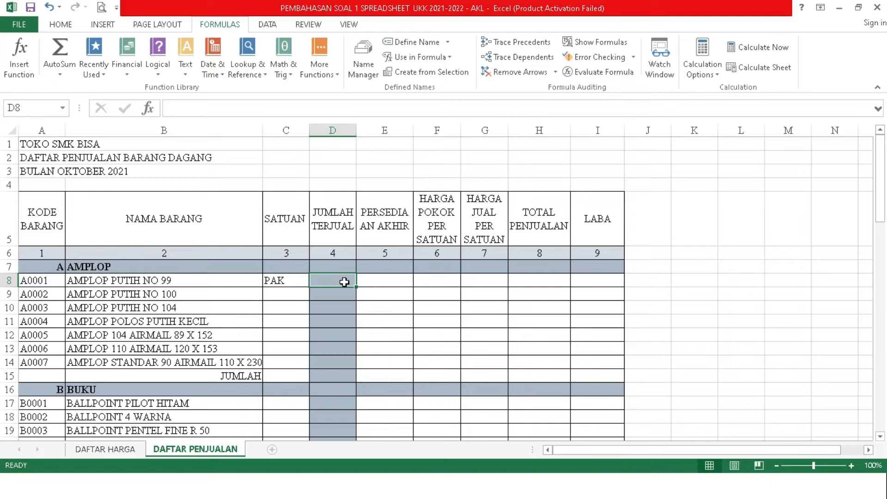
type("12")
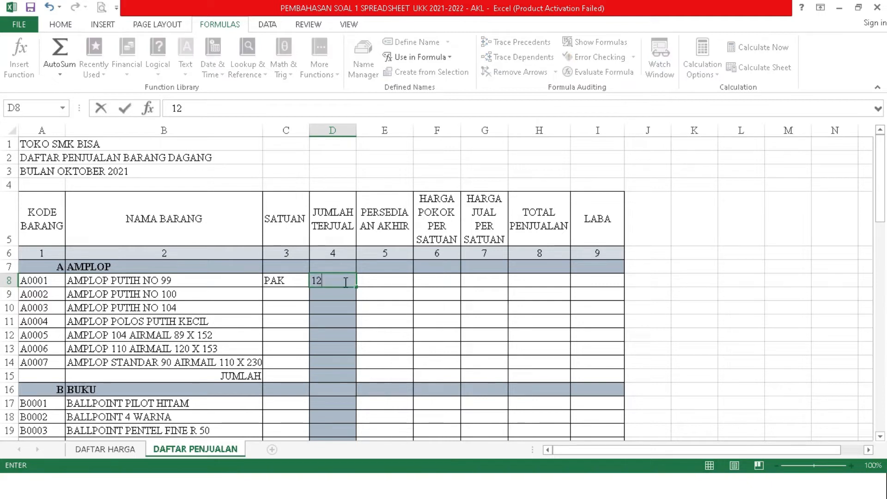
left_click(372, 278)
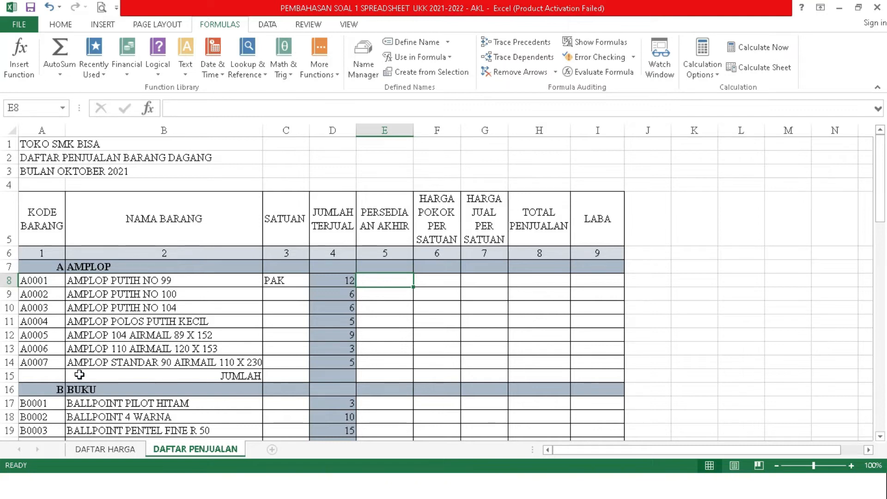
Check the PERSEDIAAN column on the DAFTAR HARGA sheet and calculate PERSEDIAAN AKHIR in E8 with =VLOOKUP(A8;DAFTARHARGA;5)-D8
left_click(108, 449)
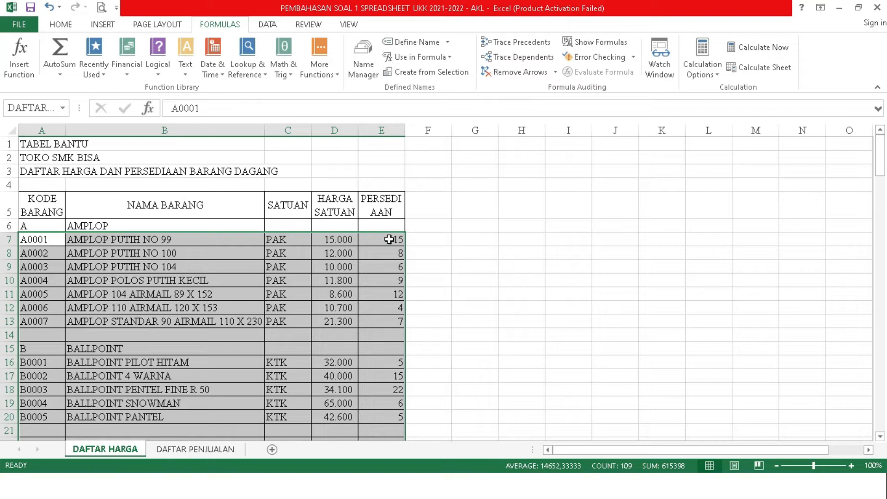
left_click(193, 450)
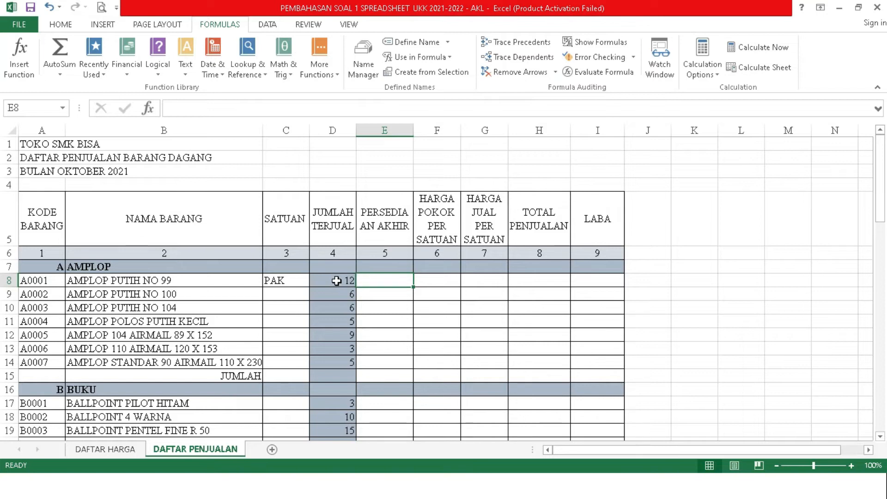
left_click(382, 278)
type("=")
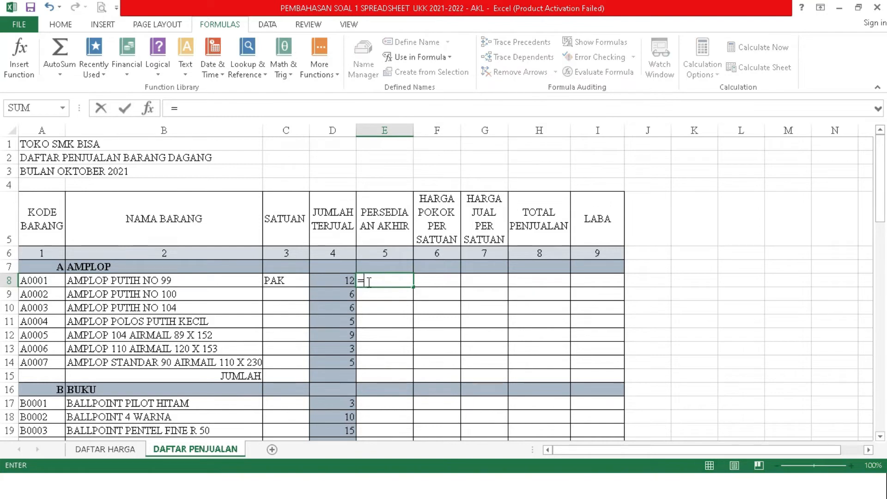
type("VLOO")
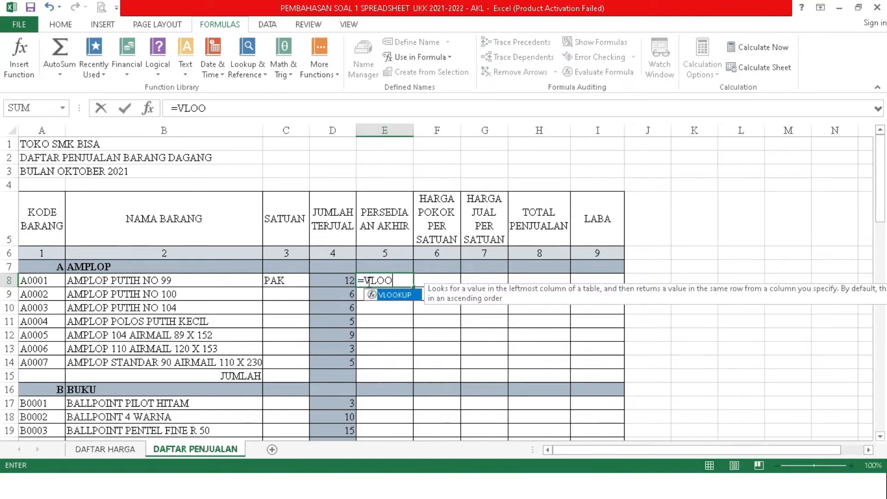
type("KUP")
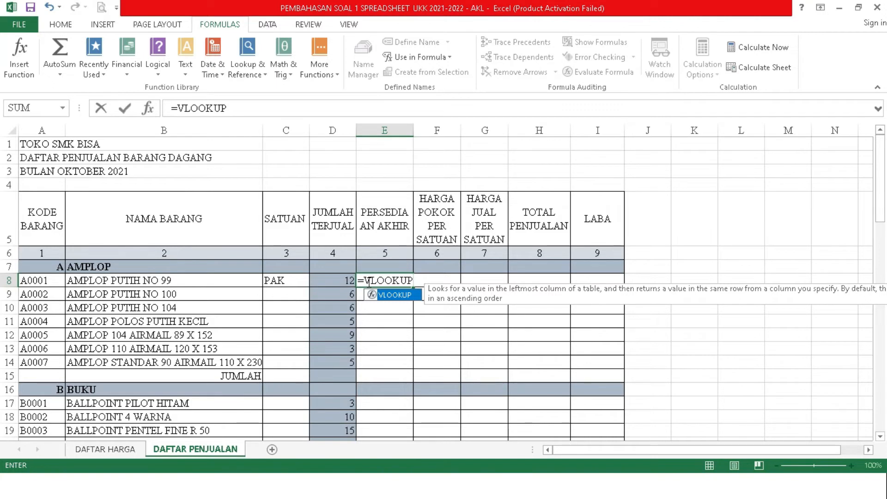
type("(")
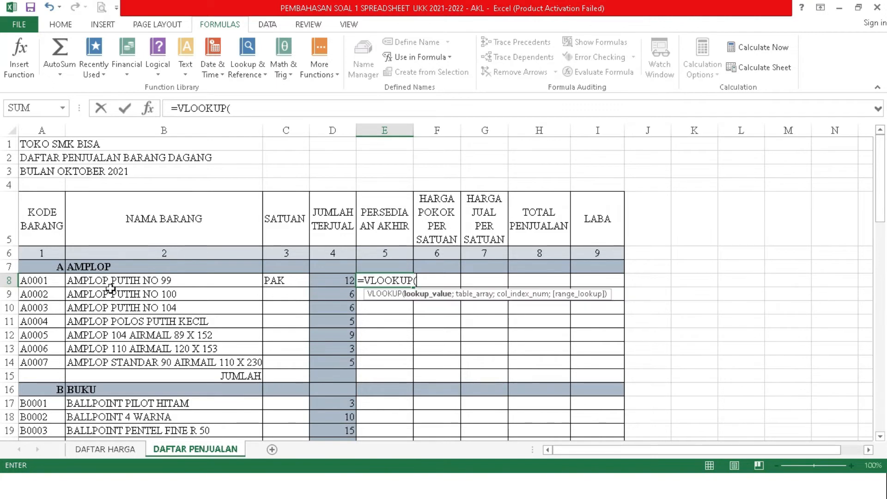
left_click(35, 278)
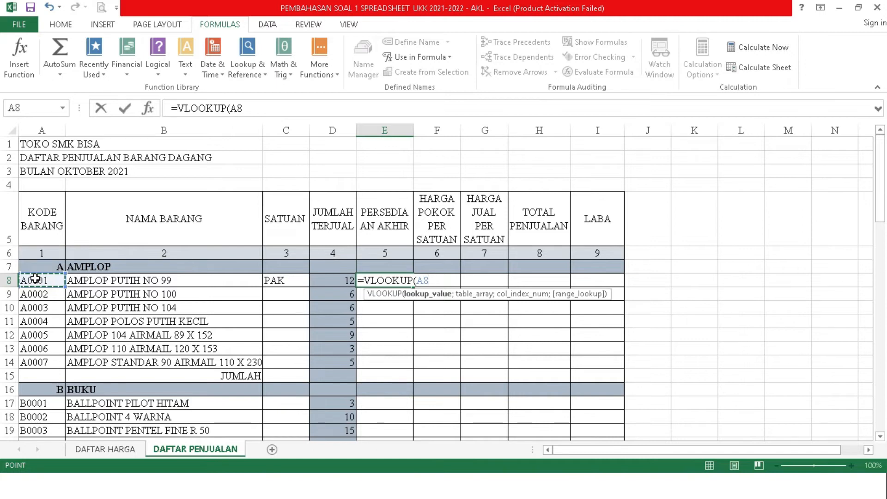
type(";")
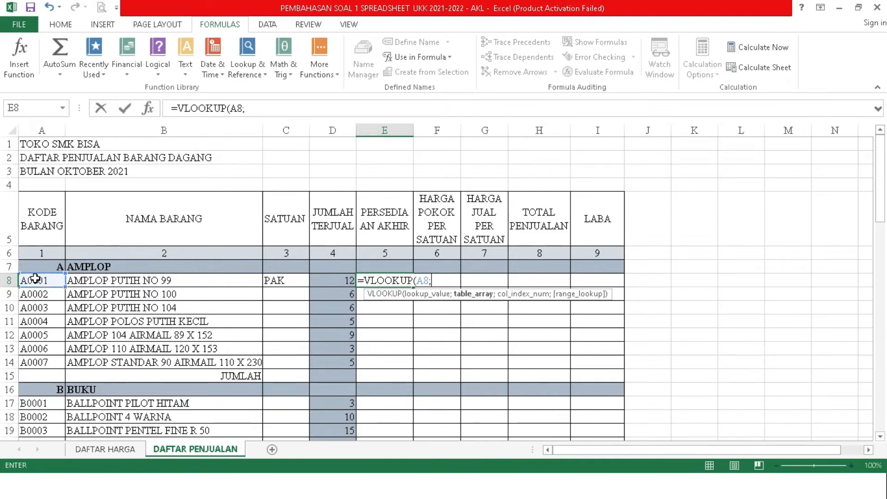
type("DAFTARHARGA")
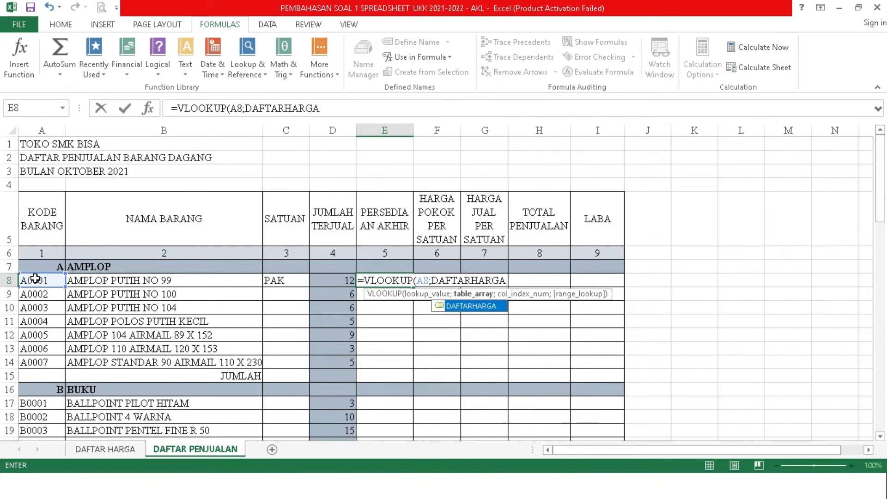
type(";5)")
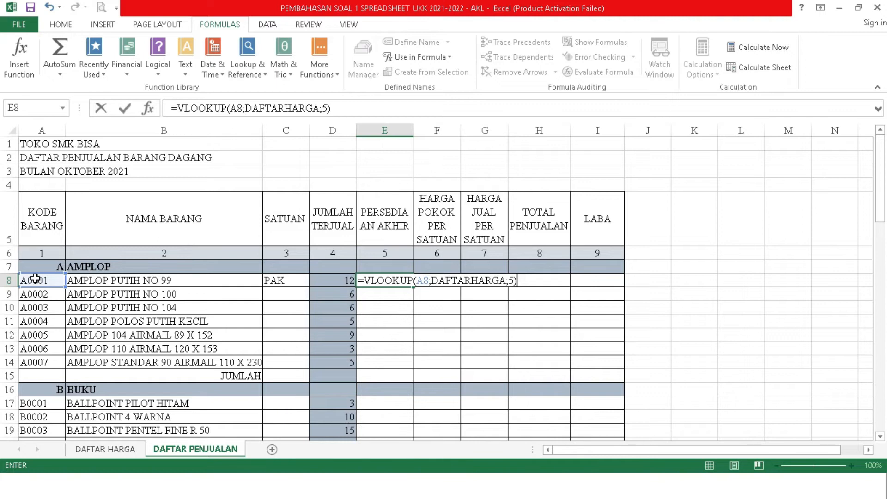
type("-")
left_click(321, 282)
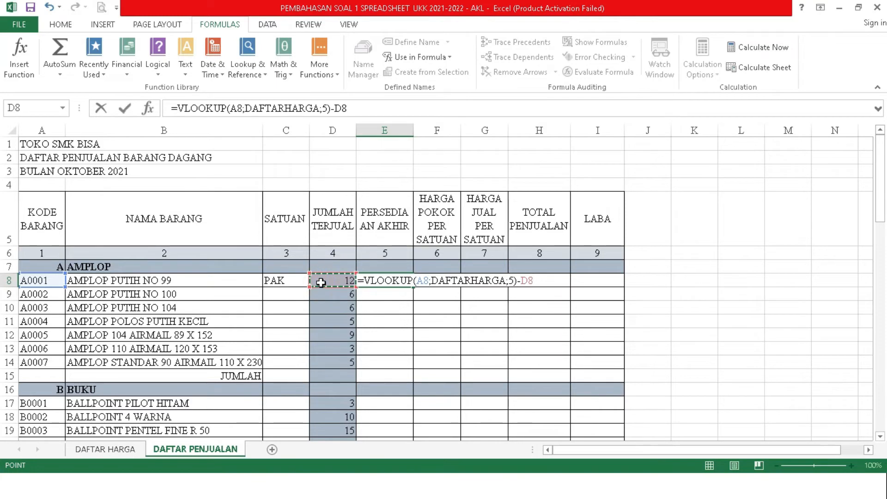
key("Return")
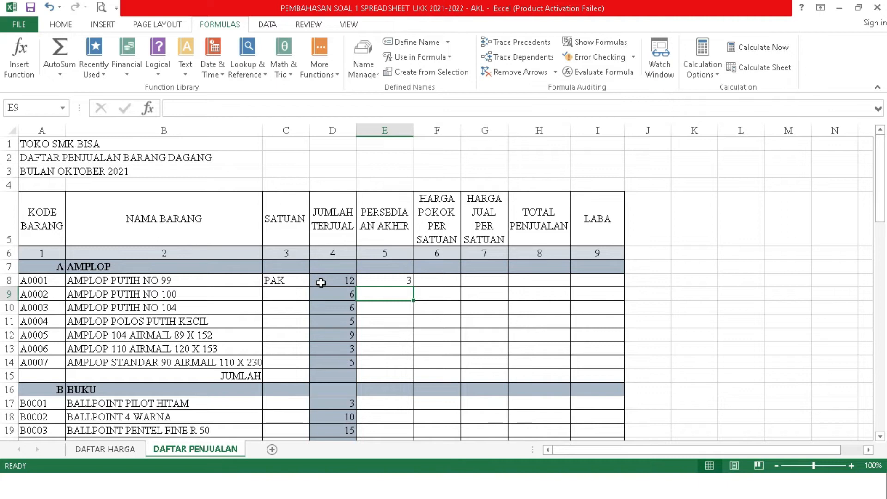
Check the HARGA SATUAN column on the DAFTAR HARGA sheet for HARGA POKOK PER SATUAN and return to F8 on DAFTAR PENJUALAN
left_click(442, 284)
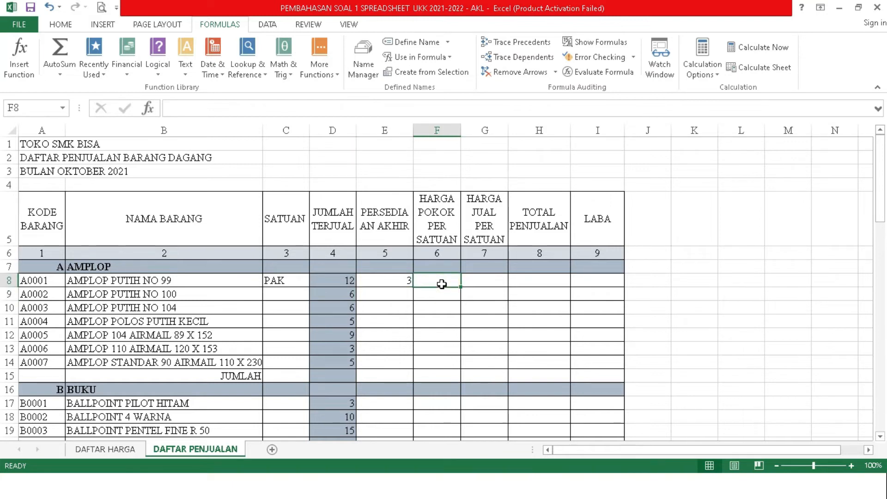
left_click(115, 450)
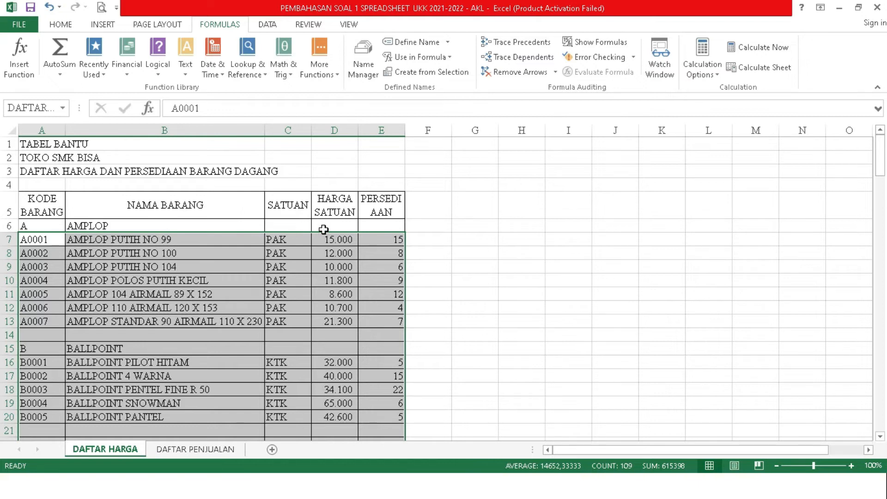
left_click(214, 449)
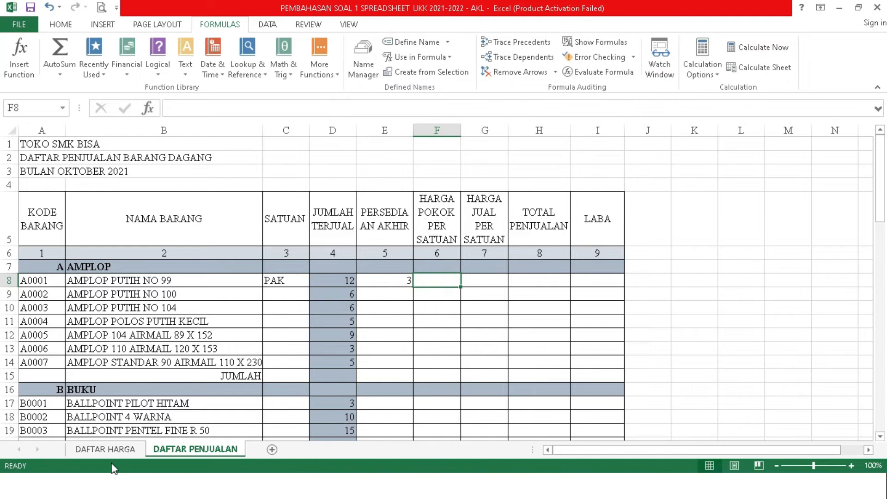
left_click(121, 450)
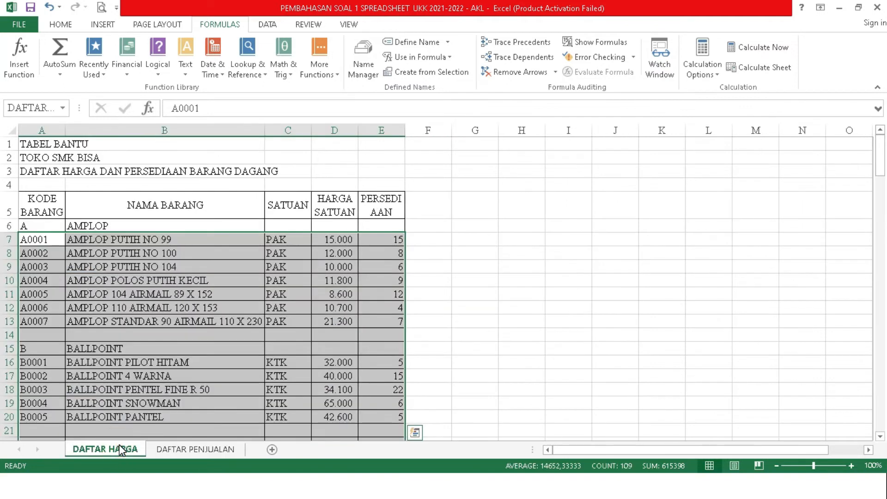
left_click(185, 448)
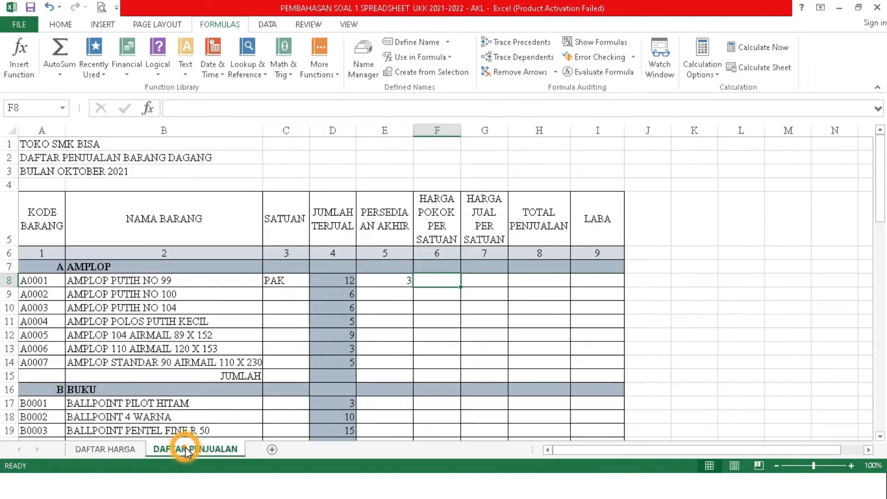
left_click(442, 278)
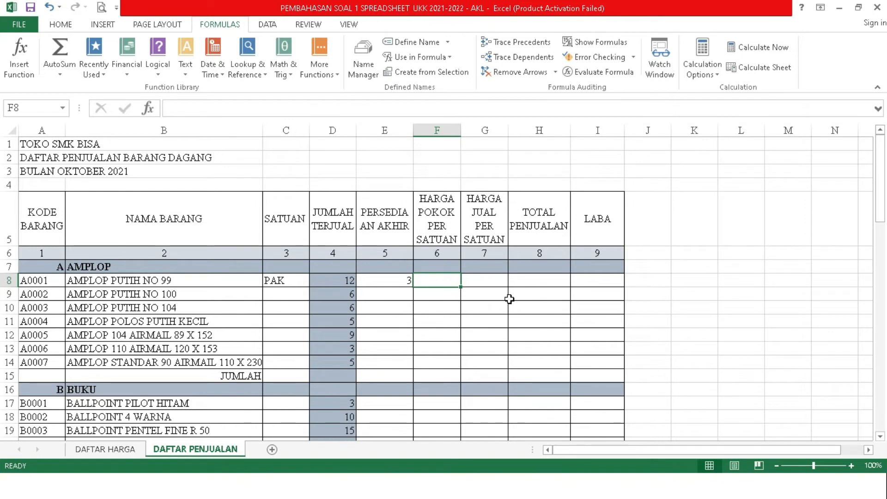
Fill HARGA POKOK PER SATUAN in F8 with the formula =VLOOKUP(A8;DAFTARHARGA;4)
type("=")
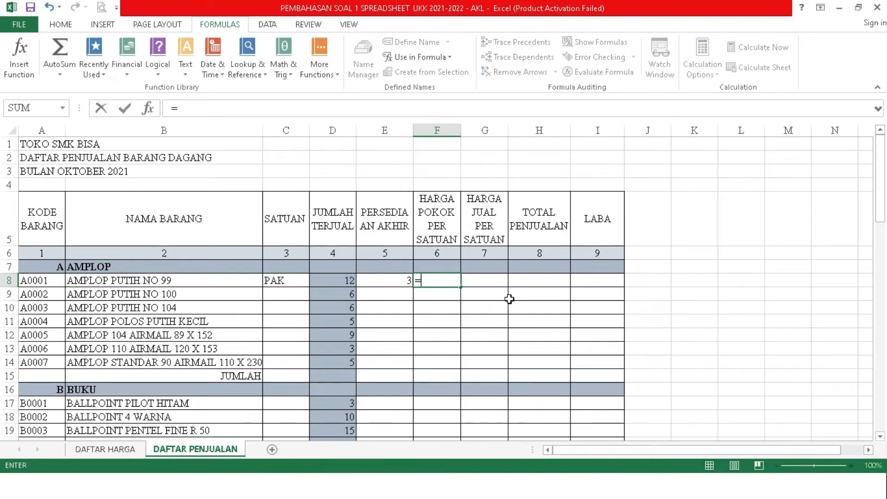
type("VLOOKUP")
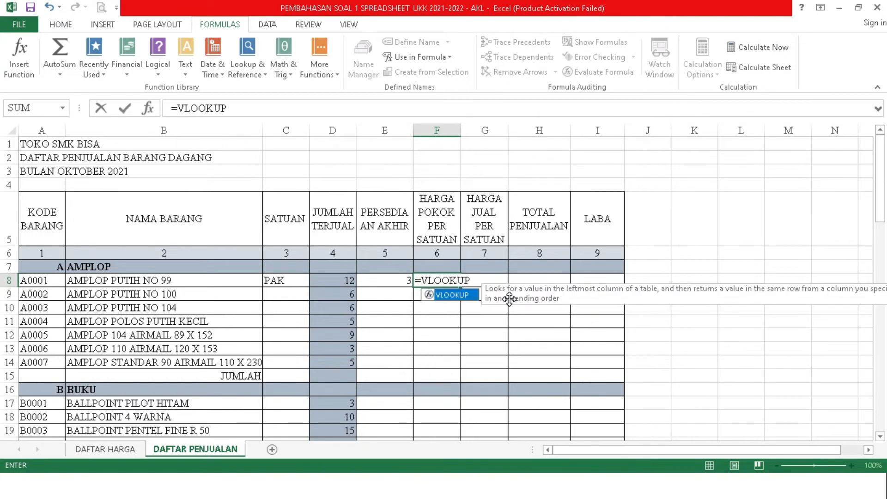
type("(")
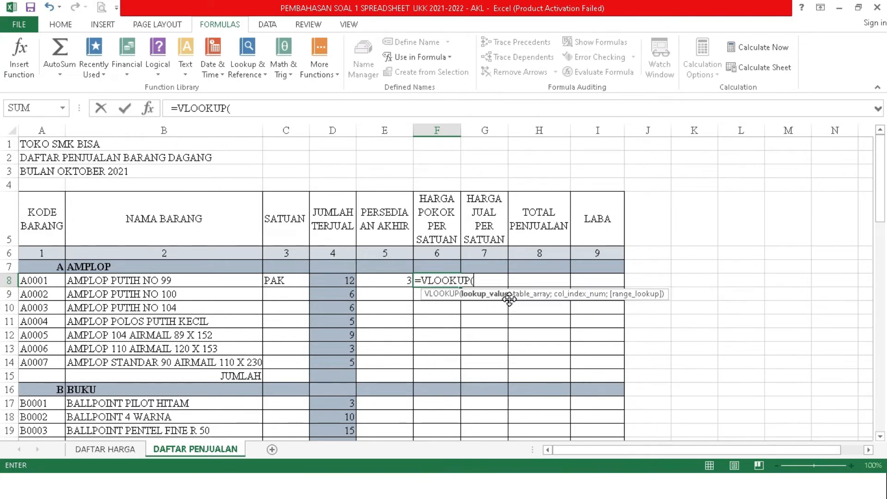
left_click(43, 279)
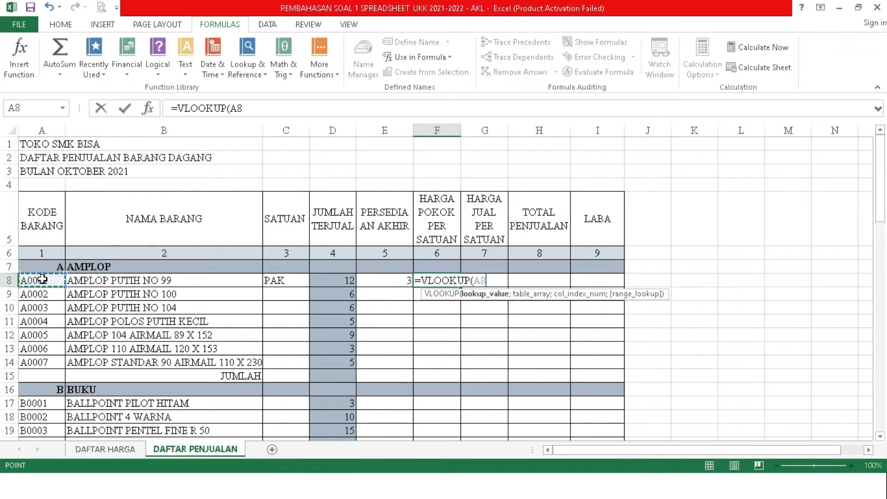
type(";")
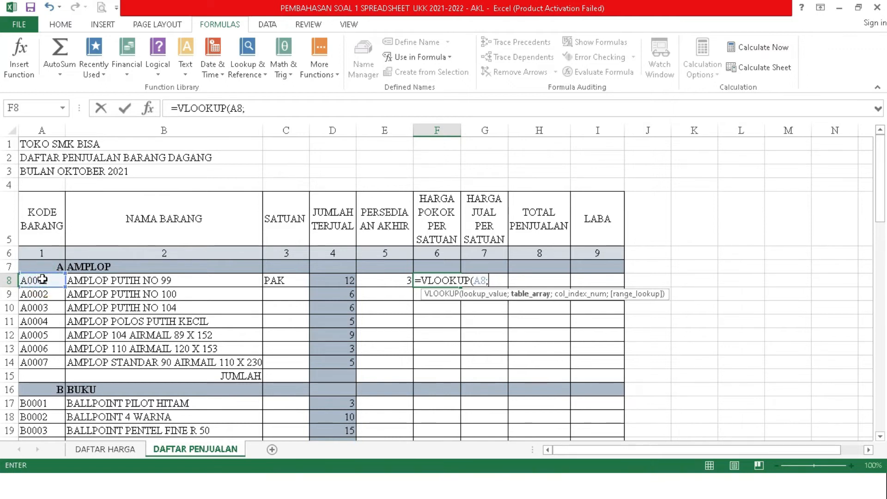
type("DAFTAR")
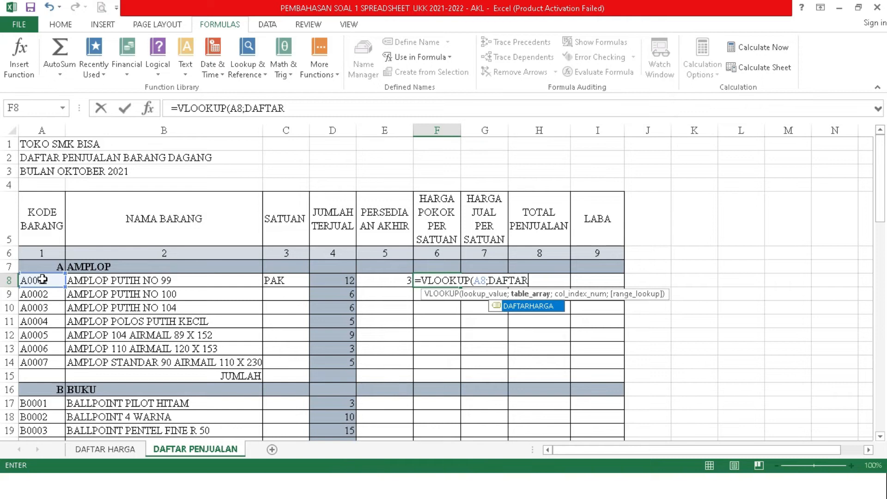
type("HARGA")
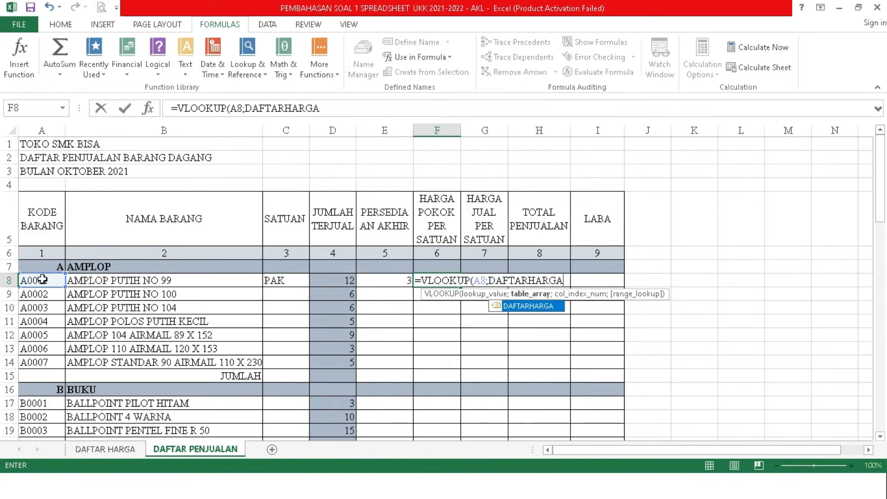
type(";")
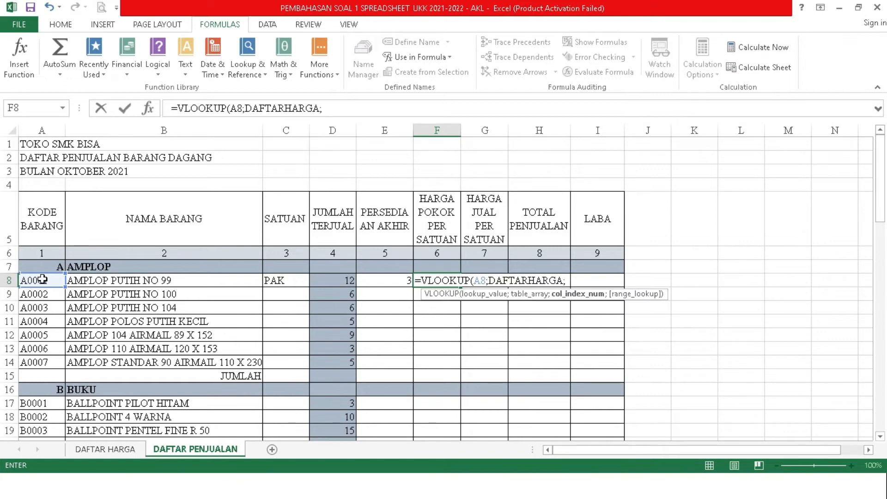
type("4)")
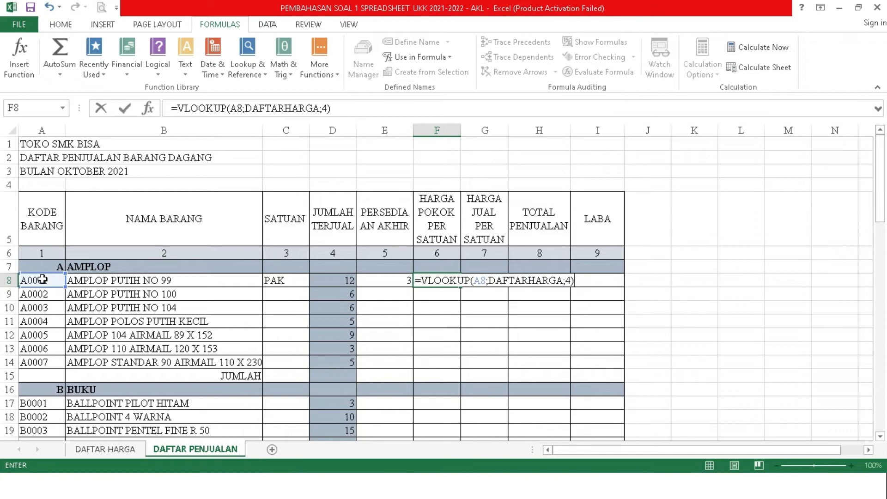
key("Return")
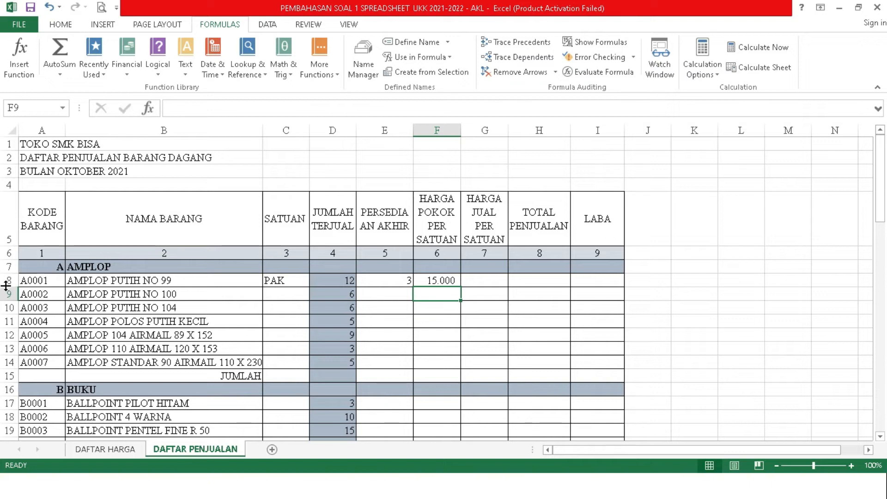
Calculate HARGA JUAL PER SATUAN in G8 as cost price plus a 25% markup with the formula =F8+25%*F8
left_click(493, 279)
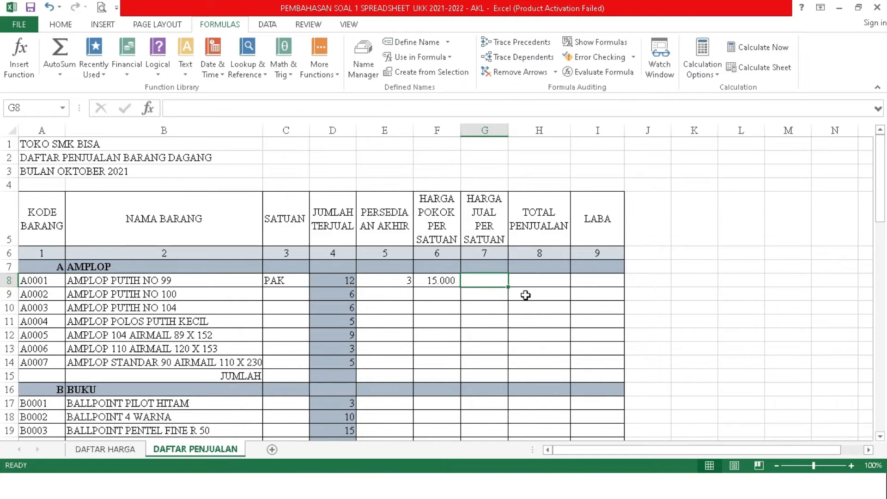
left_click(483, 283)
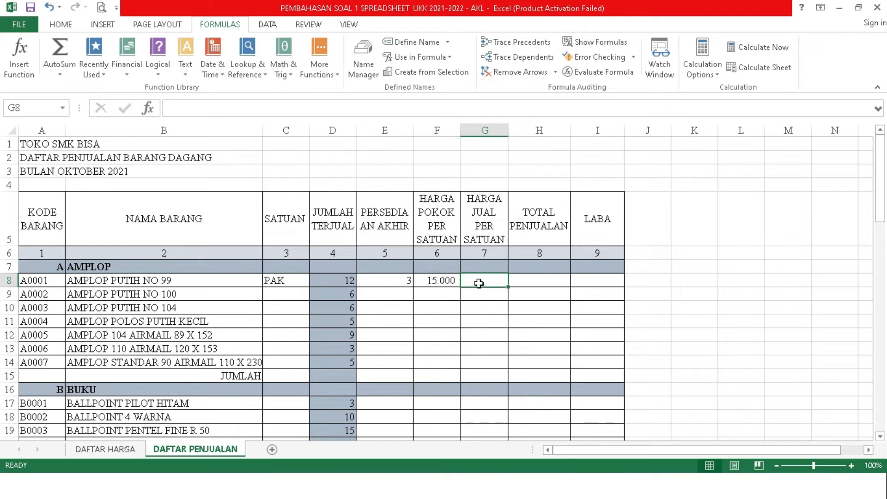
left_click(444, 281)
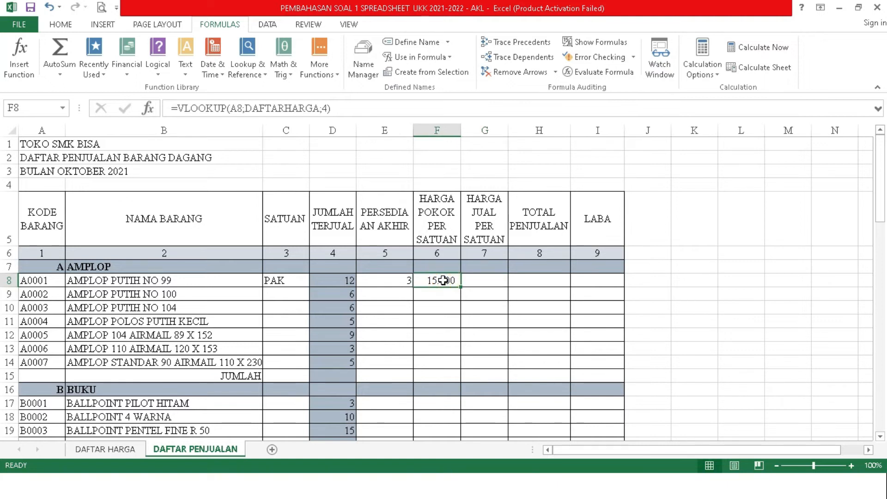
left_click(475, 282)
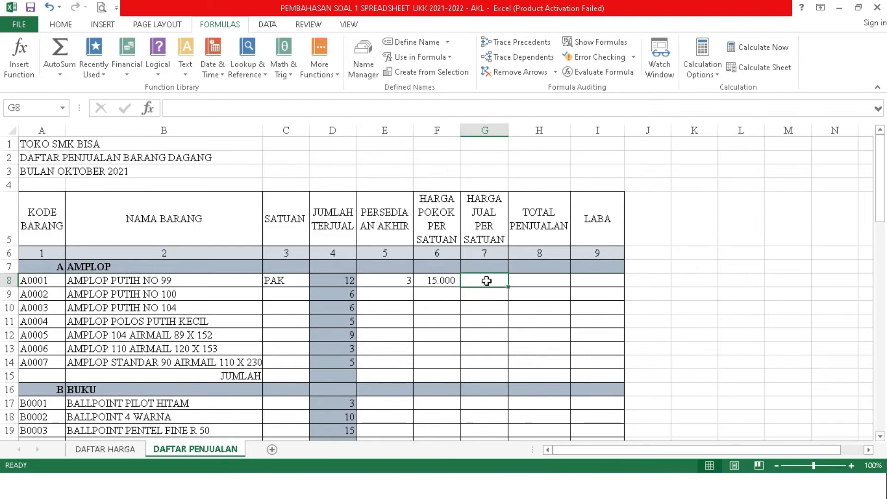
left_click(487, 281)
left_click(443, 280)
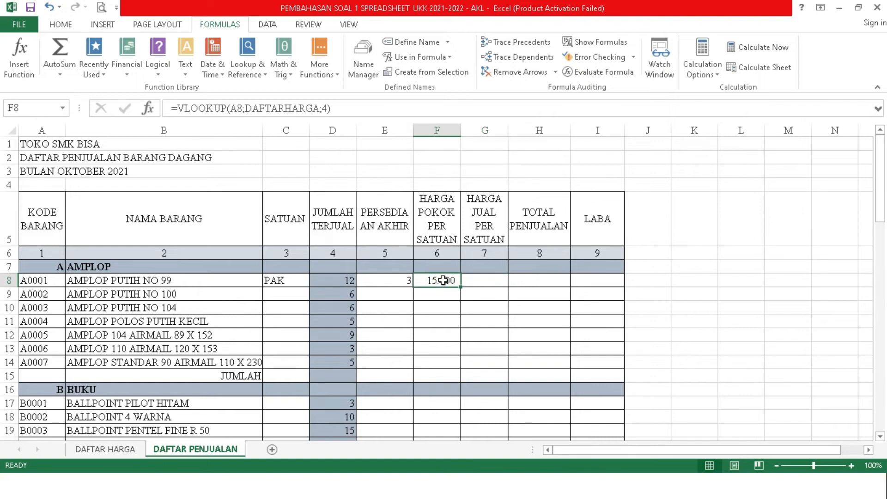
left_click(474, 283)
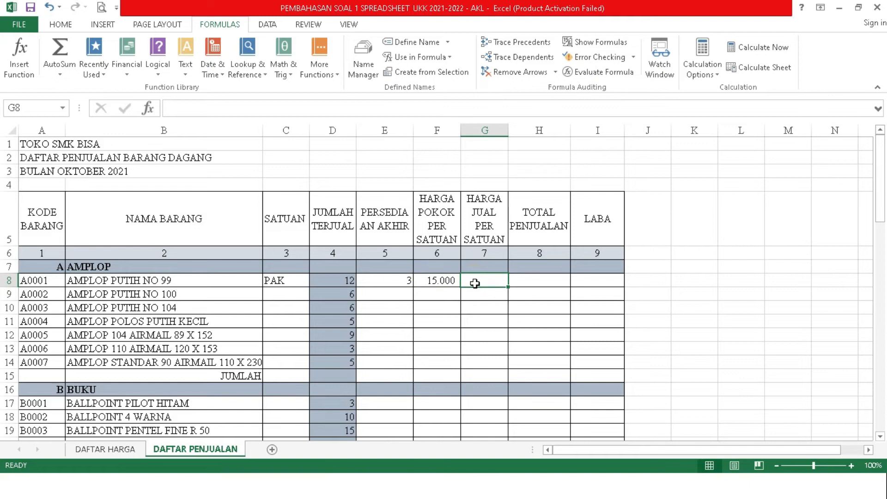
type("=")
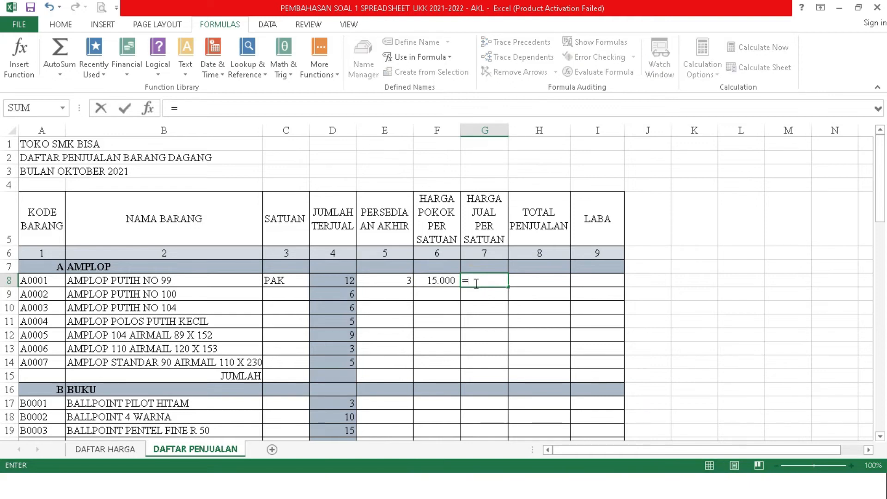
left_click(424, 280)
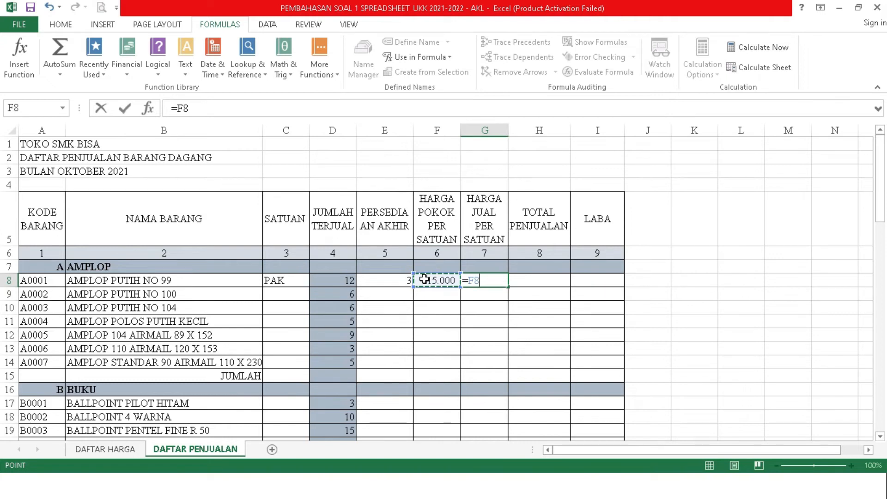
type("+2")
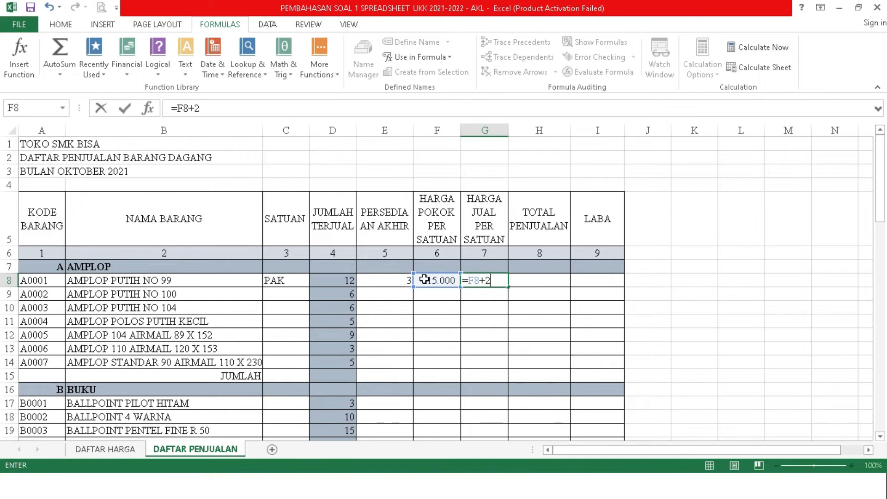
type("5%*")
left_click(424, 283)
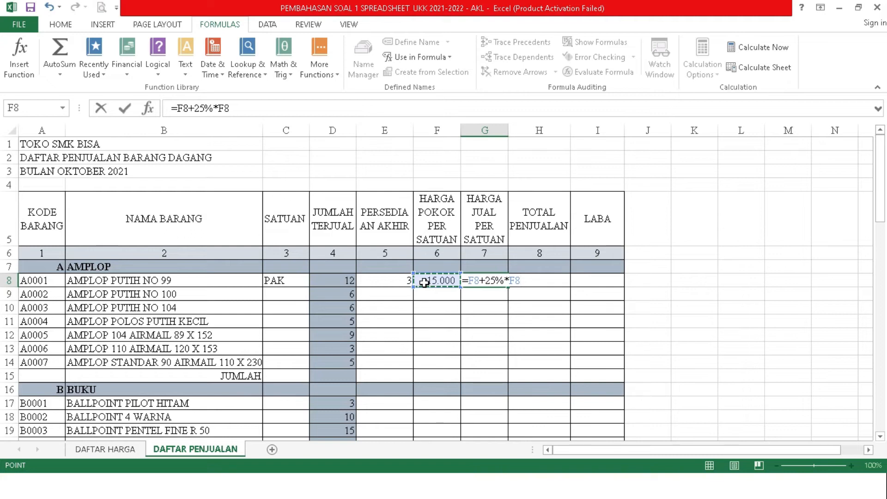
key("Return")
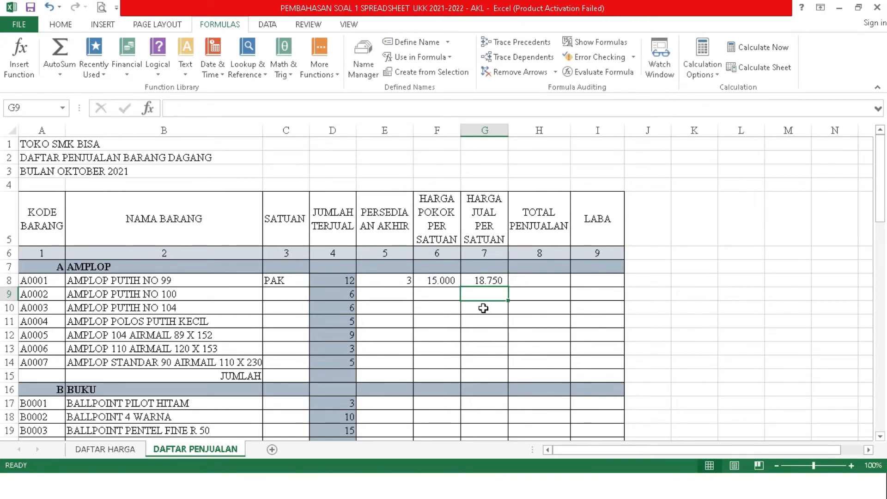
Calculate TOTAL PENJUALAN in H8 by multiplying quantity sold by selling price with the formula =D8*G8
left_click(522, 282)
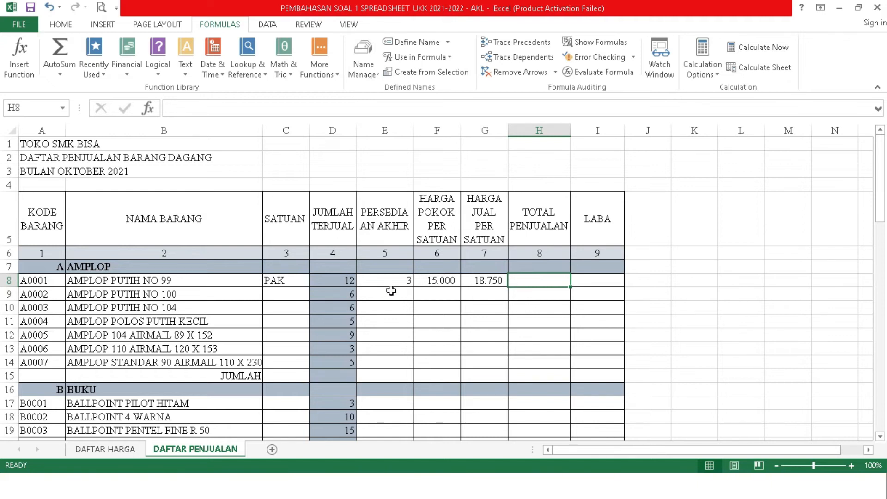
left_click(326, 282)
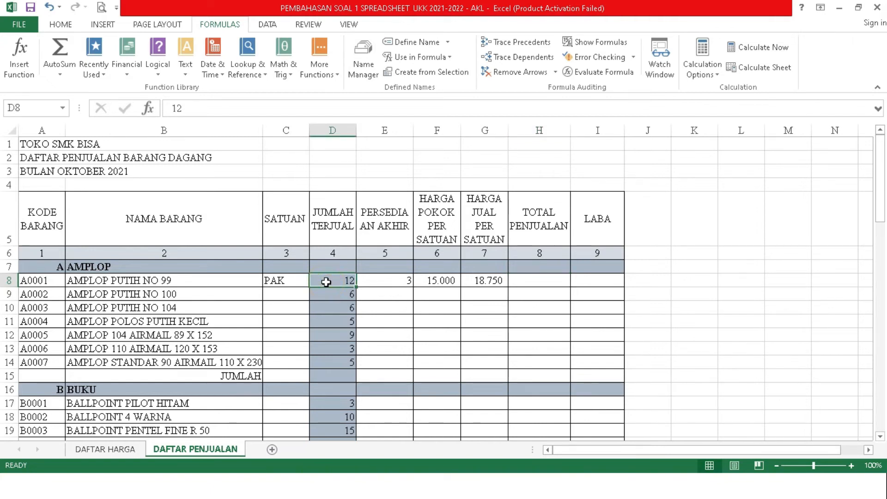
left_click(493, 283)
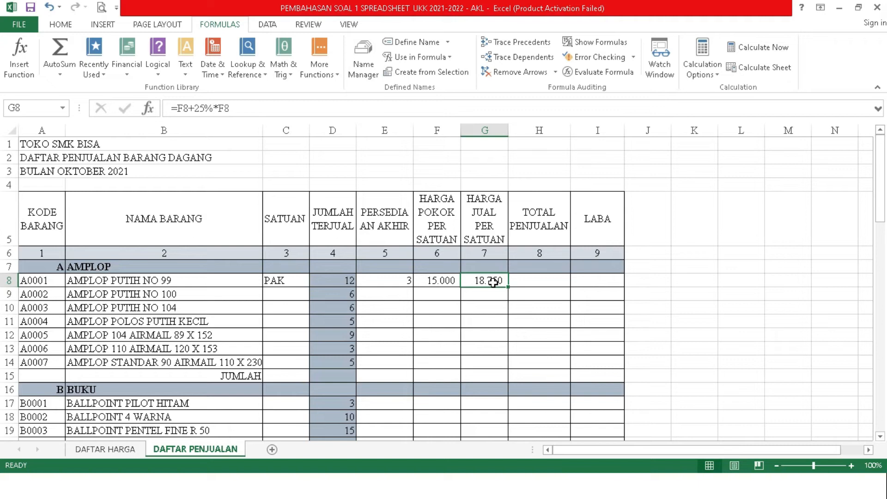
left_click(540, 279)
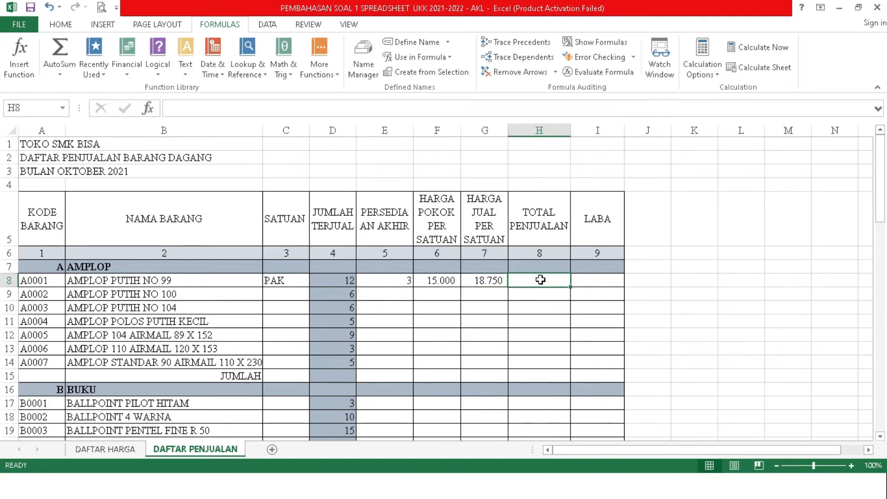
type("=")
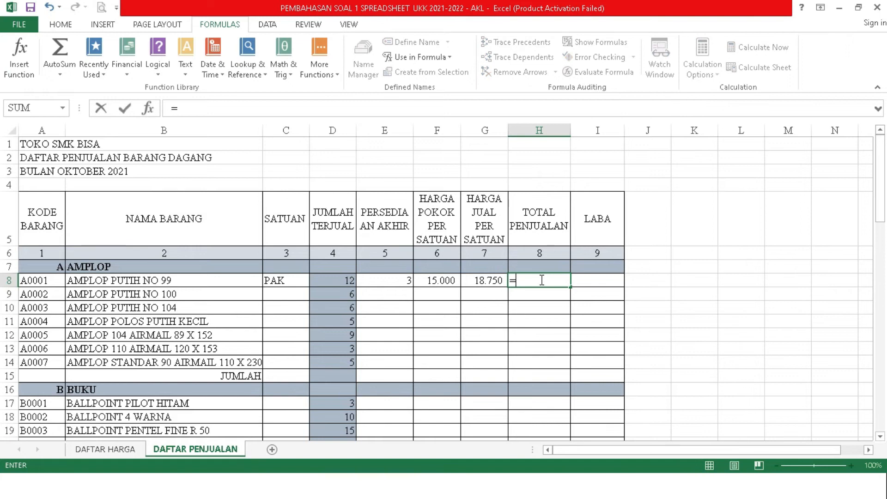
left_click(337, 280)
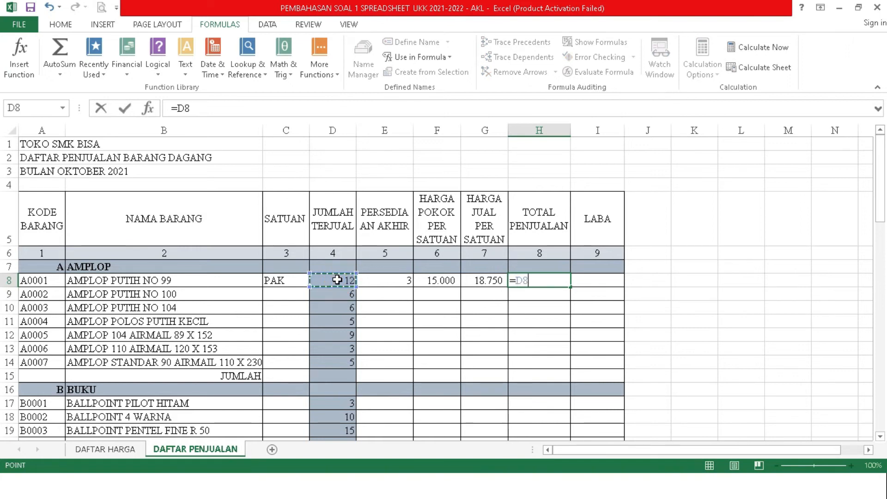
type("*")
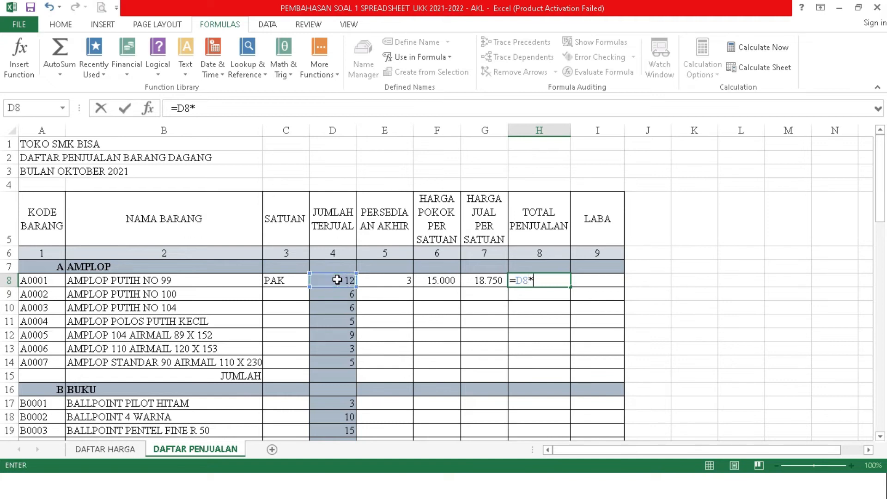
left_click(487, 278)
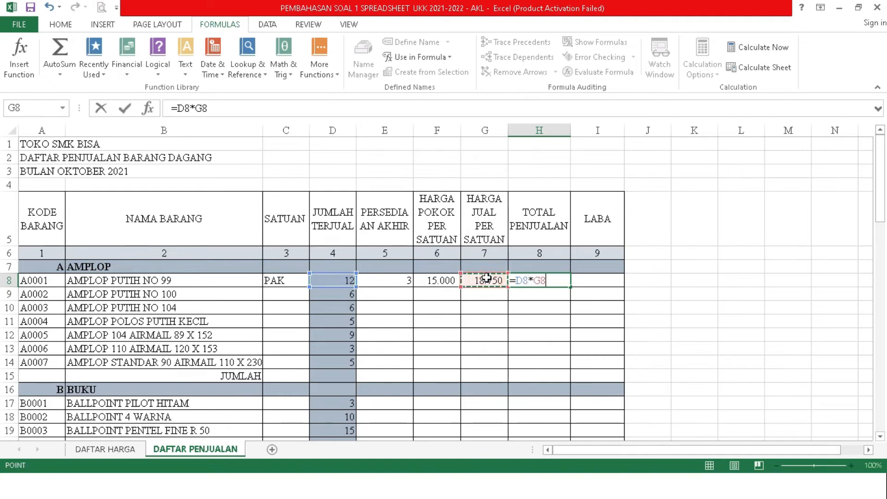
key("Return")
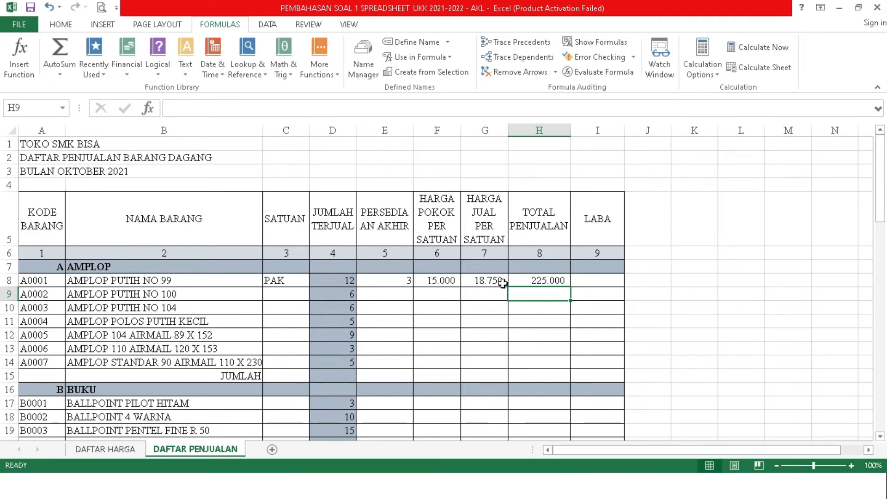
Calculate LABA in I8 as total sales minus quantity sold times cost price with the formula =H8-D8*F8
left_click(584, 281)
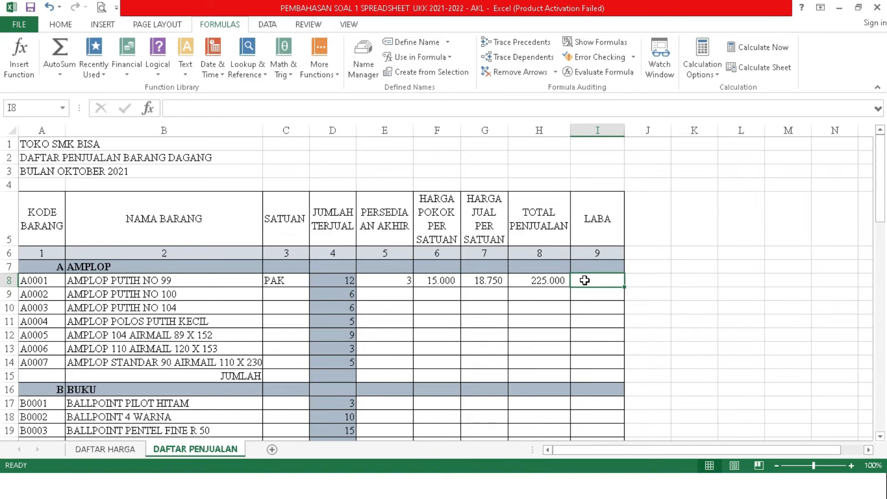
left_click(546, 280)
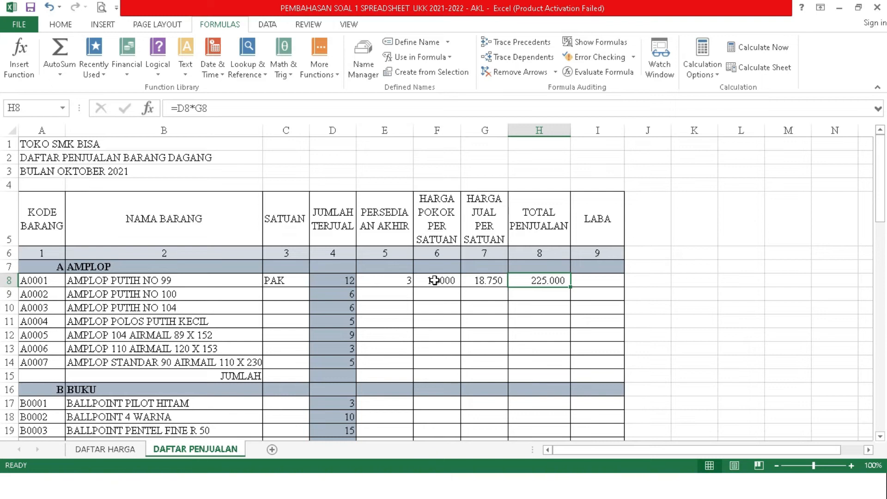
left_click(592, 280)
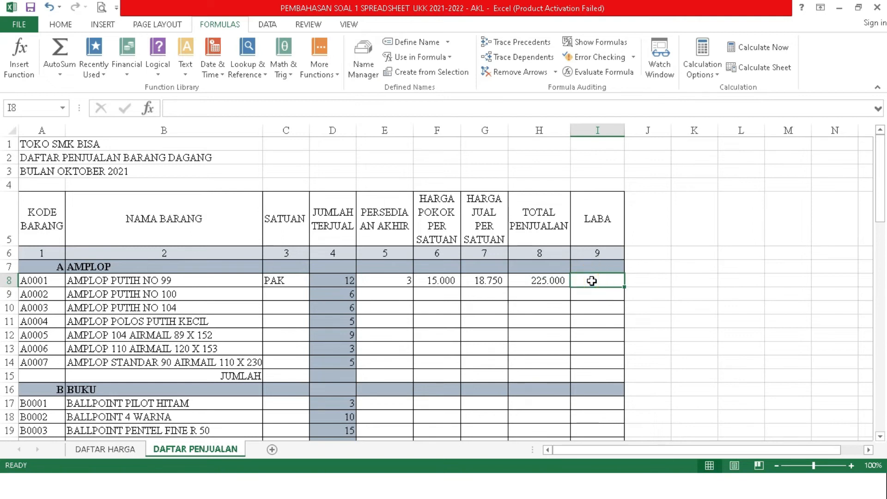
type("=")
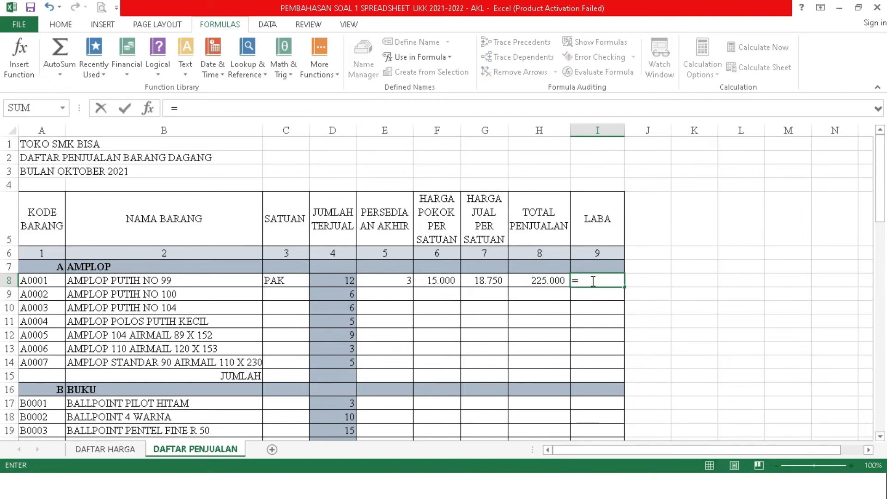
left_click(543, 280)
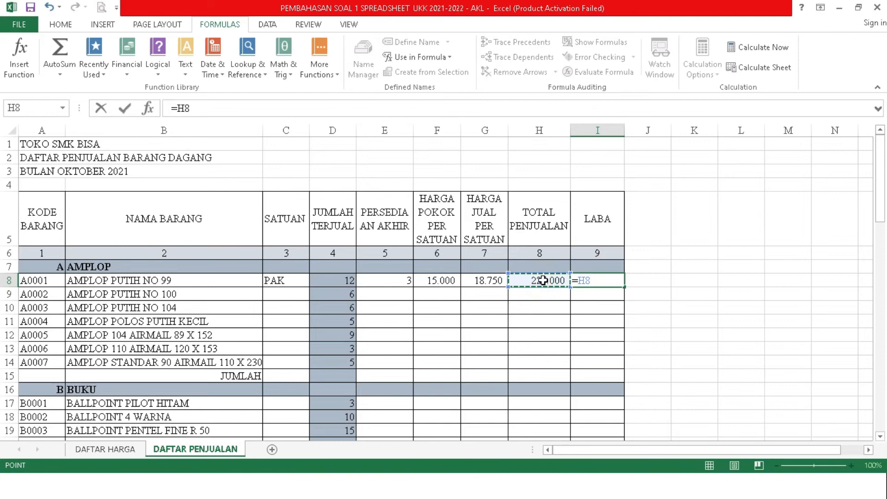
type("-")
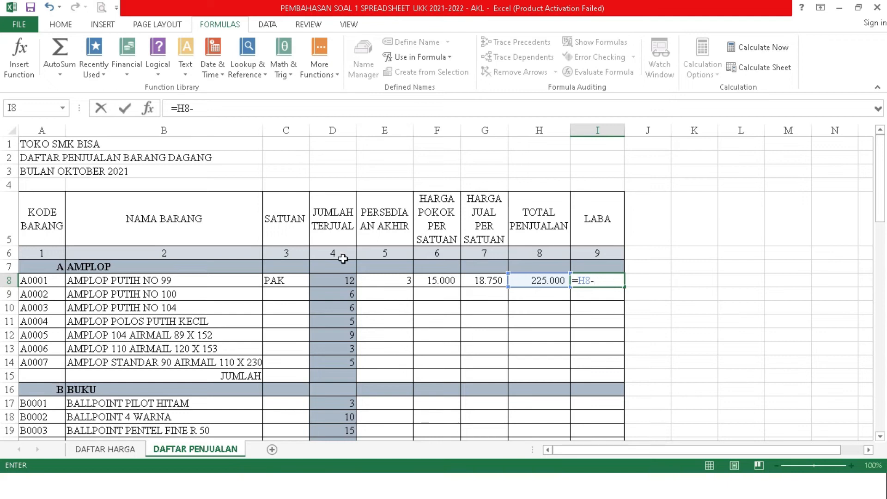
left_click(337, 281)
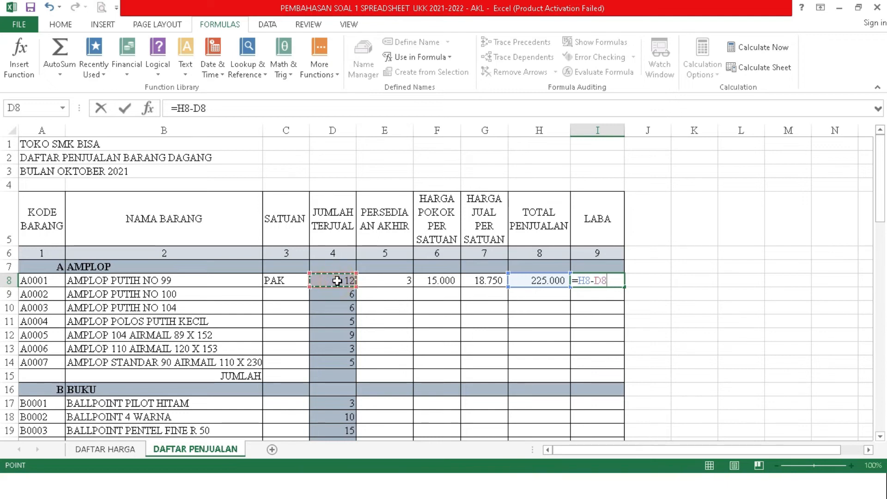
type("*")
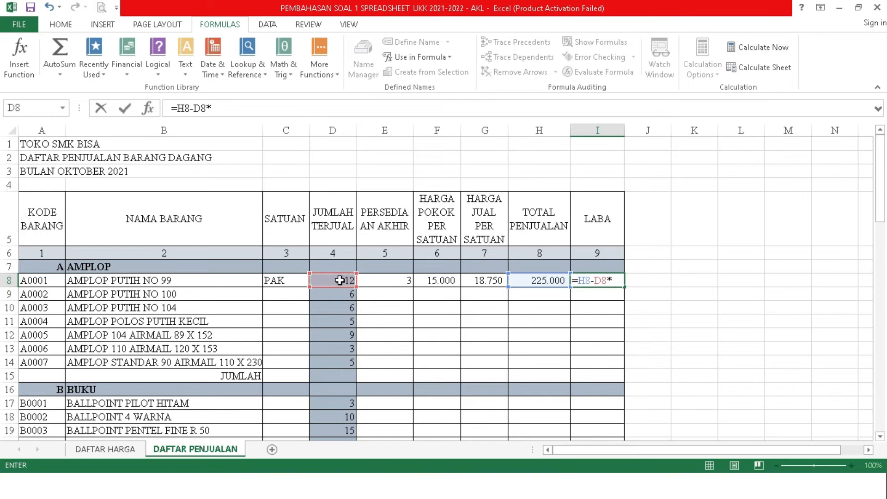
left_click(443, 281)
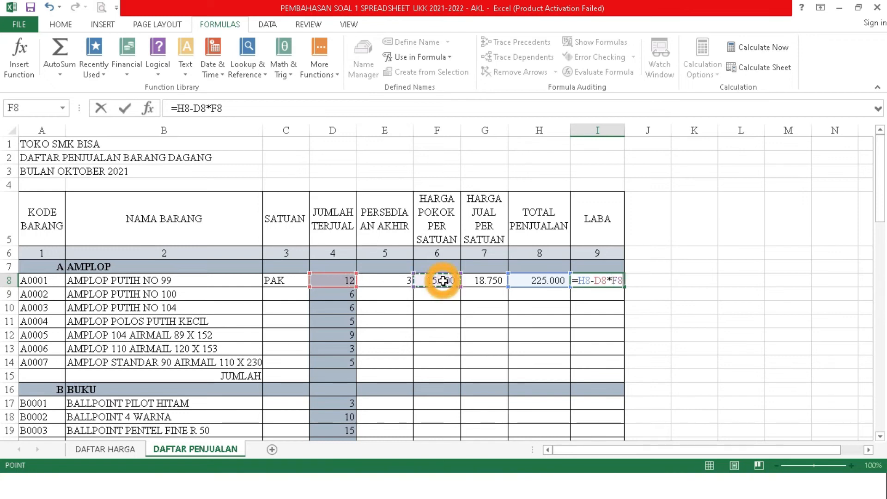
key("Return")
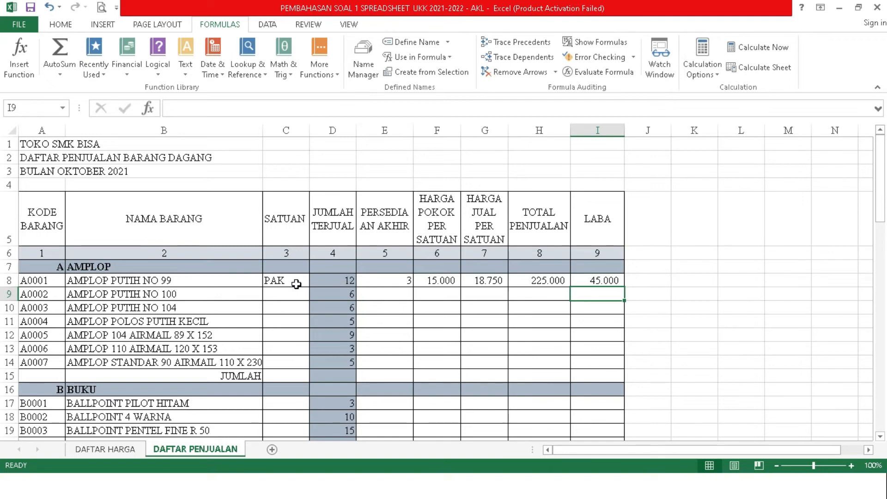
left_click(614, 281)
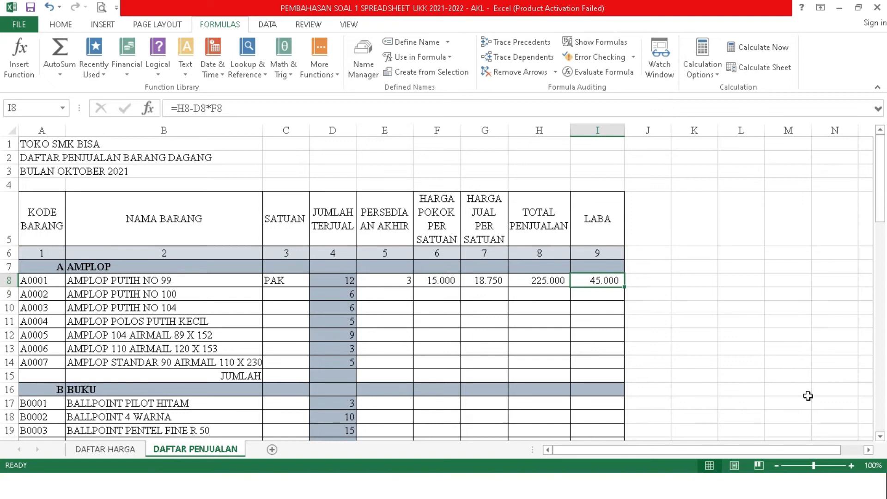
Copy the SATUAN lookup formula from C8 down through C32
left_click(880, 437)
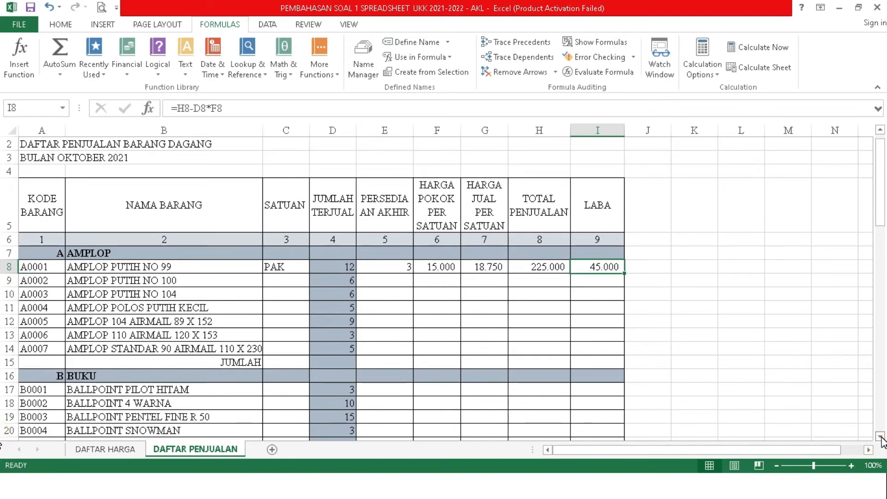
left_click(880, 437)
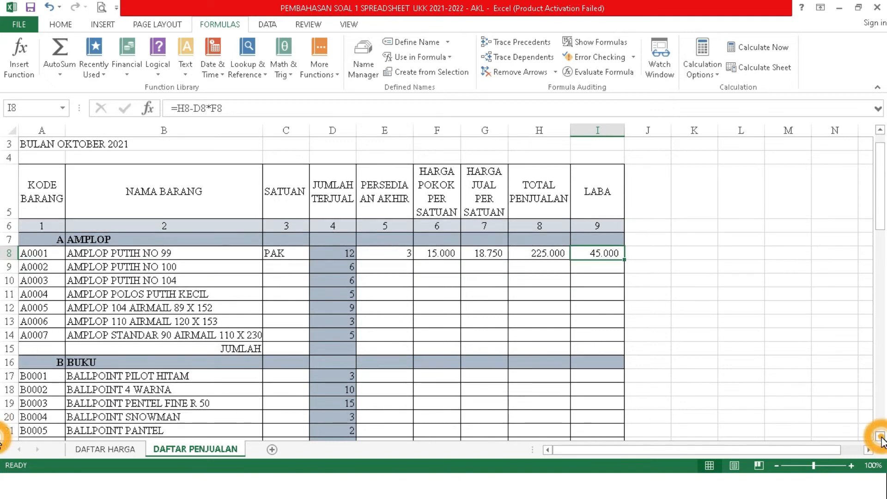
left_click(279, 256)
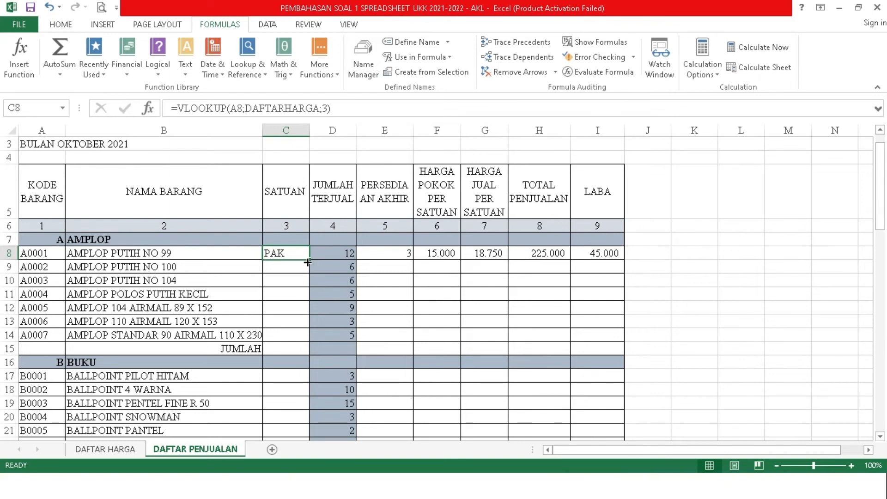
left_click_drag(309, 260, 299, 391)
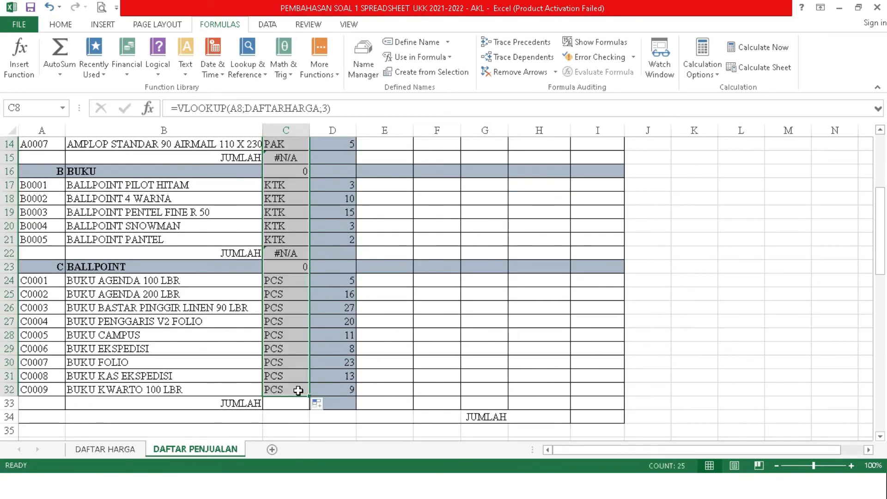
Copy the E8:I8 formulas for ending stock, prices, total sales and profit down through row 32
left_click(879, 153)
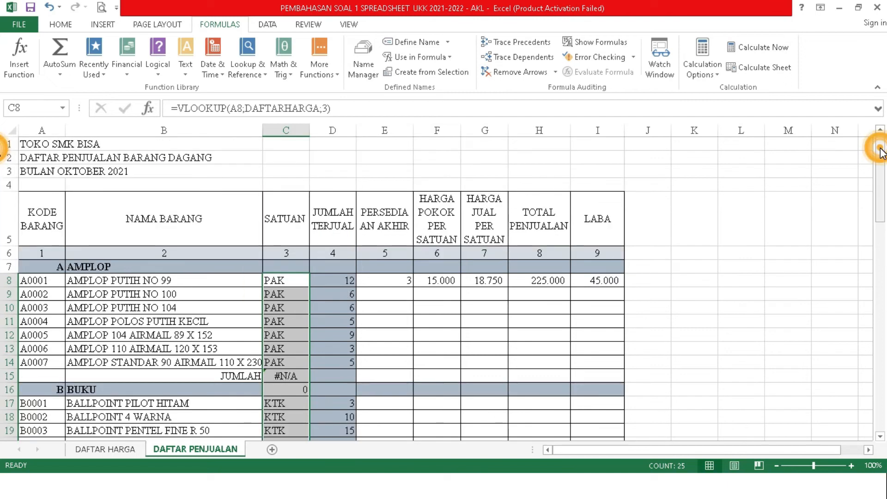
left_click(376, 286)
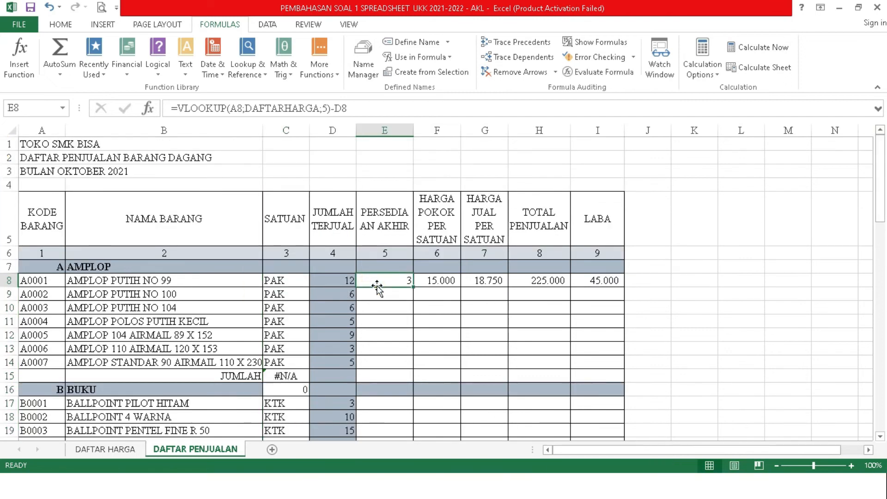
key("shift+Right")
key("shift+Right")
key("shift+Right")
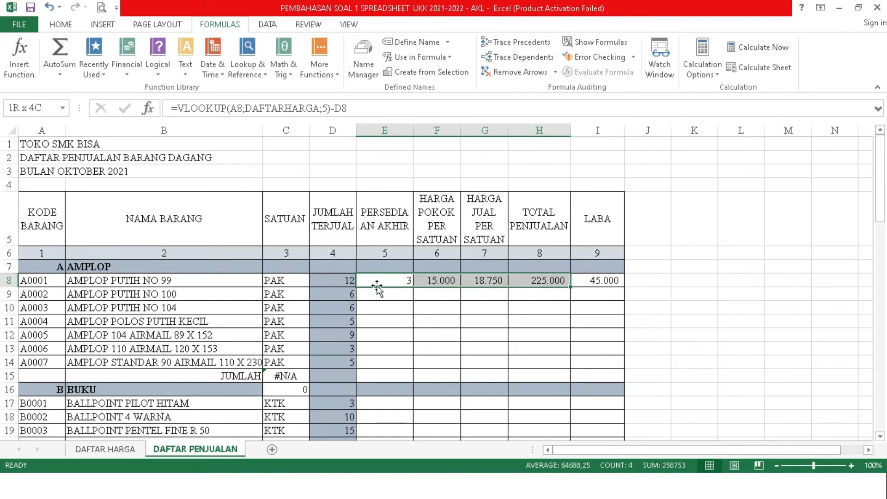
key("shift+Right")
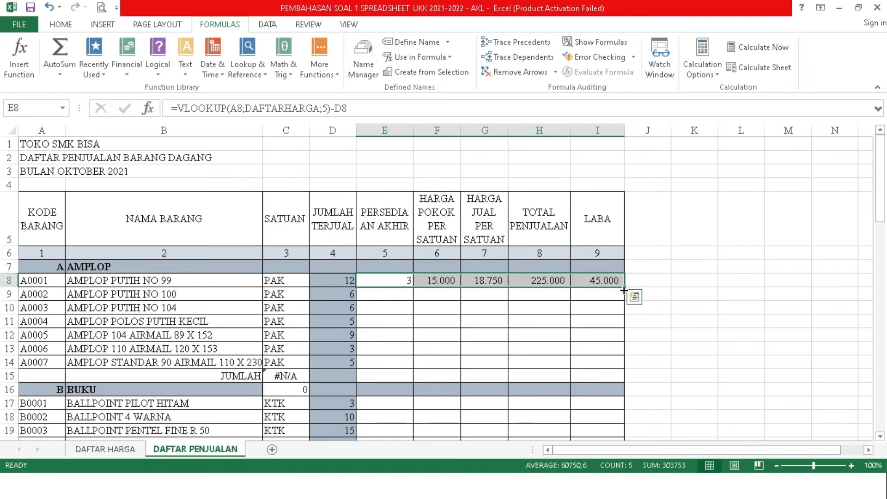
left_click_drag(624, 289, 606, 391)
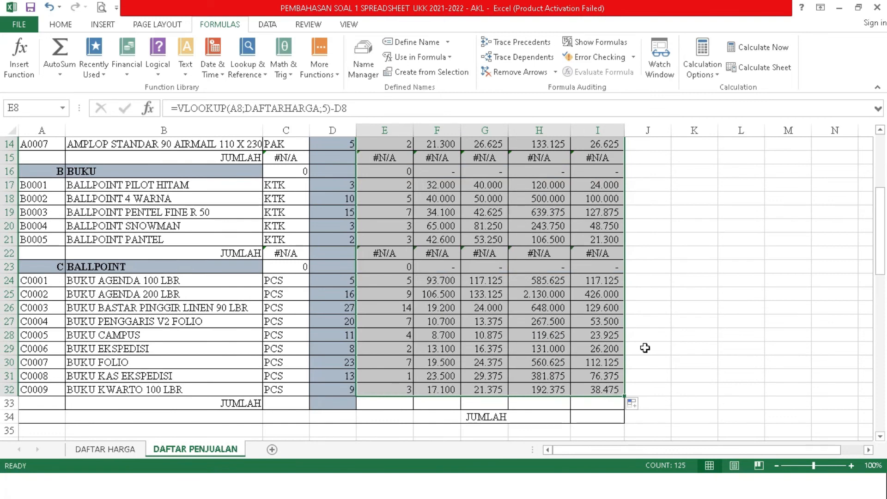
Clear the copied formulas from C15:I16 in the AMPLOP JUMLAH row and the BUKU heading row
left_click(879, 151)
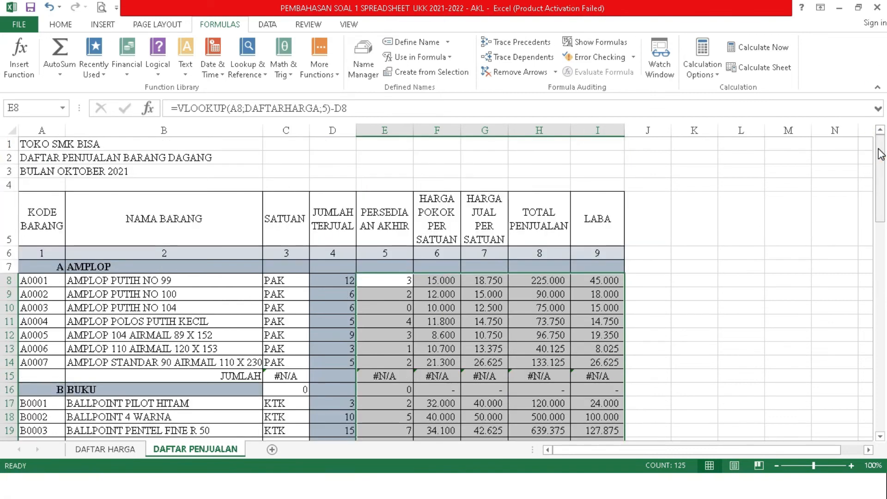
left_click(287, 375)
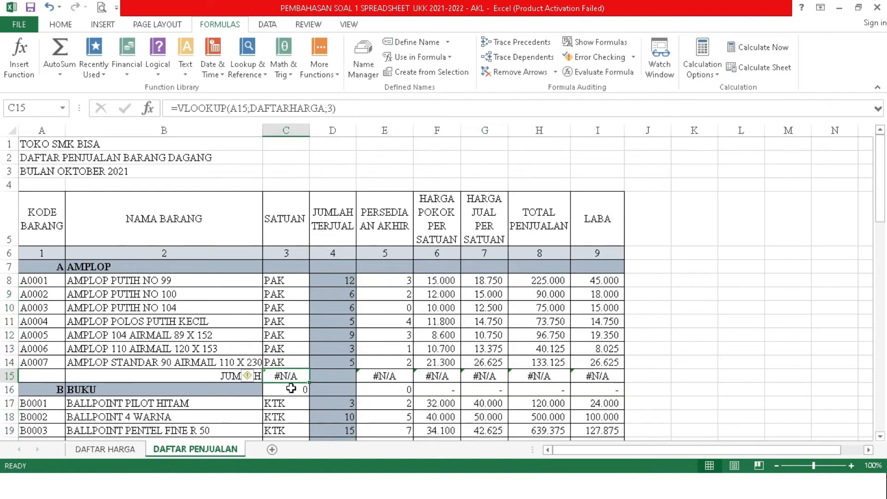
left_click(292, 392)
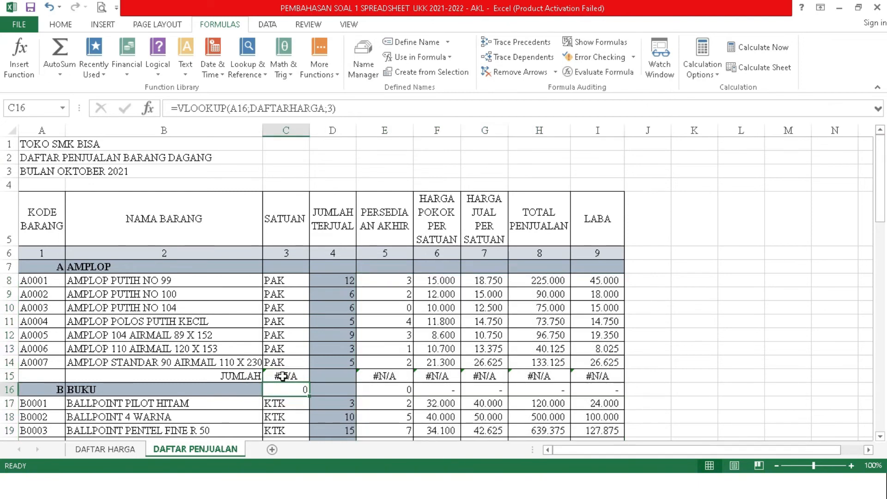
left_click(283, 376)
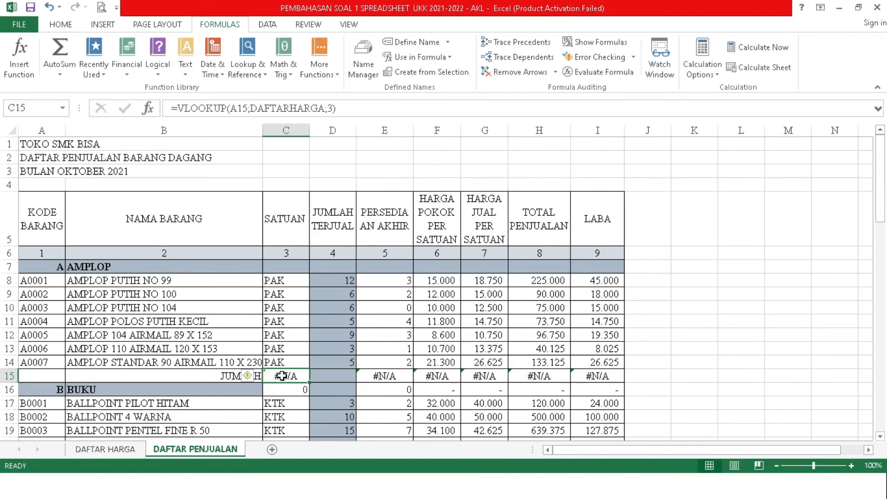
key("shift+Right")
key("shift+Right")
key("shift+Right")
key("shift+Right")
key("shift+Right")
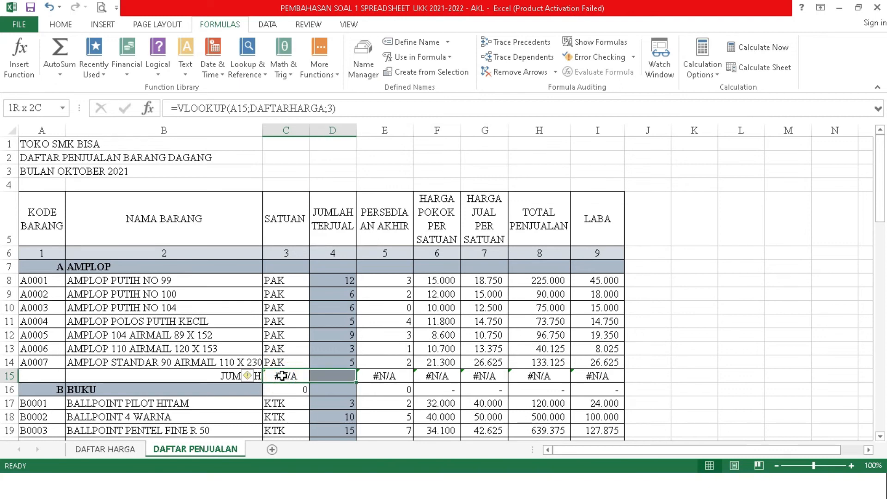
key("shift+Right")
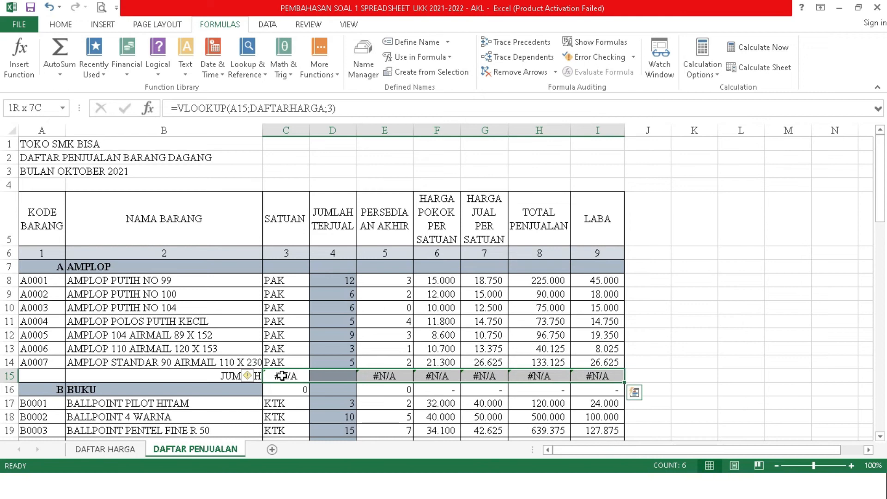
key("shift+Down")
key("Delete")
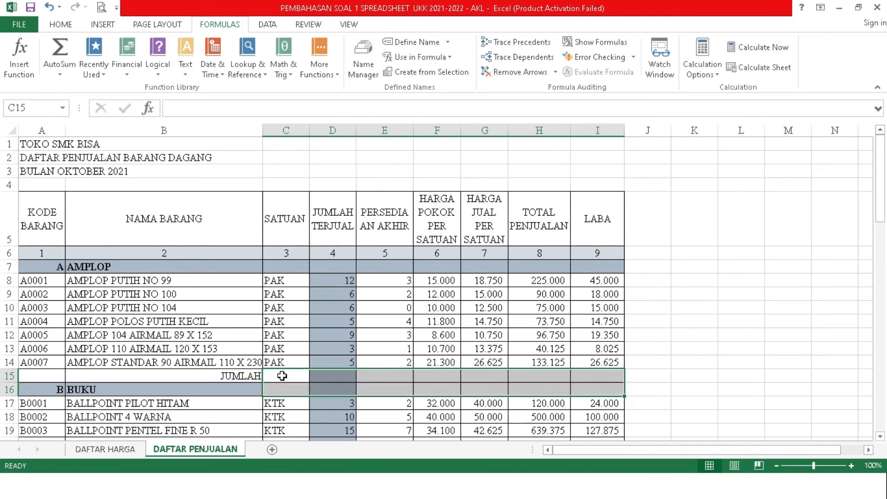
Clear the copied formulas from C22:I23 in the BUKU JUMLAH row and the BALLPOINT heading row
left_click(879, 437)
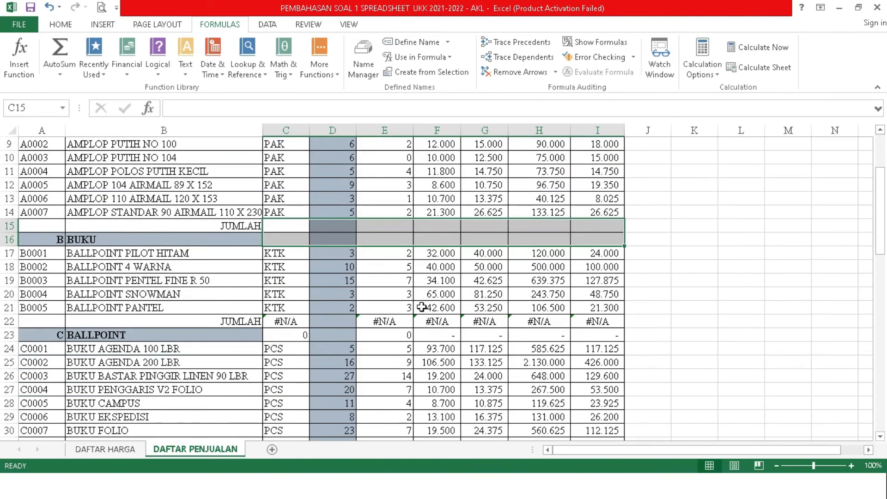
left_click(289, 323)
key("shift+Down")
key("shift+Right")
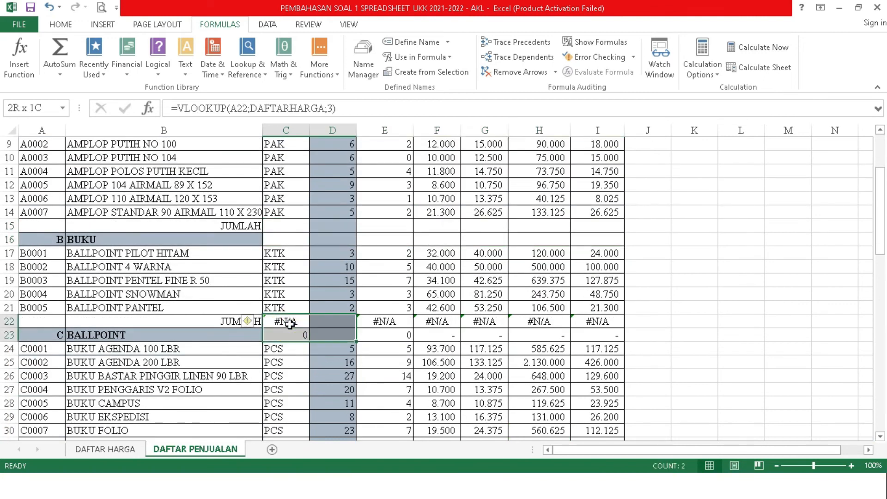
key("shift+Right")
key("shift+Right")
key("shift+Right")
key("shift+Right")
key("shift+Right")
key("shift+Right")
key("shift+Left")
key("Delete")
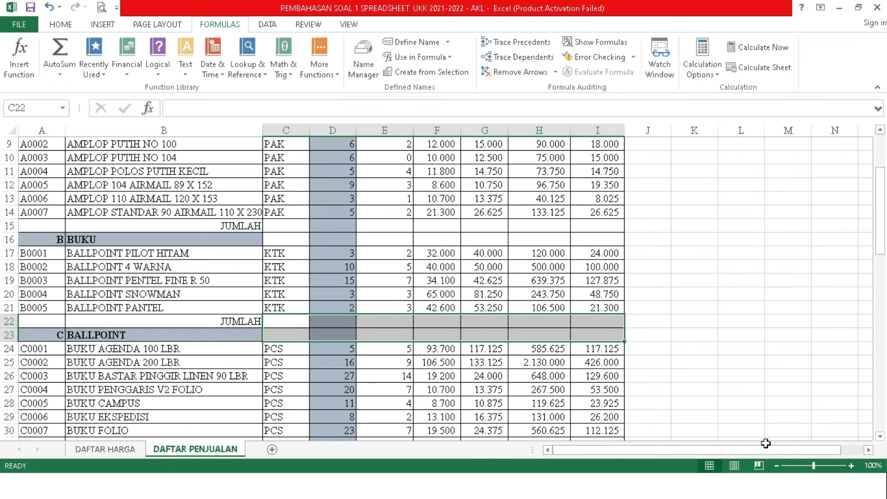
Shade C16:I16 in the BUKU heading row with the same blue-gray fill as its first two cells
scroll(880, 436, "down", 7)
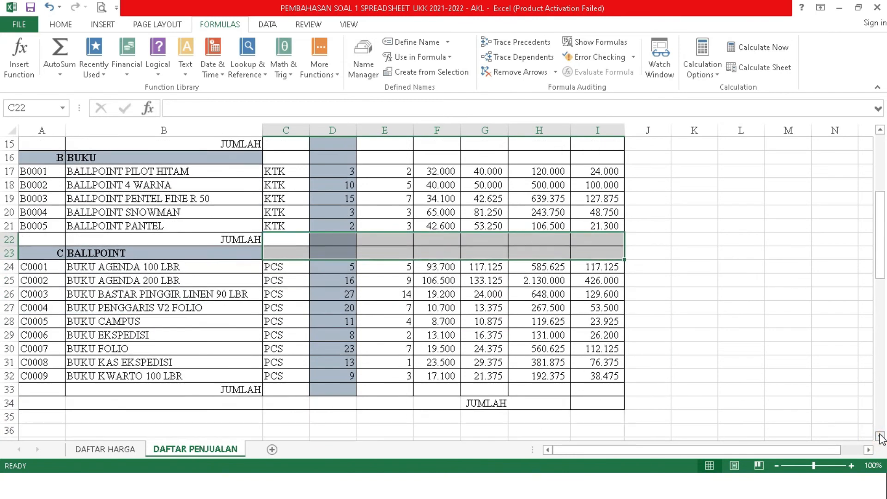
left_click(877, 164)
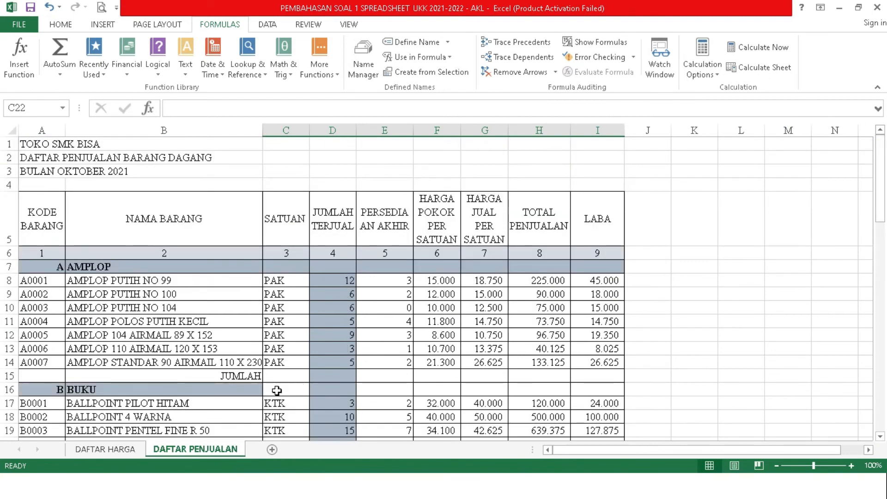
left_click_drag(282, 389, 597, 389)
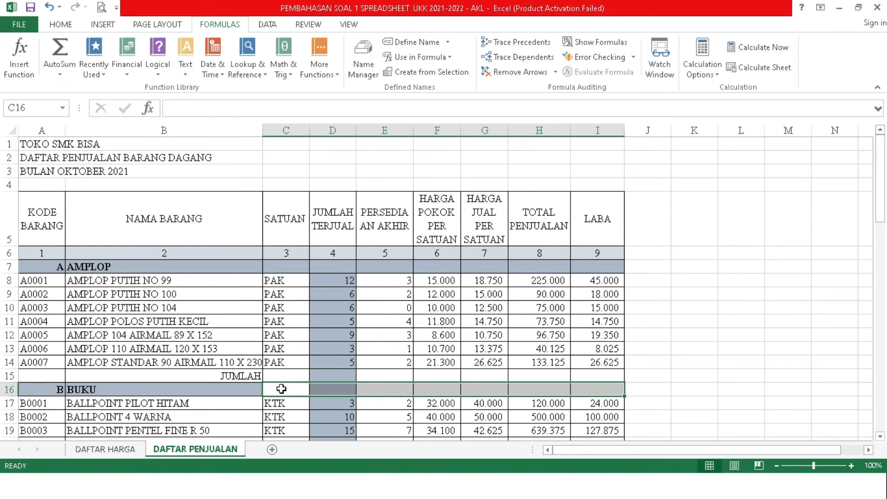
left_click(59, 27)
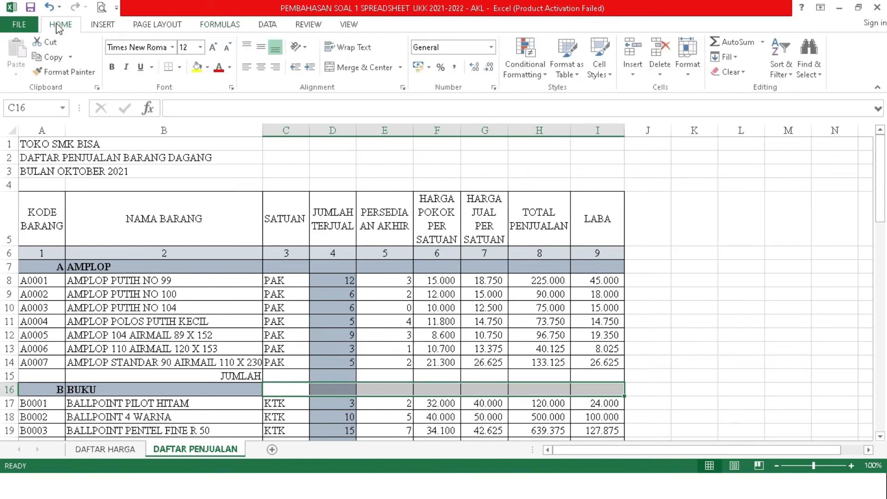
left_click(208, 68)
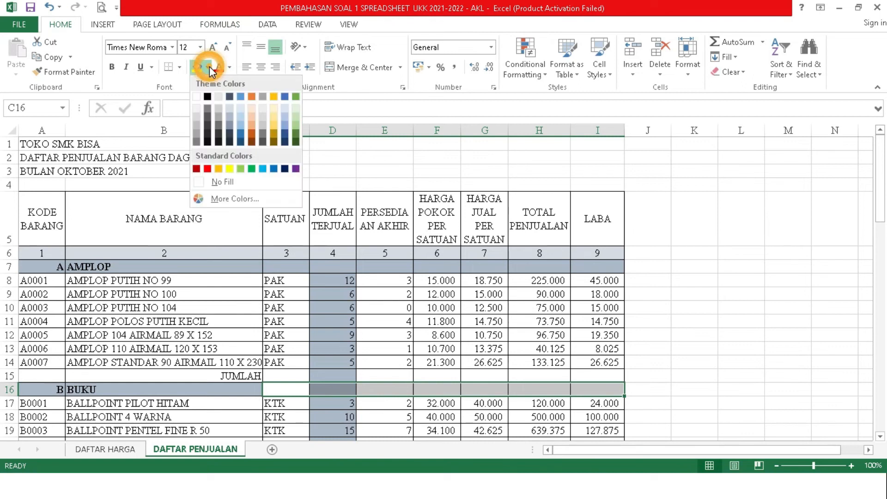
left_click(232, 118)
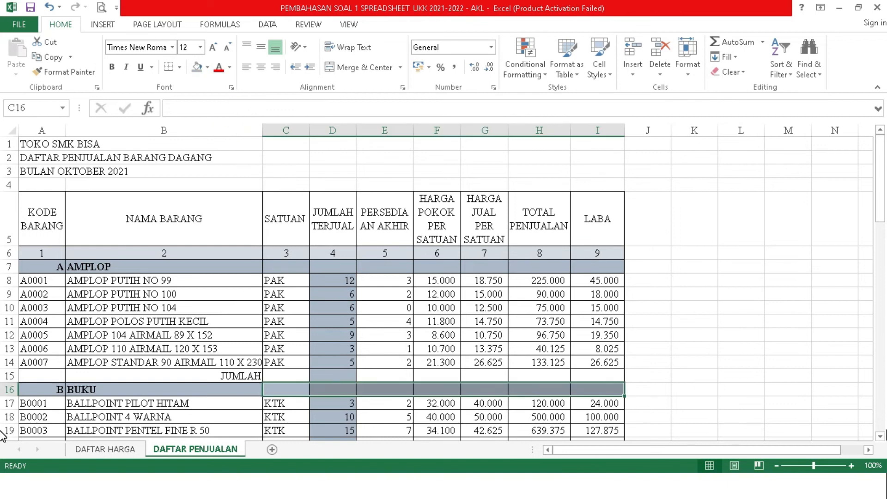
Apply the same blue-gray fill to C23:I23 in the BALLPOINT heading row
left_click(881, 435)
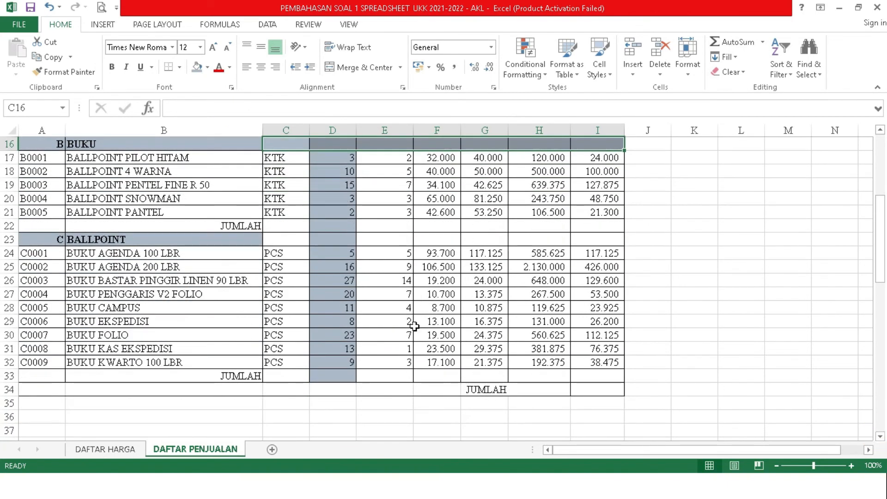
left_click(298, 240)
key("shift+Right")
key("shift+Right")
key("shift+Right")
key("shift+Right")
key("shift+Right")
key("shift+Right")
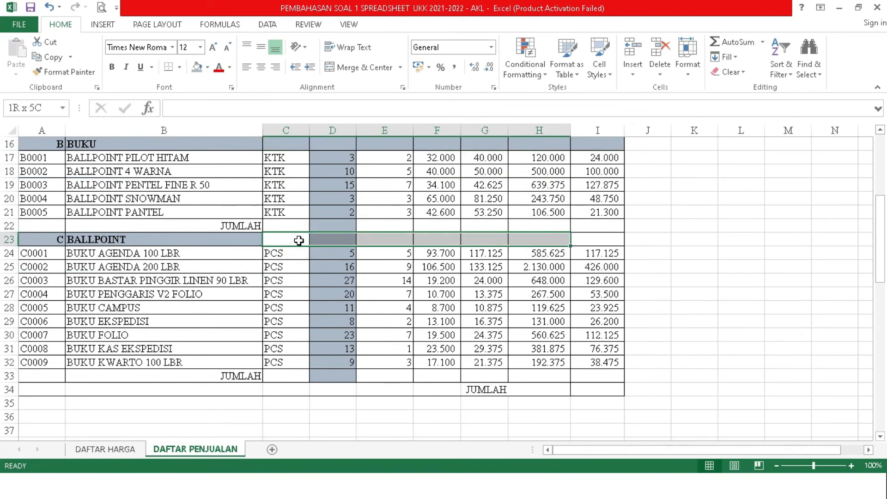
left_click(197, 67)
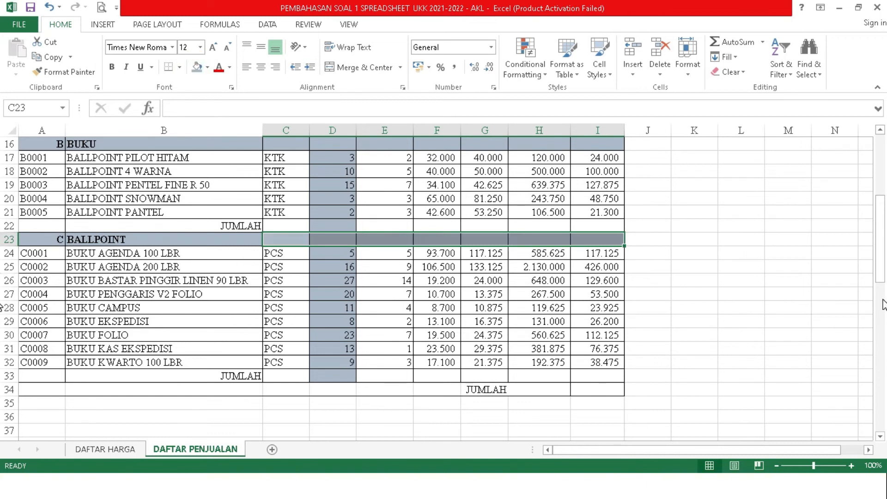
Format F8:I34 as Accounting with 0 decimal places and the Rp symbol
left_click(882, 146)
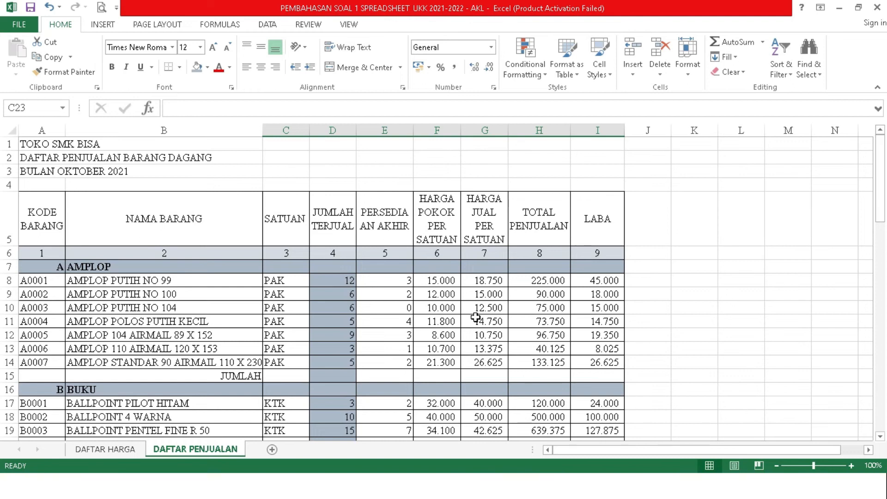
left_click(879, 436)
left_click(878, 436)
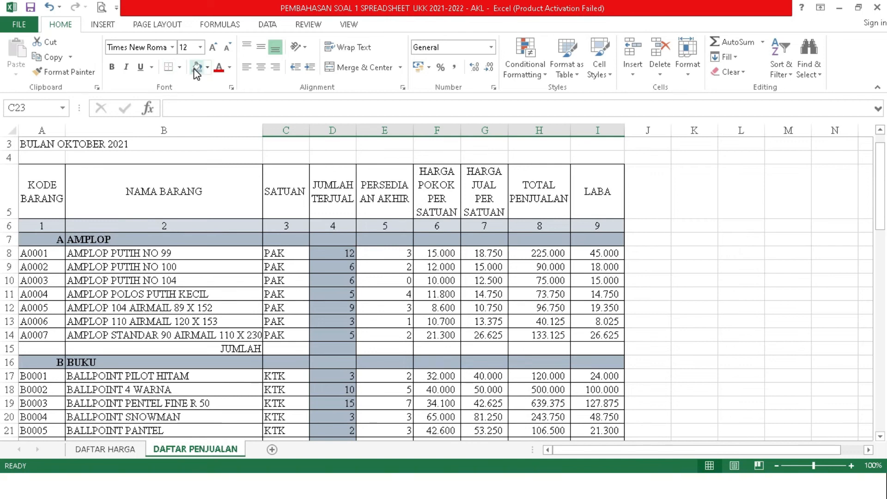
left_click(319, 87)
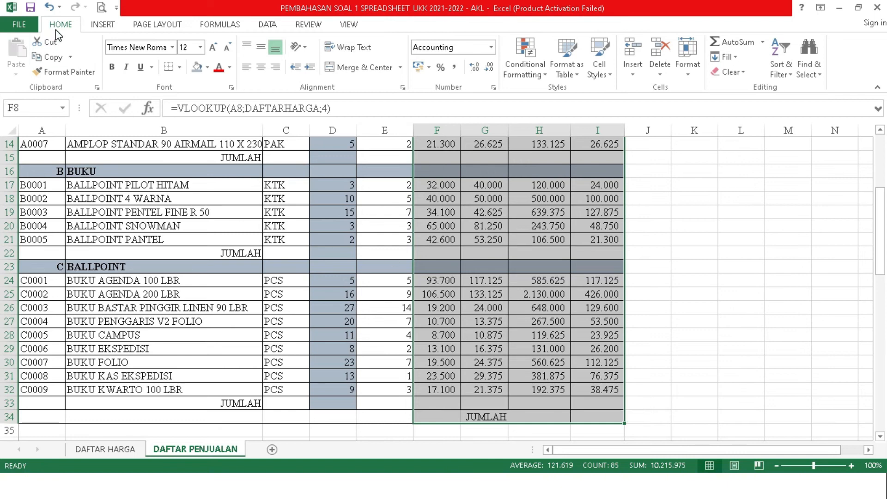
left_click(691, 77)
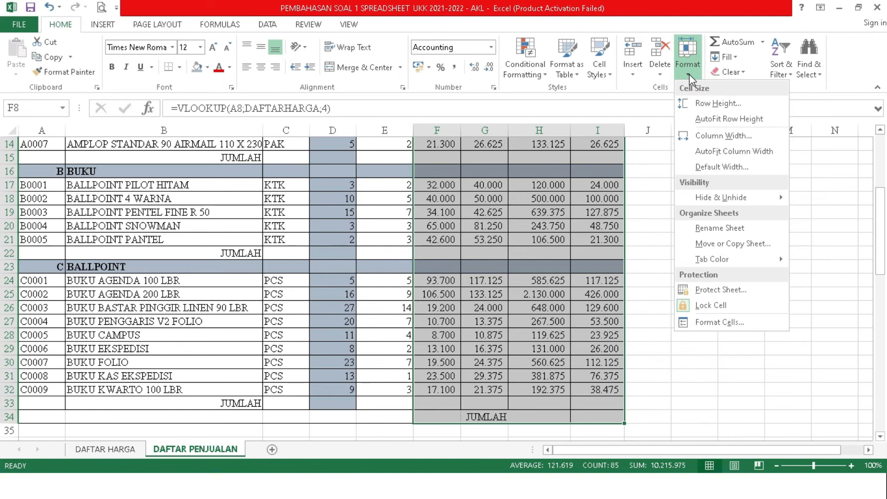
left_click(705, 323)
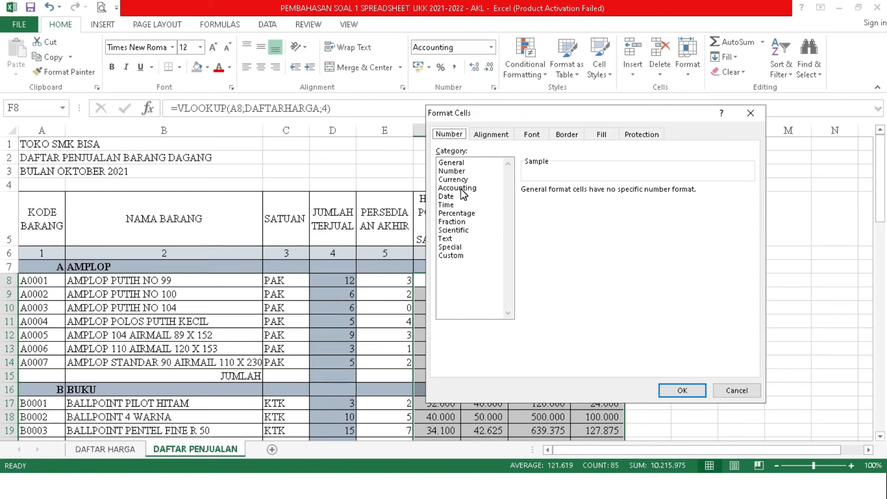
left_click(461, 188)
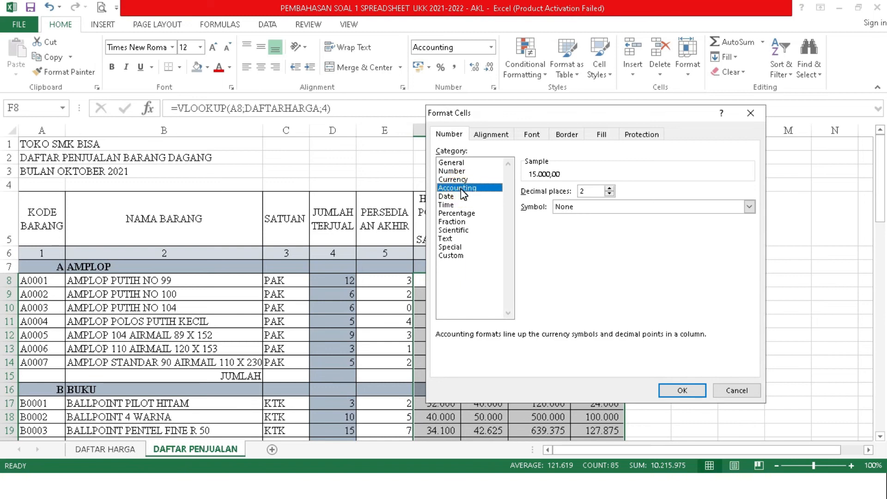
left_click(610, 194)
left_click(610, 193)
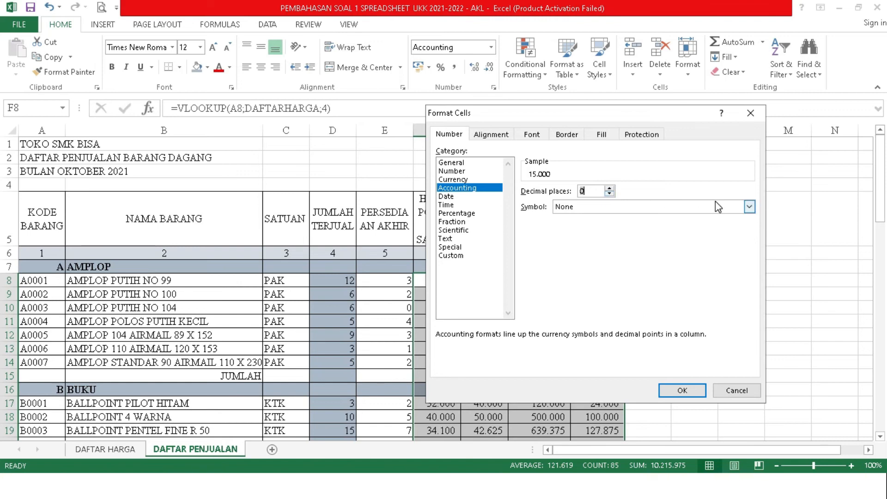
left_click(749, 206)
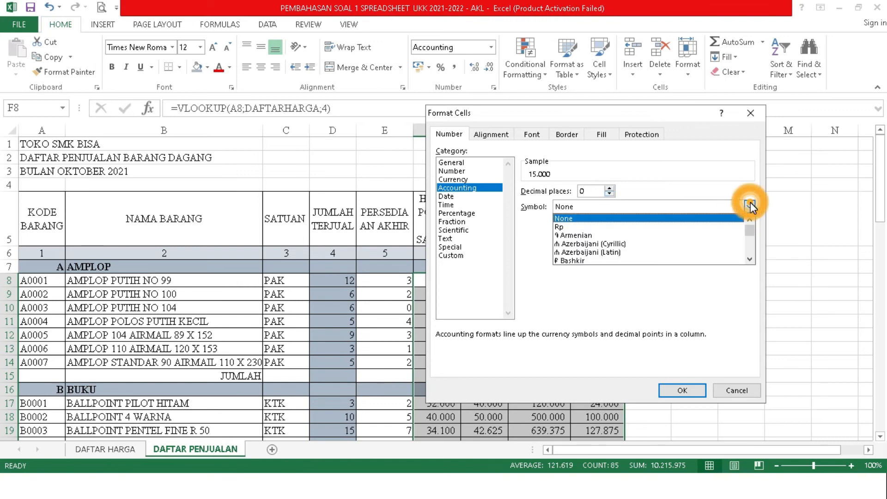
left_click(600, 227)
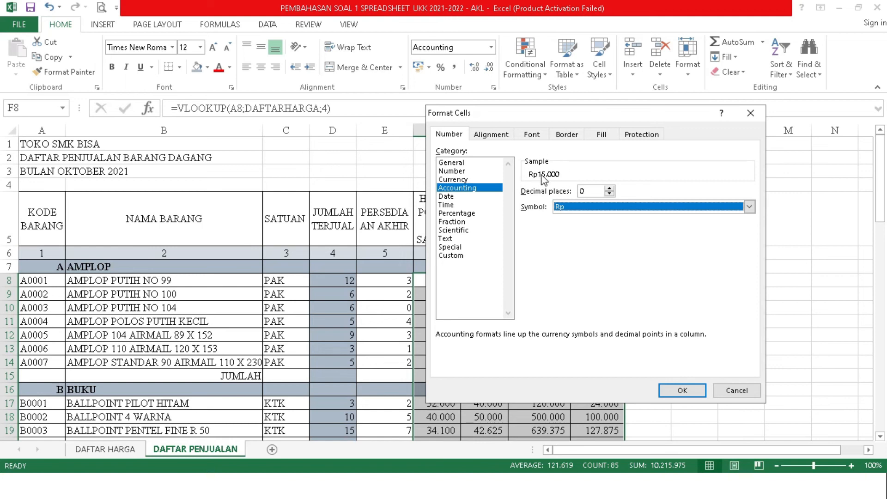
left_click(683, 392)
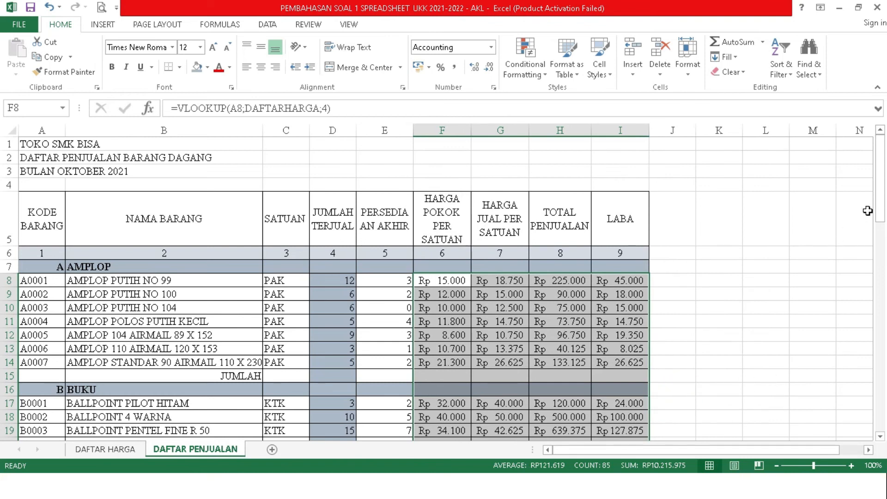
Widen the TOTAL PENJUALAN column slightly so its largest amount in H25 fits
left_click_drag(881, 204, 885, 265)
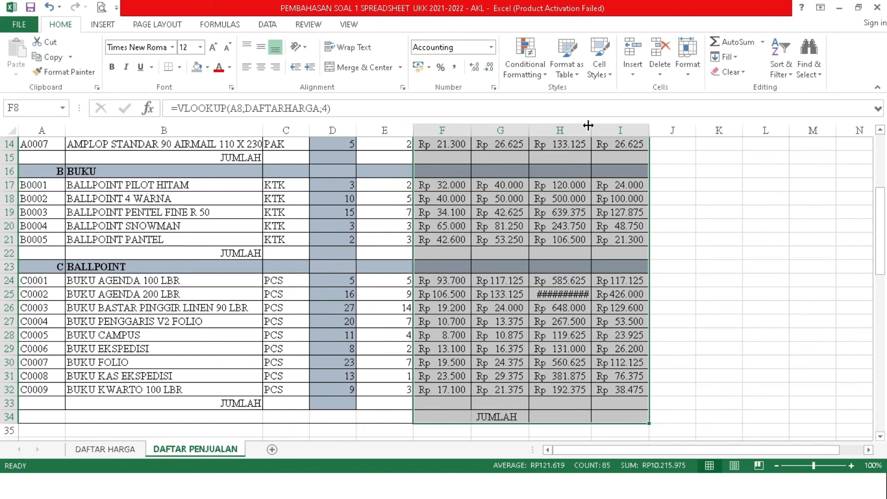
left_click_drag(592, 127, 596, 129)
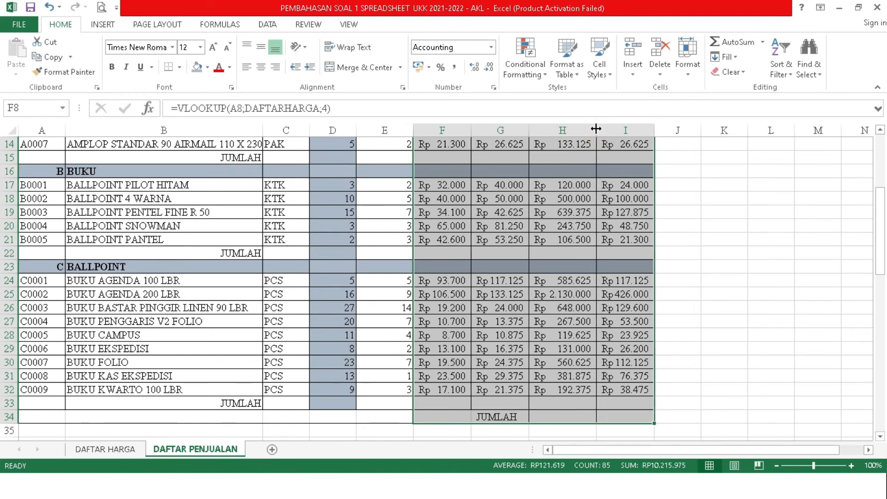
left_click(880, 153)
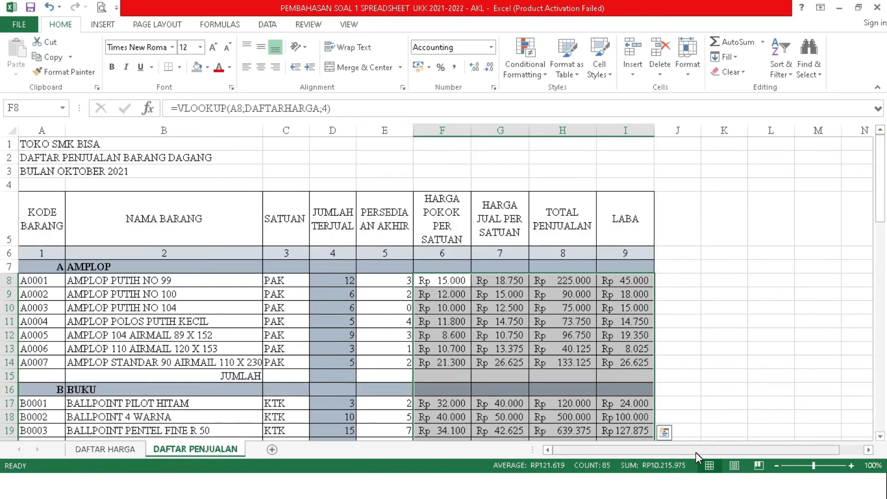
Try totalling the AMPLOP unit cost and selling prices in F15:G15 with SUM over rows 8 to 14
left_click(247, 375)
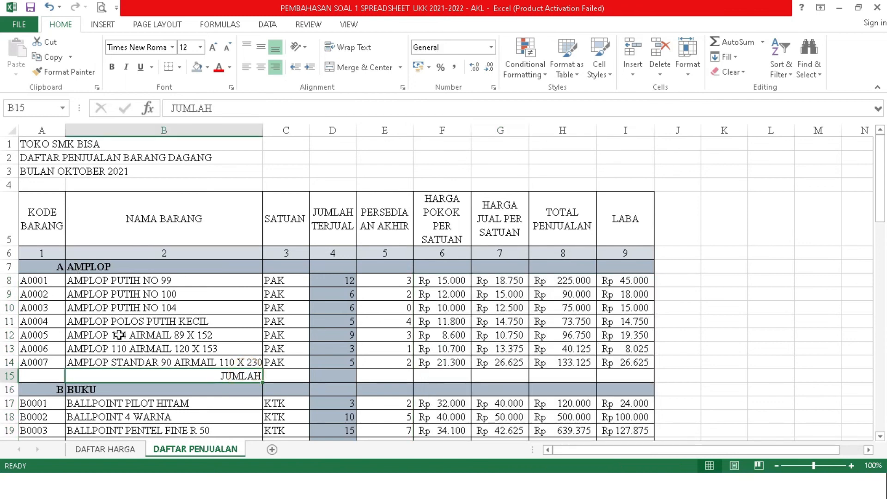
left_click(397, 375)
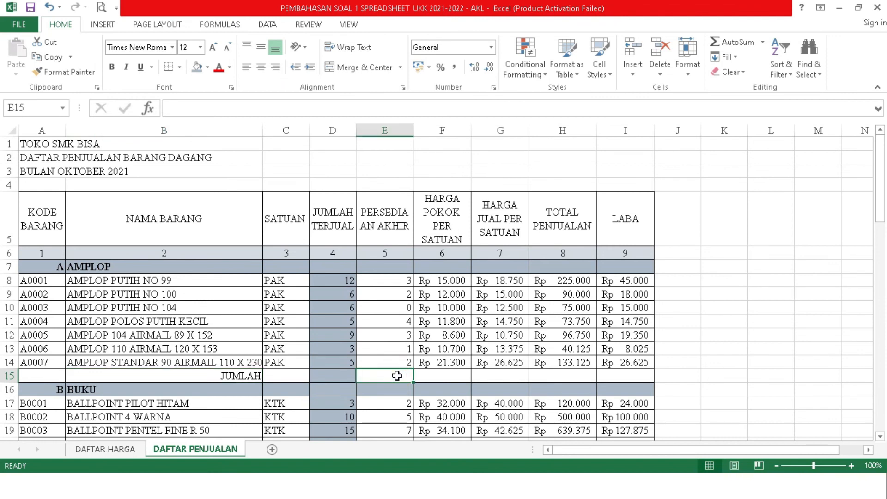
left_click(432, 377)
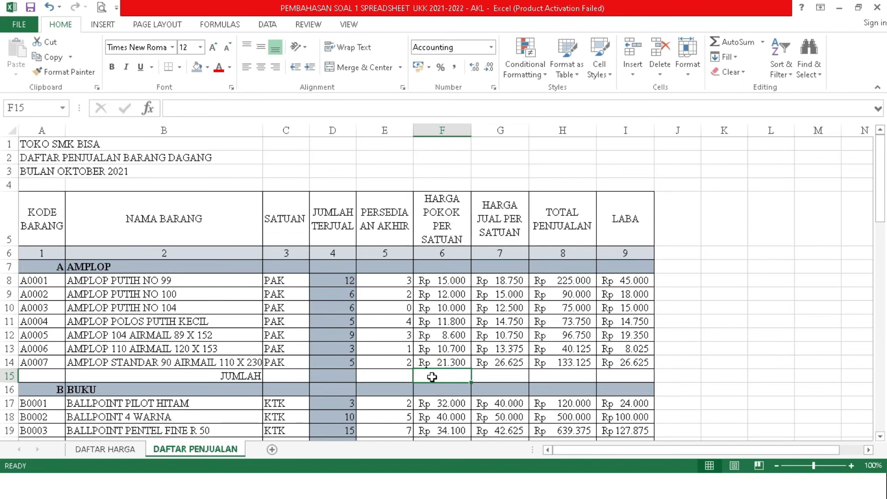
type("=SUM")
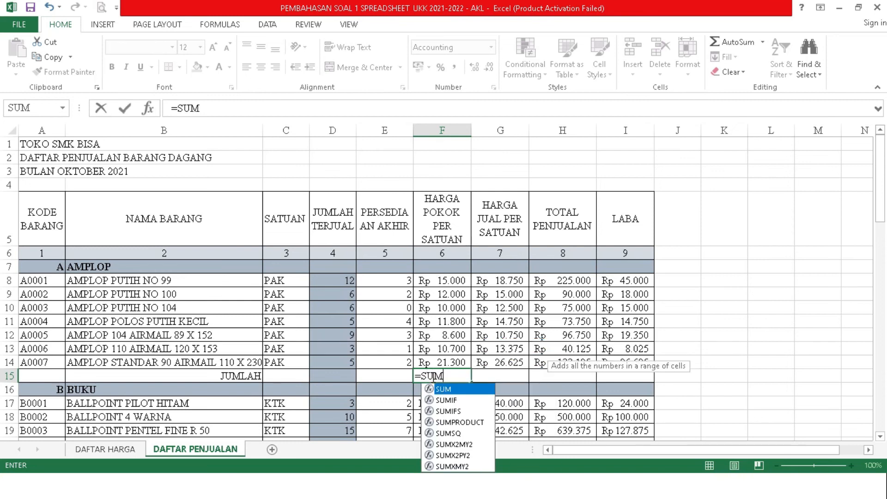
type("(")
left_click(445, 282)
key("shift+Down")
key("shift+Down")
key("shift+Down")
key("shift+Down")
key("shift+Down")
key("shift+Down")
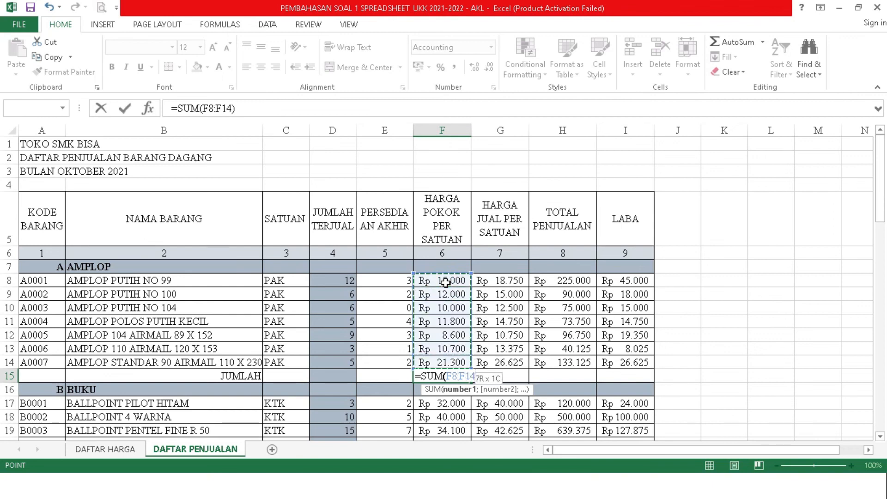
key("Return")
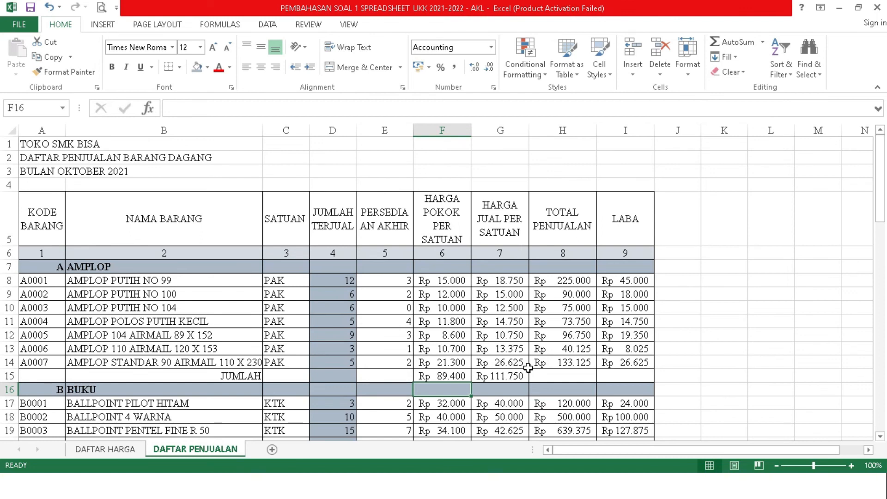
Clear the SUM totals from F15:G15 in the AMPLOP JUMLAH row
left_click(444, 376)
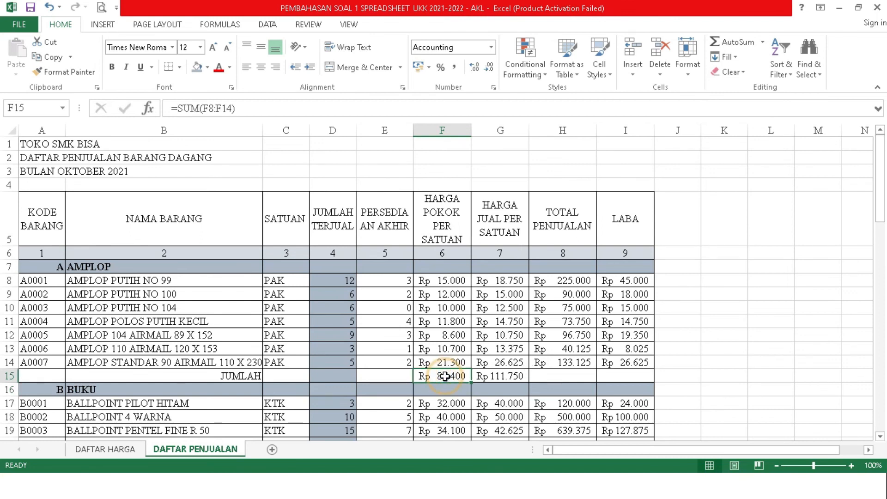
left_click_drag(445, 376, 500, 376)
key("Delete")
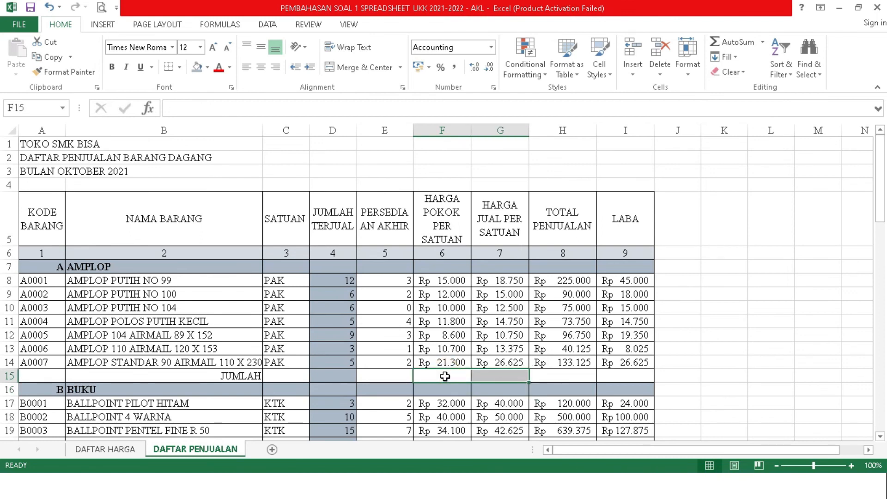
Enter =SUM(F8:F14) in F15 to total HARGA POKOK PER SATUAN for the AMPLOP group
left_click(444, 376)
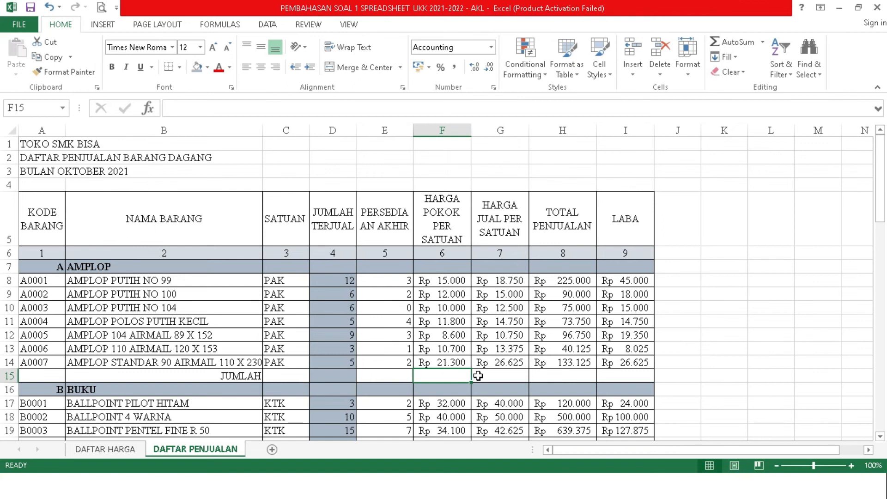
type("=SUM(")
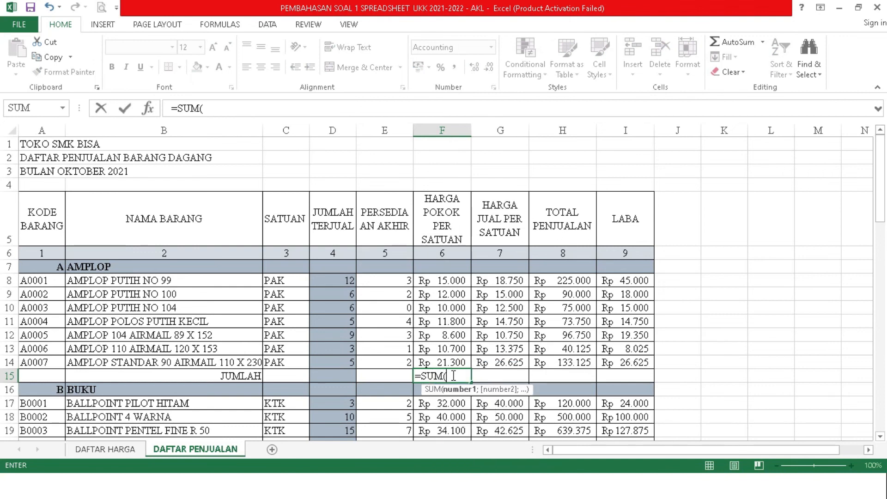
left_click(441, 282)
key("shift+Down")
key("shift+Down")
key("shift+Down")
key("shift+Down")
key("shift+Down")
key("shift+Down")
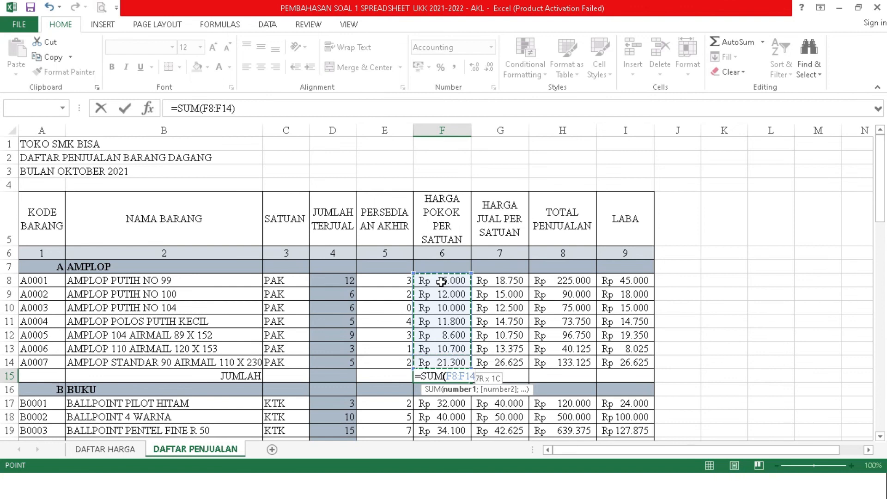
type(")")
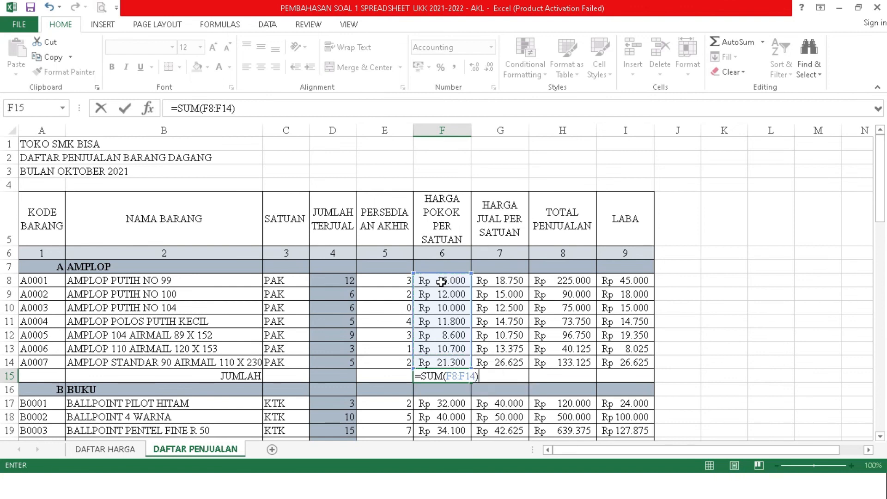
key("Return")
left_click(450, 375)
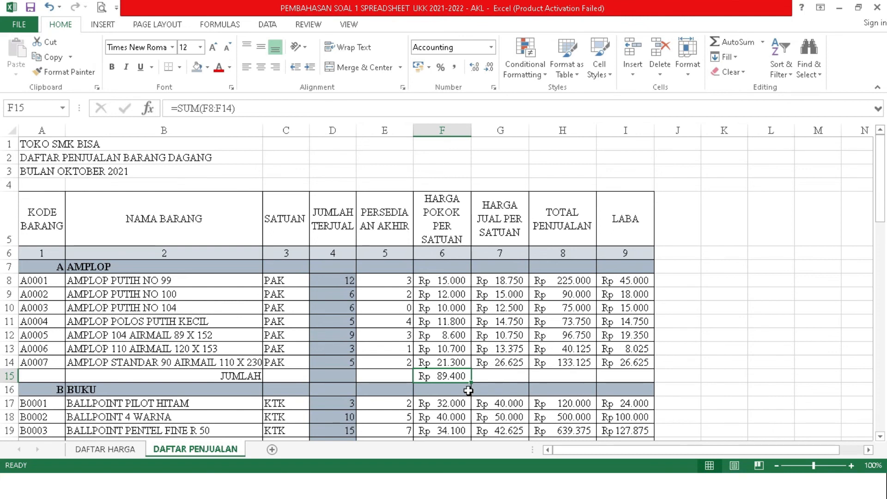
Extend the AMPLOP JUMLAH formula in F15 across G15:I15, and enter =SUM(F17:F21) in F22 for the BUKU group
left_click_drag(471, 382, 638, 379)
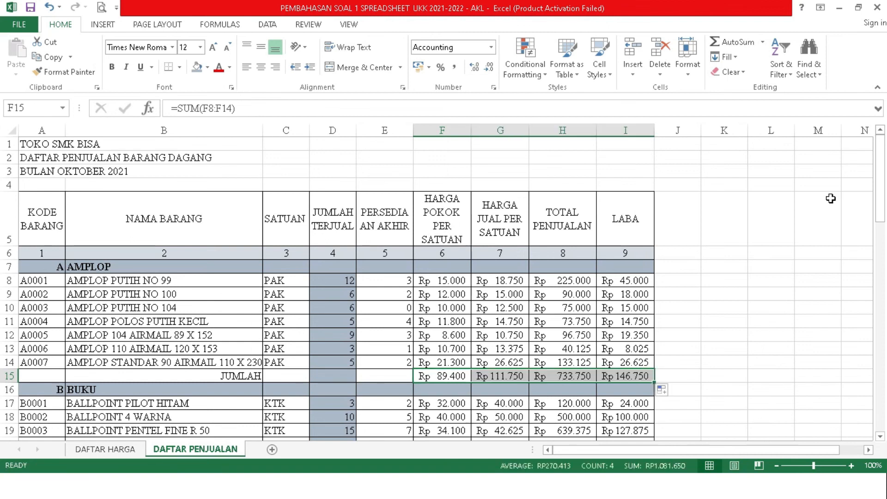
left_click_drag(880, 190, 877, 234)
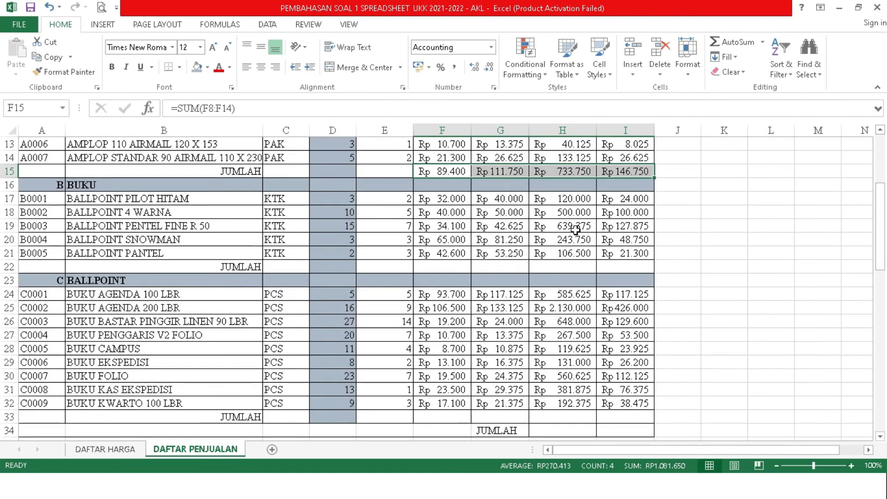
left_click(448, 267)
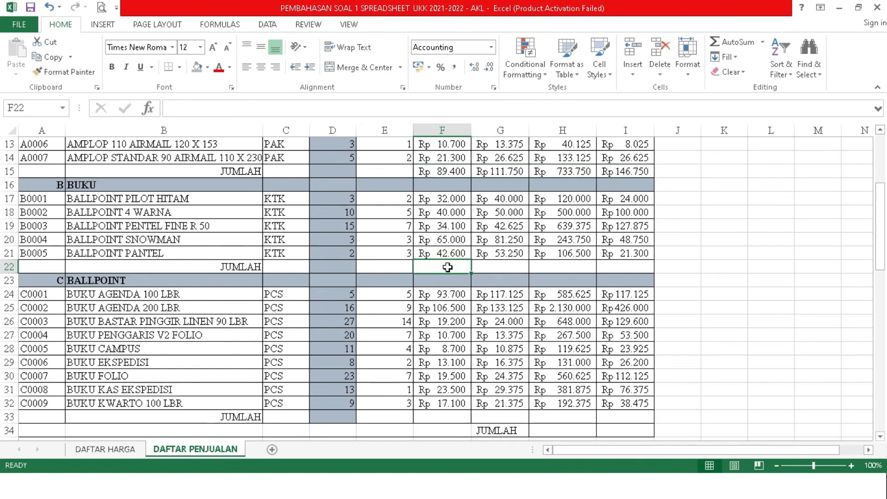
type("=SUM")
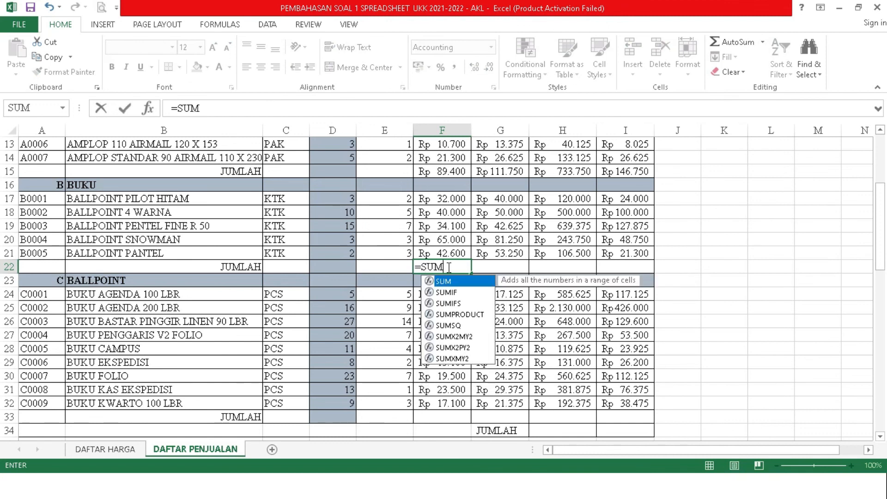
type("(")
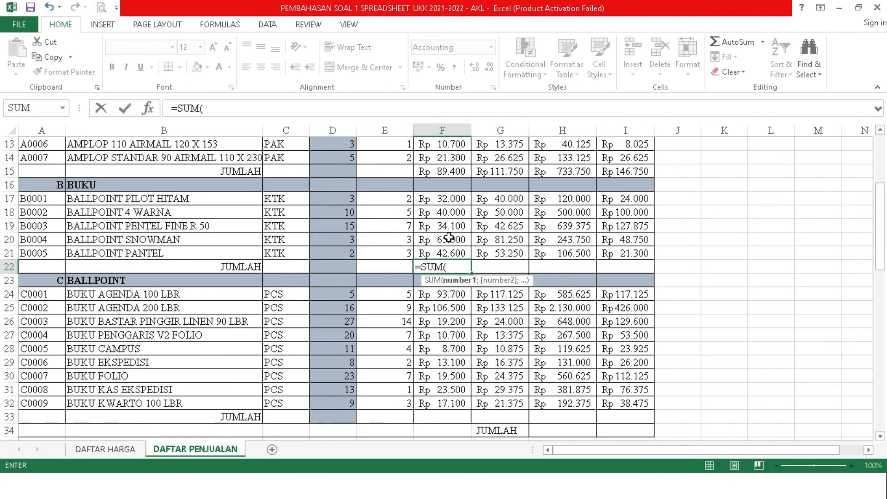
left_click(444, 198)
key("shift+Down")
key("shift+Down")
key("shift+Down")
key("shift+Down")
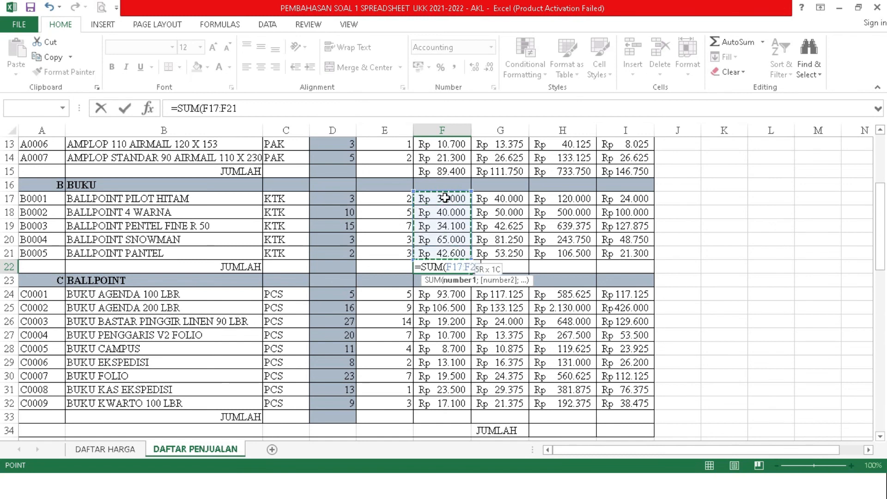
key("Return")
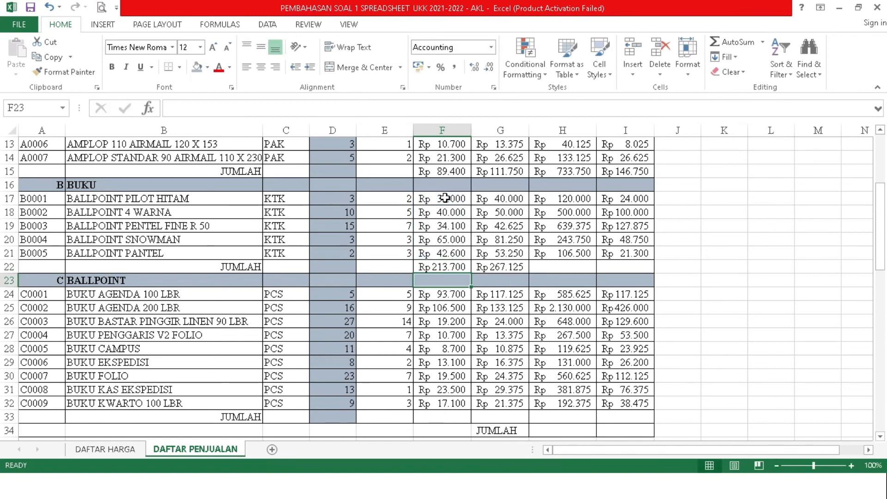
Extend the BUKU JUMLAH formula from F22 across G22:I22, replacing the markup formula in G22
left_click(495, 268)
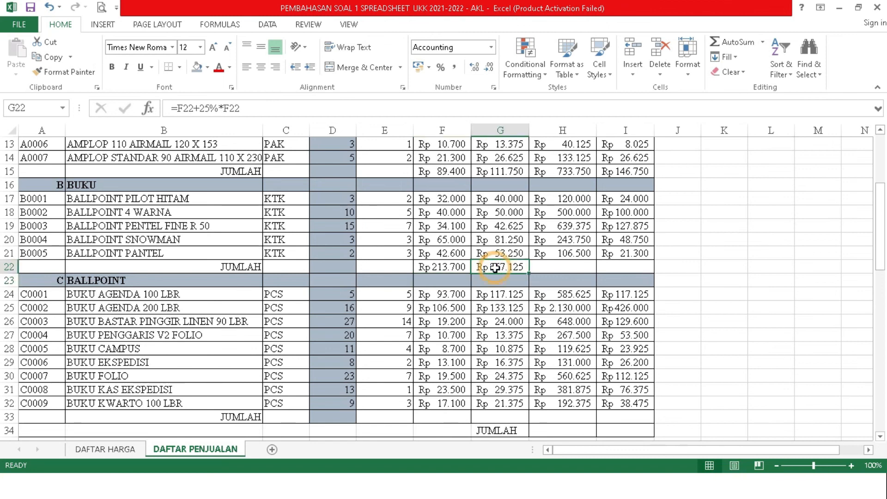
left_click(453, 268)
left_click_drag(471, 273, 631, 267)
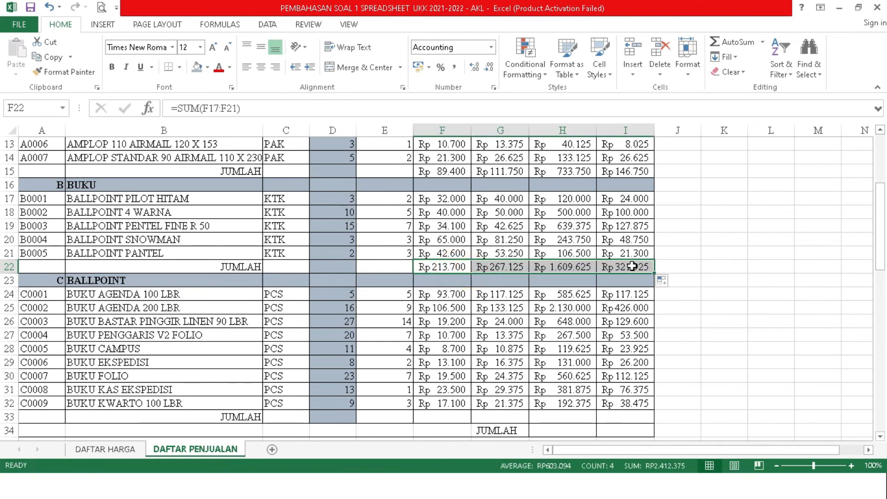
Enter =SUM(F24:F32) in F33 to total HARGA POKOK PER SATUAN for the BALLPOINT group
left_click(437, 416)
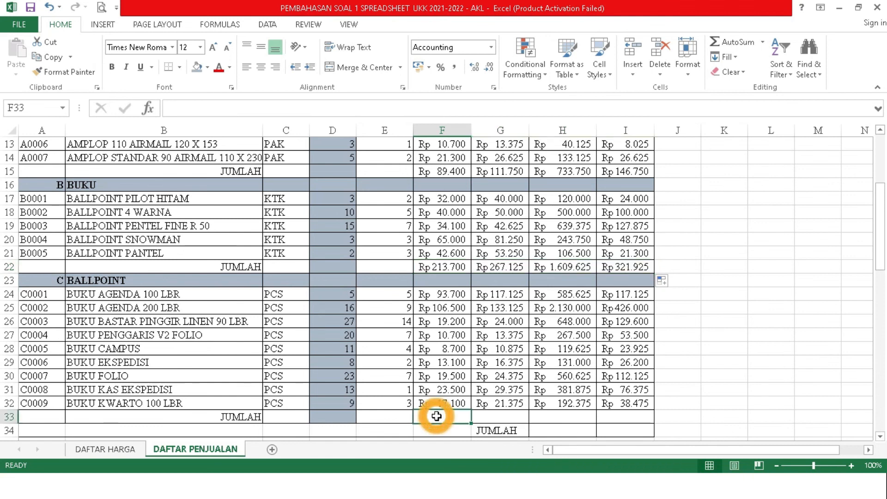
key("shift+Right")
key("shift+Right")
key("shift+Right")
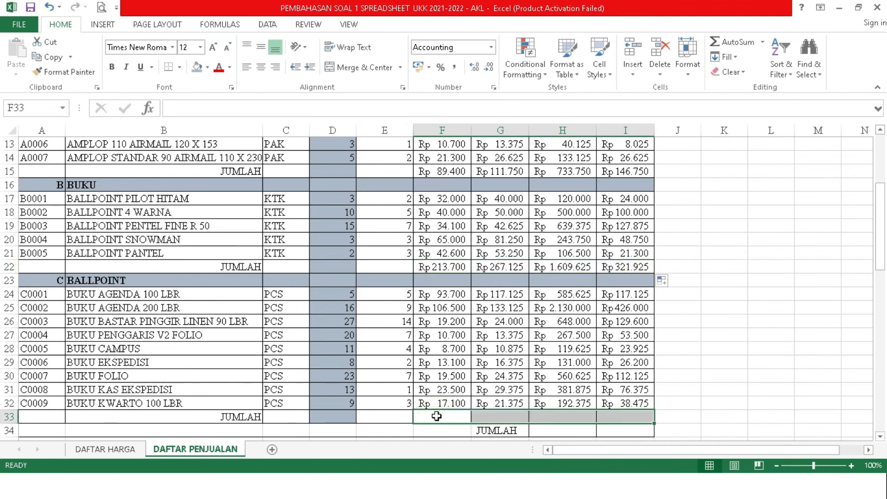
left_click(436, 416)
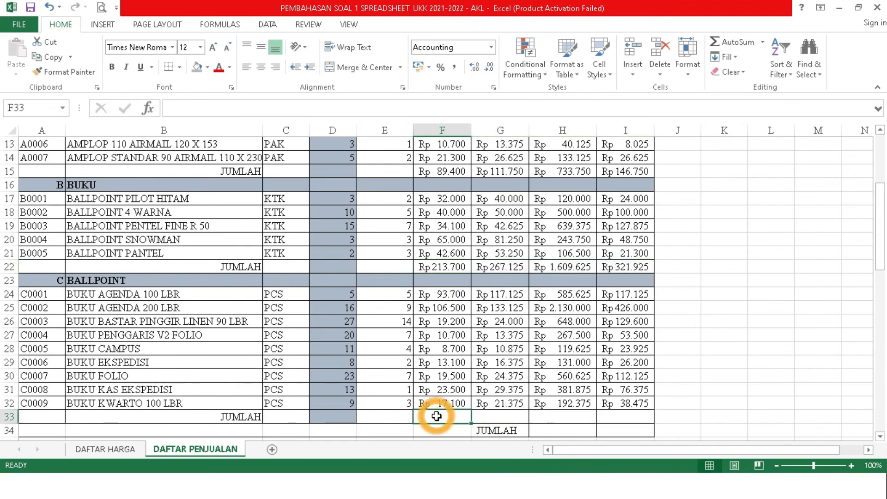
type("=SUM")
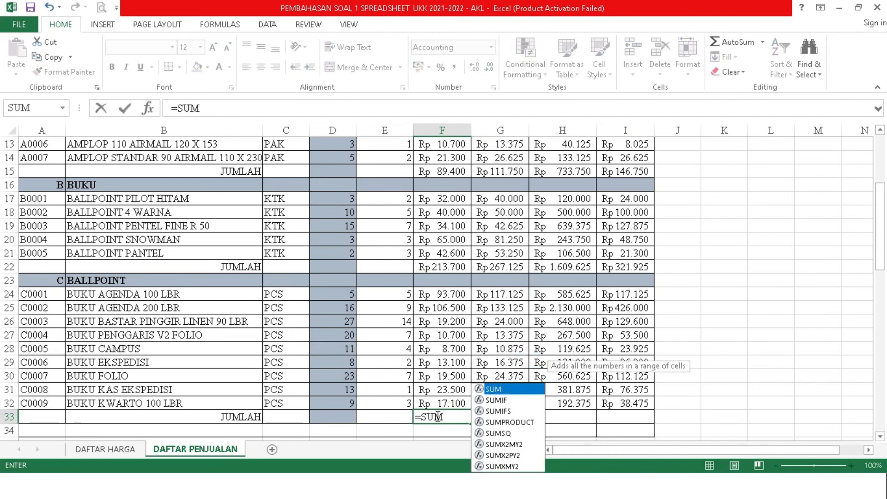
type("(")
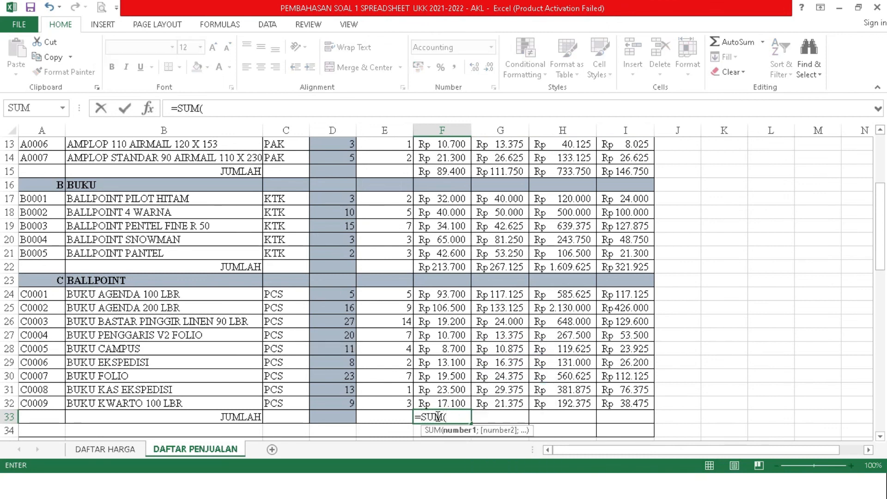
left_click(443, 294)
key("shift+Down")
key("shift+Down")
key("shift+Down")
key("shift+Down")
key("shift+Down")
key("shift+Down")
key("shift+Down")
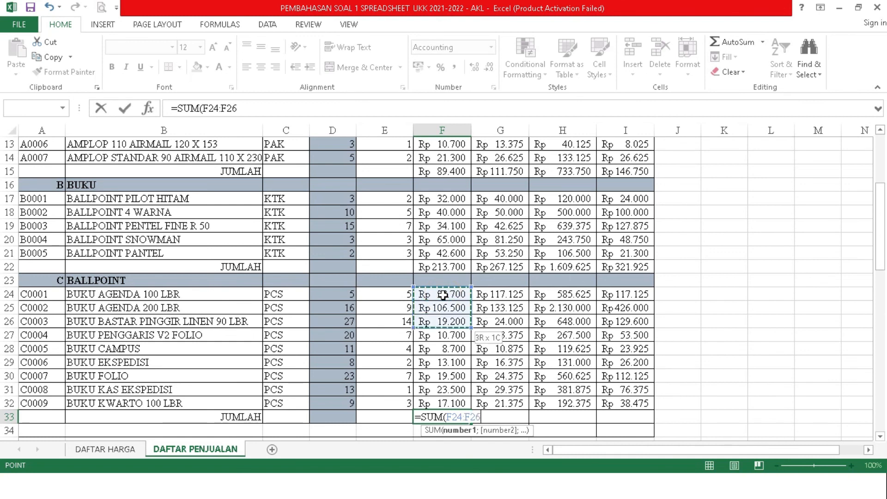
key("shift+Down")
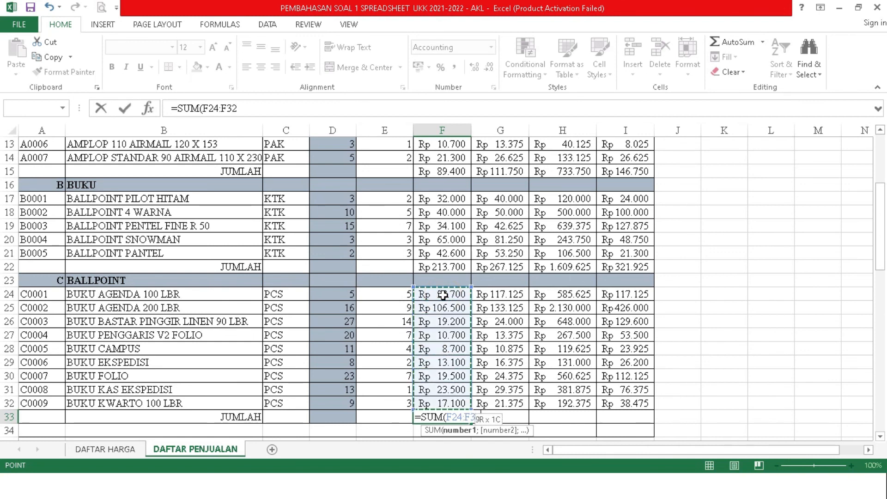
key("Return")
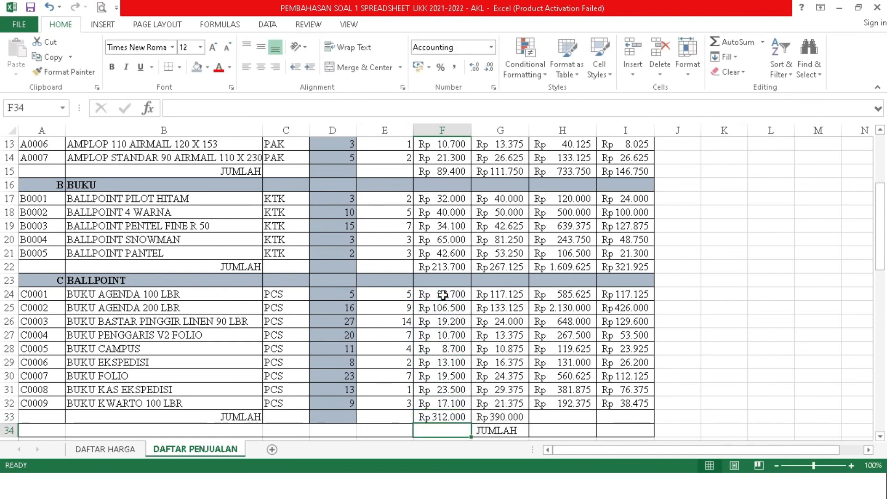
Clear G33, extend the BALLPOINT JUMLAH formula from F33 across G33:I33, and widen the LABA column to fit its total
left_click(500, 416)
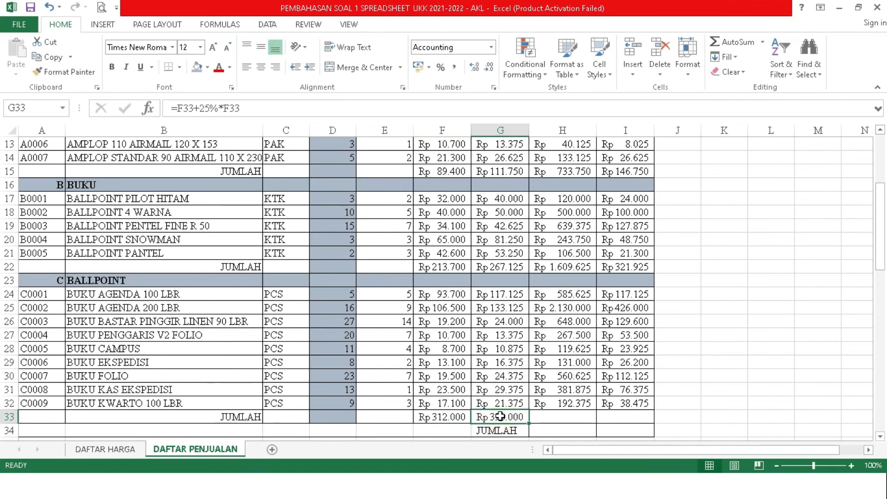
key("Delete")
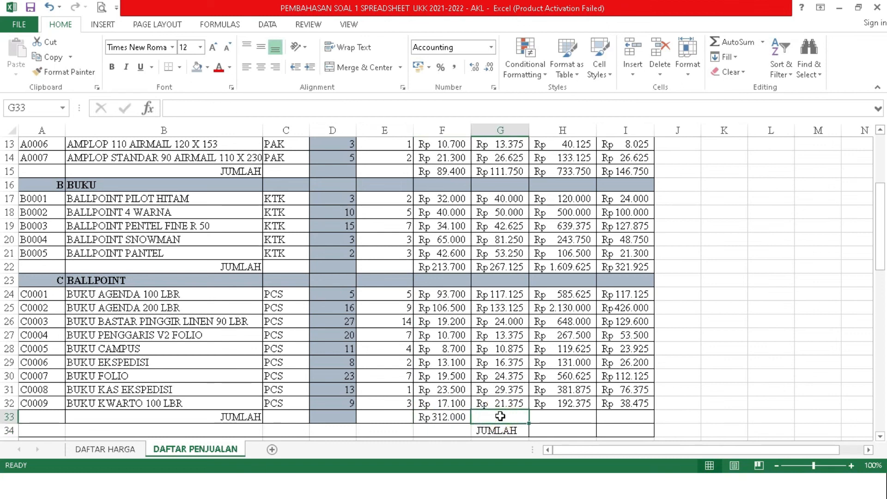
left_click(443, 417)
left_click_drag(471, 422, 633, 422)
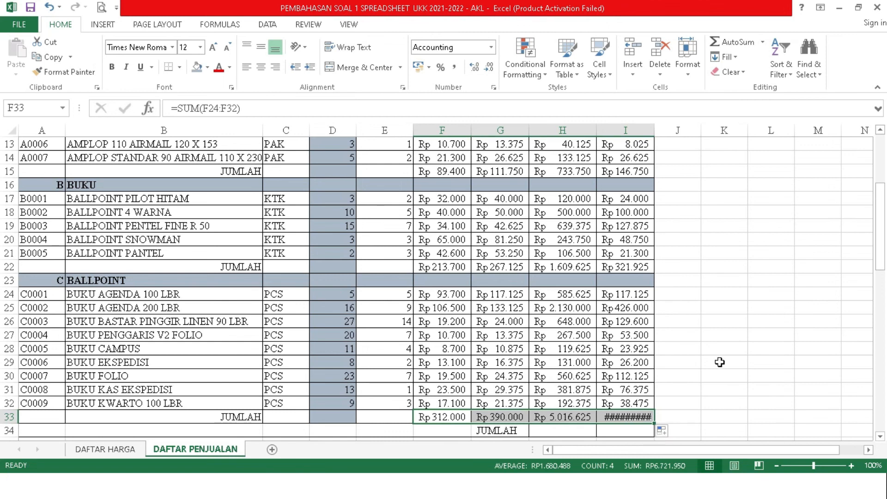
left_click_drag(656, 136, 665, 132)
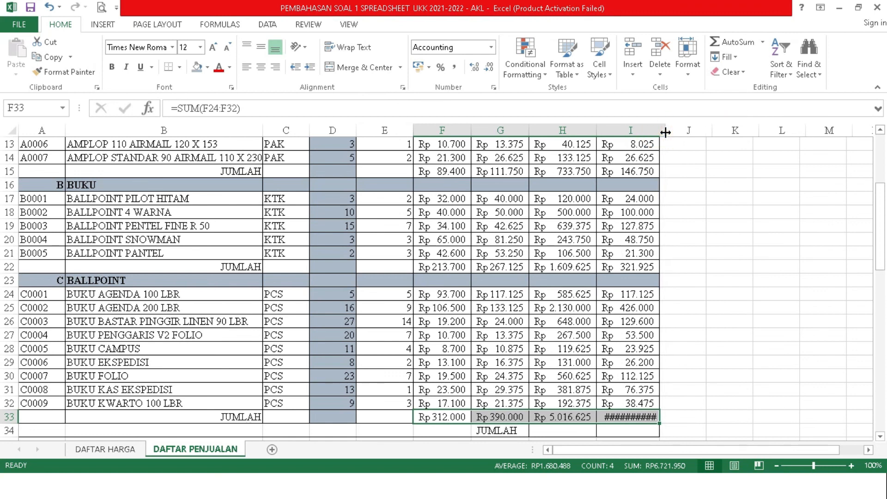
left_click(755, 327)
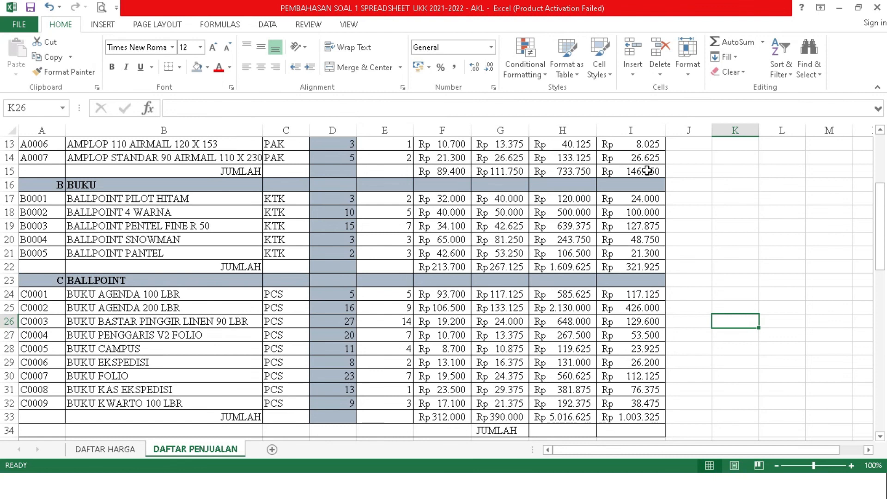
Review the group JUMLAH cells in the TOTAL PENJUALAN column, from the AMPLOP group down to the final JUMLAH row
key("Page_Up")
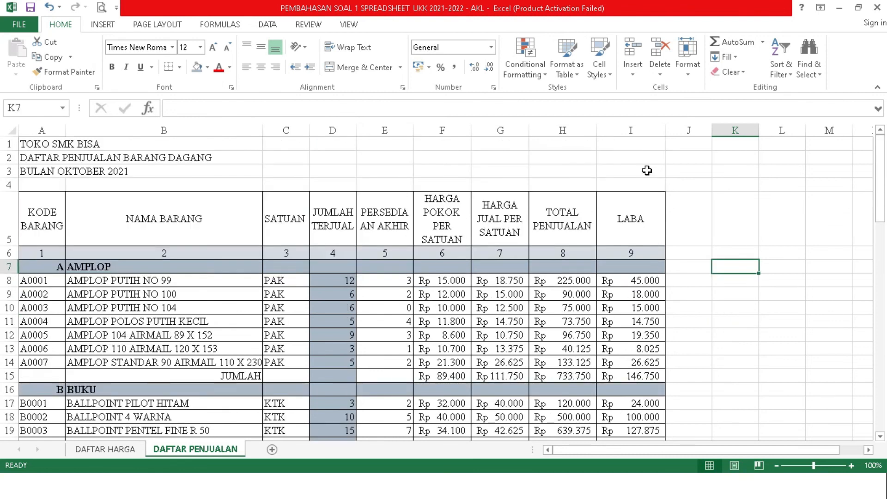
left_click(562, 377)
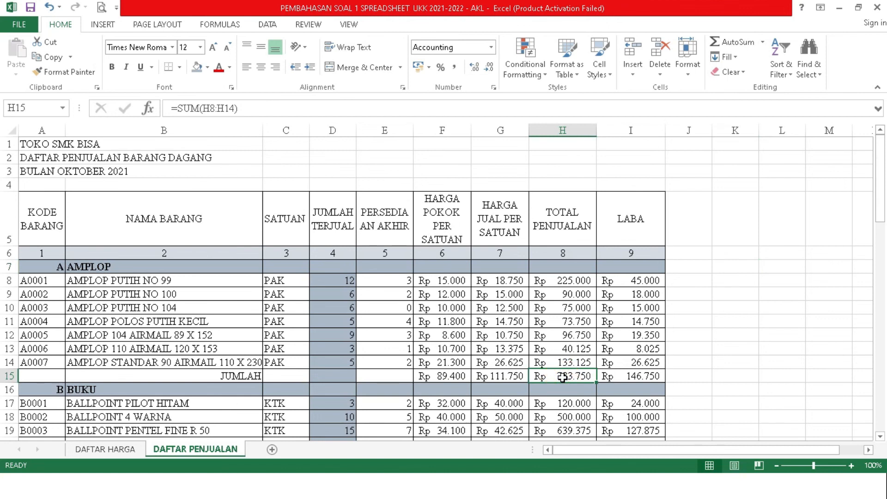
key("Down")
key("Down")
key("Down")
key("Down")
key("Down")
key("Down")
key("Down")
key("Down")
key("Down")
key("Down")
key("Down")
key("Down")
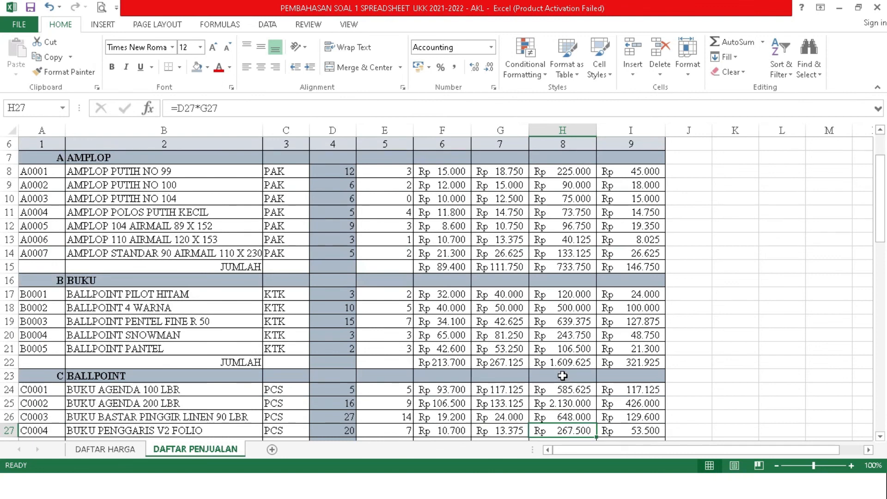
left_click(562, 363)
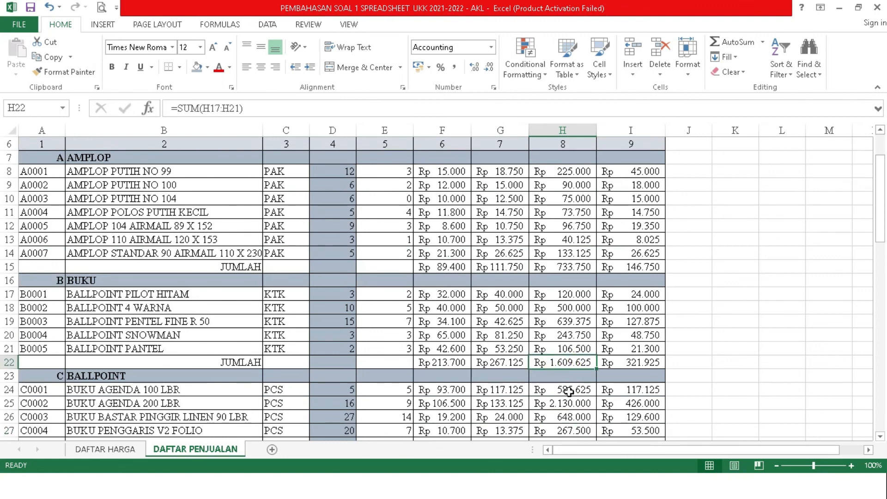
key("Down")
key("Down")
key("Down")
key("Down")
key("Down")
key("Down")
key("Down")
key("Down")
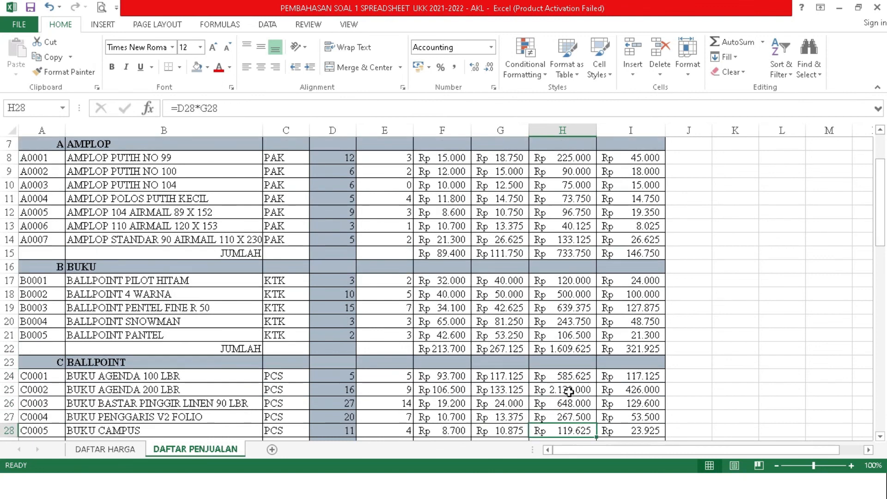
key("Down")
key("Down")
key("Down")
key("Down")
key("Down")
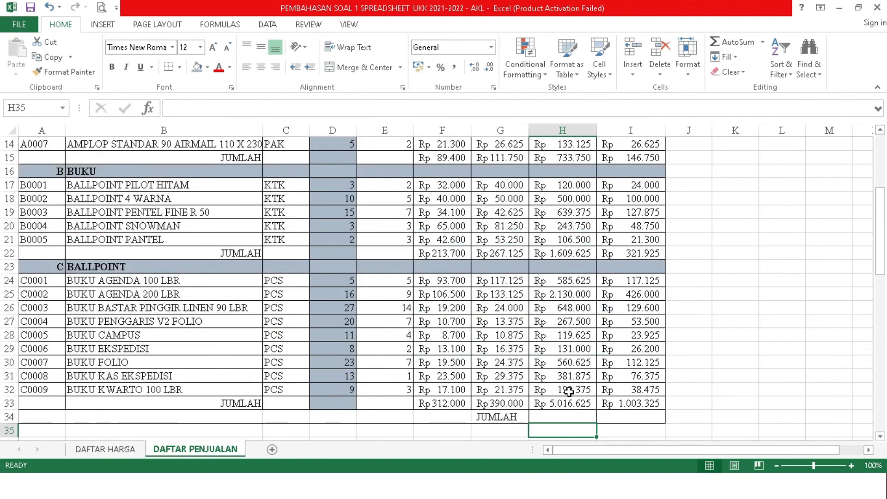
Enter =H15+H22+H33 in H34 to add the three group totals of TOTAL PENJUALAN
left_click(559, 416)
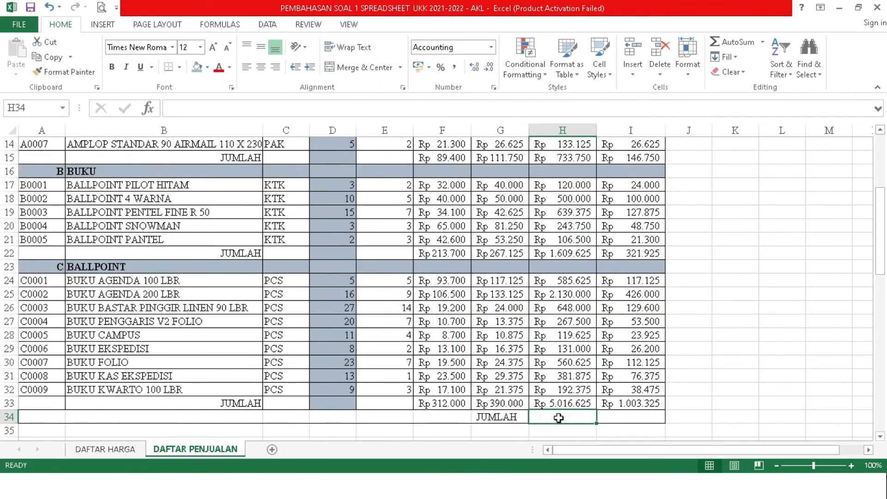
type("=")
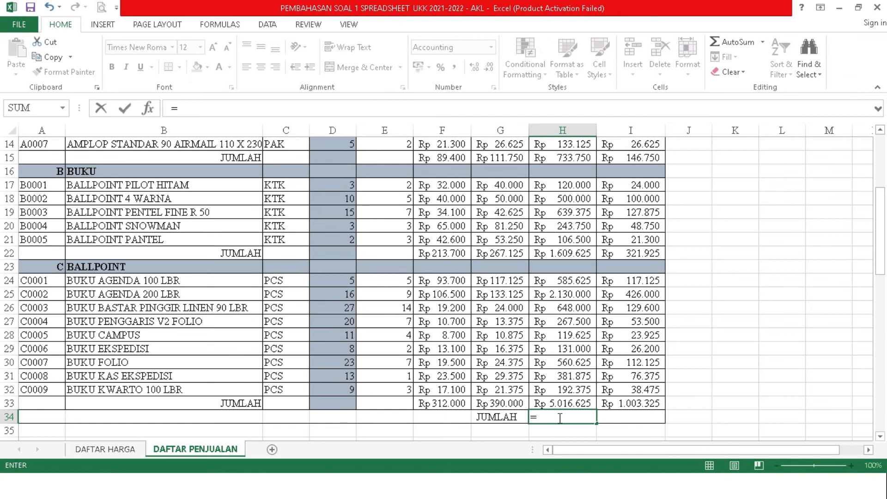
key("Page_Up")
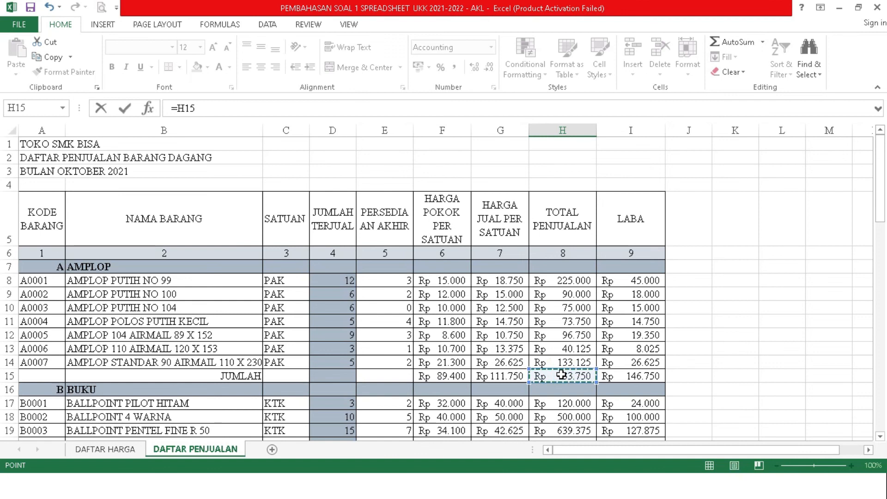
type("+")
key("Down")
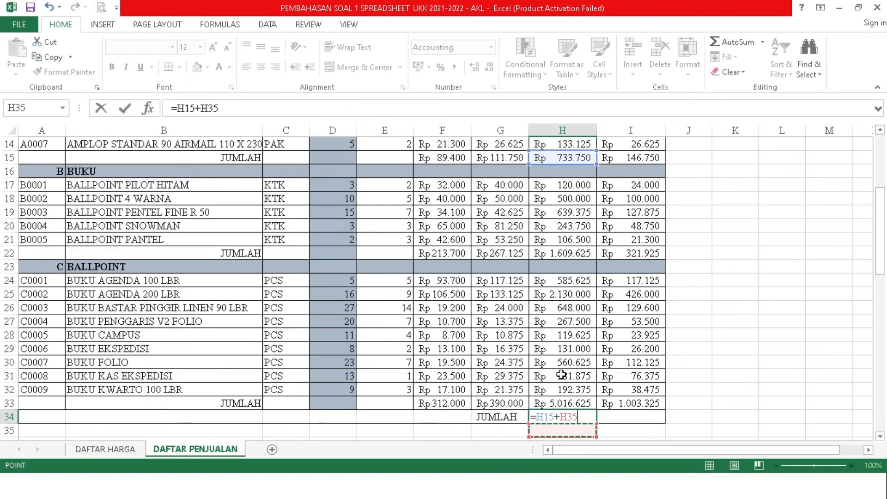
left_click(568, 254)
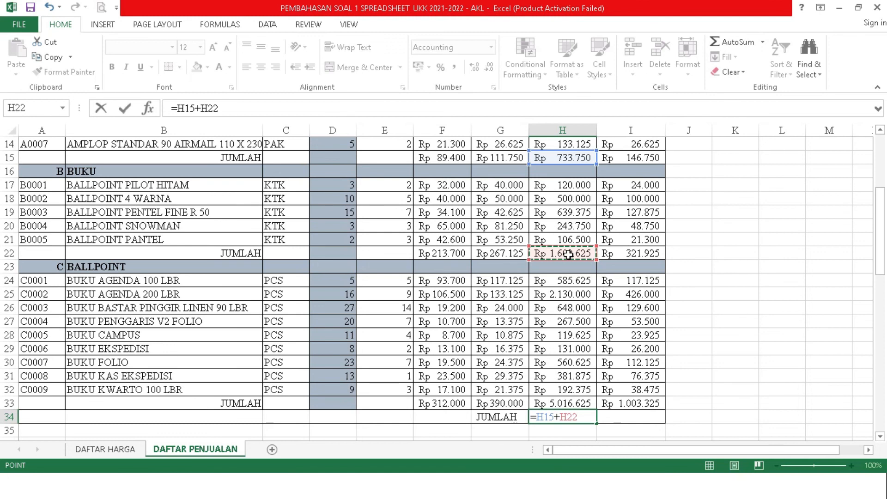
type("+")
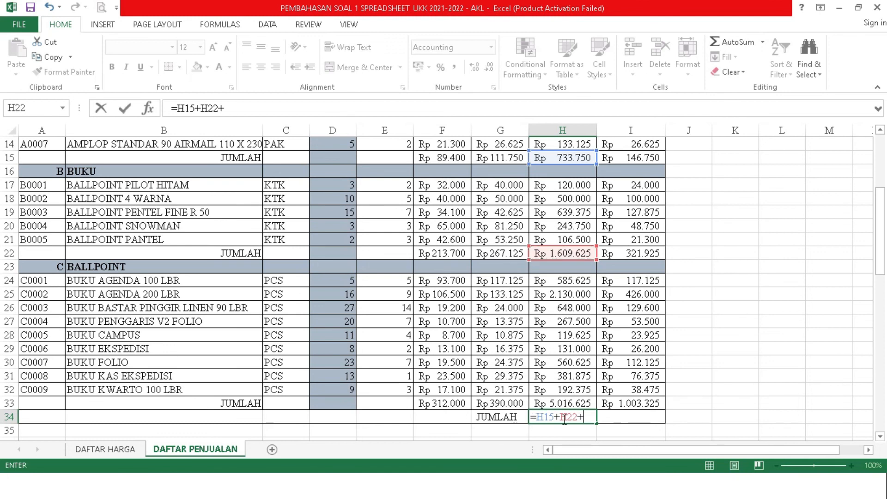
left_click(567, 404)
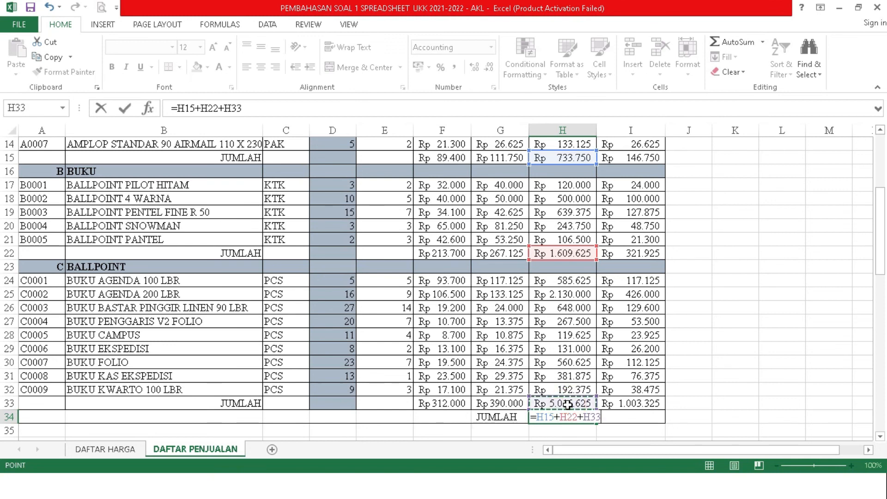
key("Return")
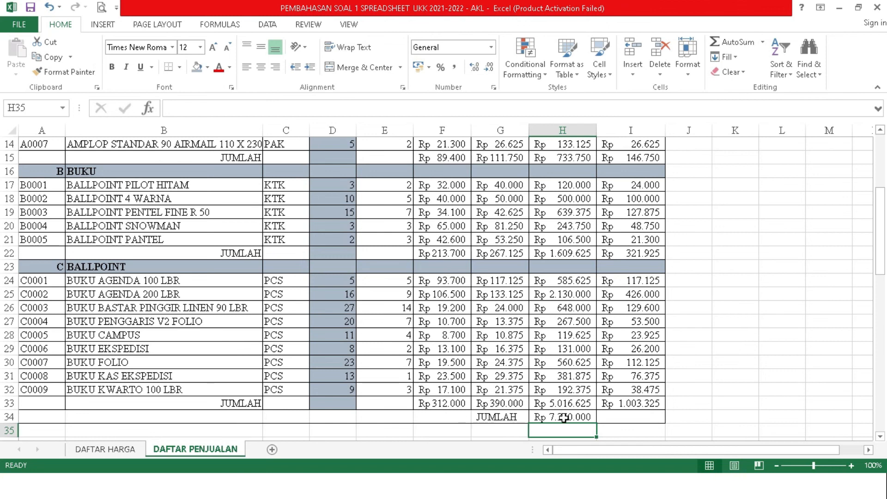
Extend the grand total formula from H34 into I34 for the LABA column
left_click(564, 416)
left_click_drag(596, 421, 646, 417)
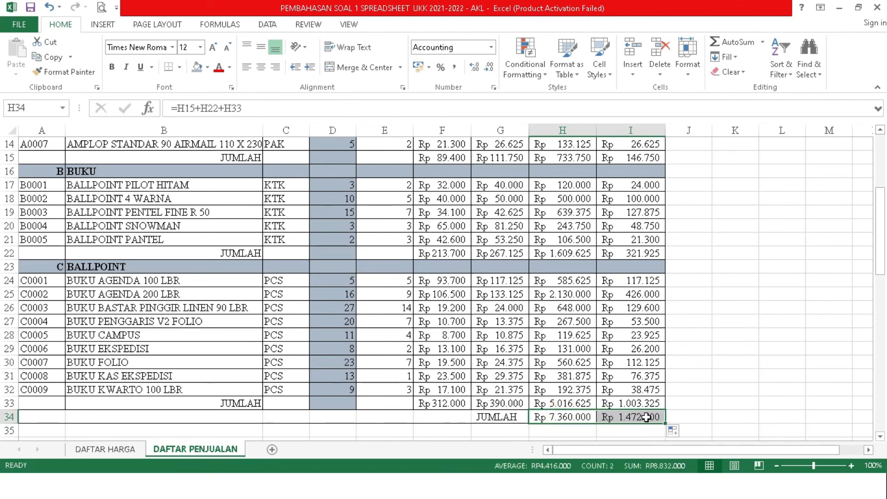
left_click(762, 349)
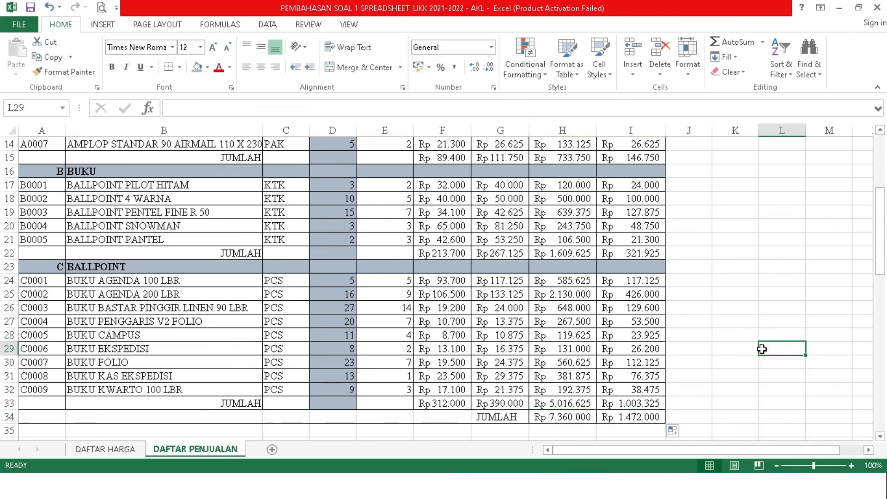